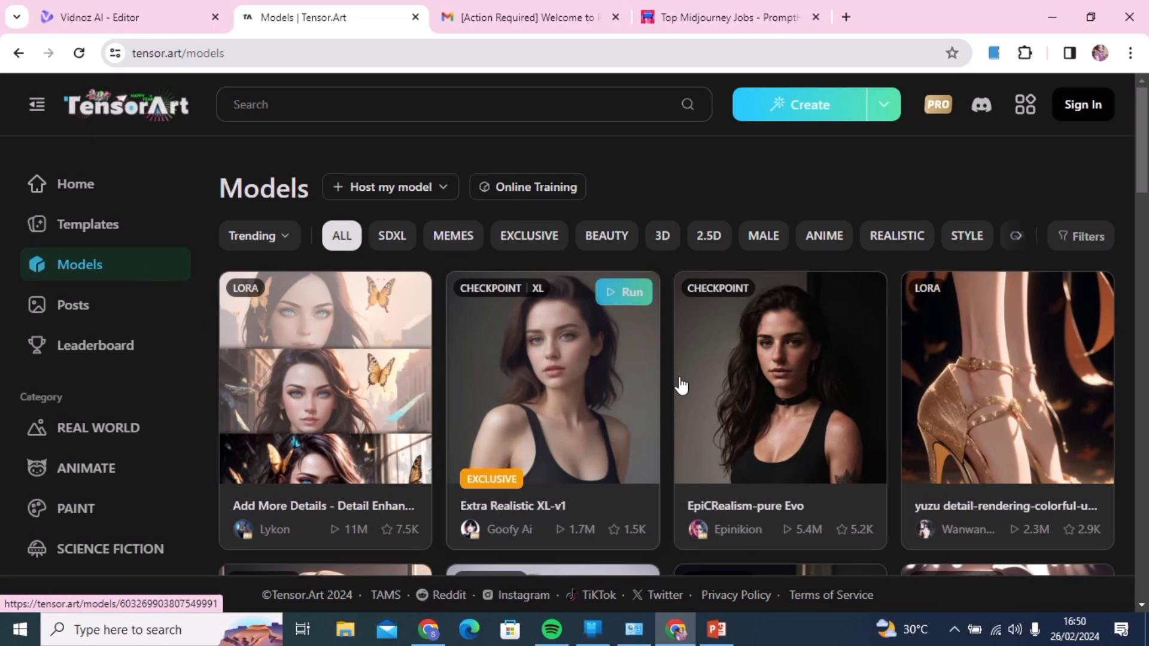
Browse the models, filter to 3D, and open the NUKE - Disney Pixar Style checkpoint.
scroll(681, 384, "down", 2)
scroll(680, 383, "down", 12)
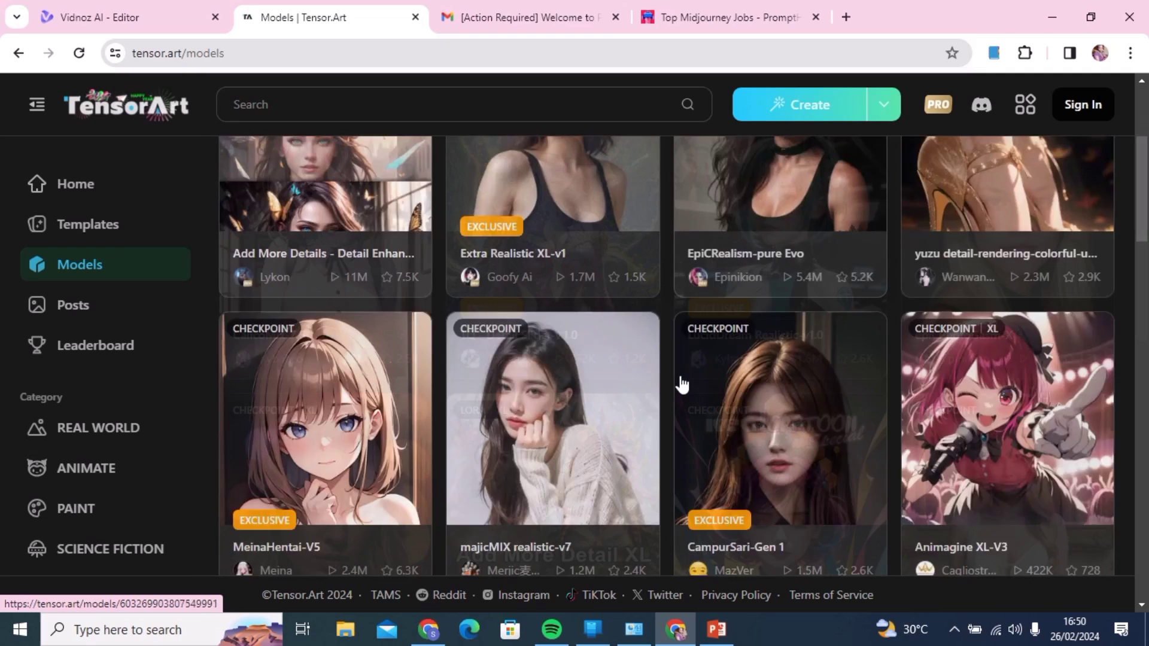
scroll(681, 383, "down", 4)
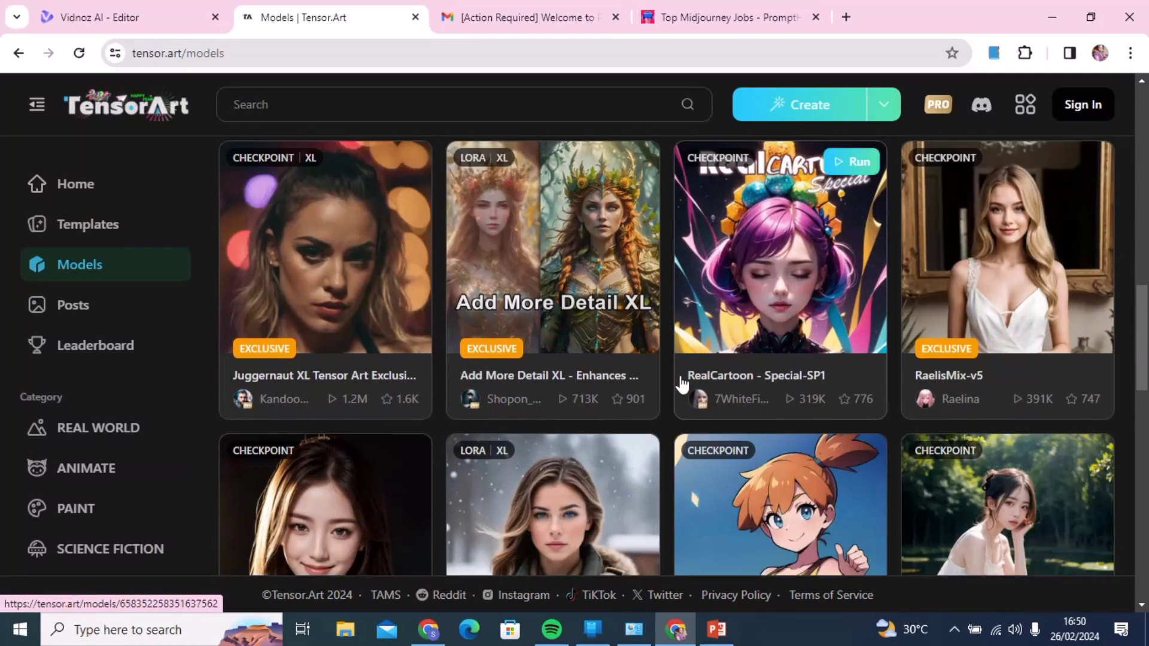
scroll(681, 384, "down", 8)
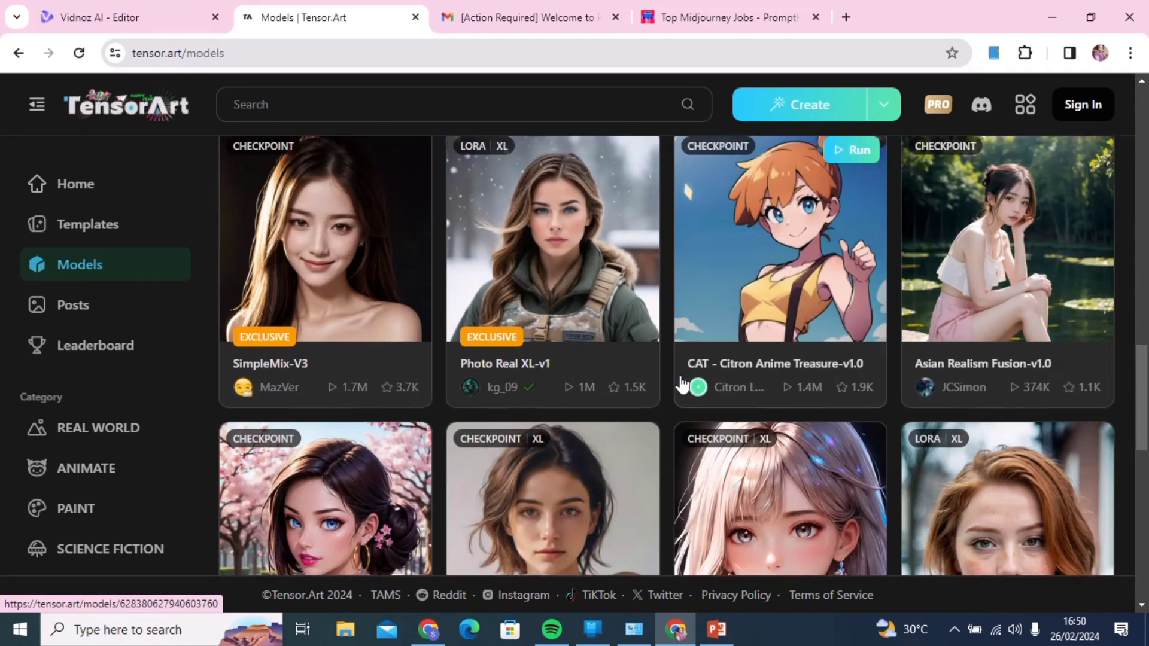
scroll(681, 384, "down", 6)
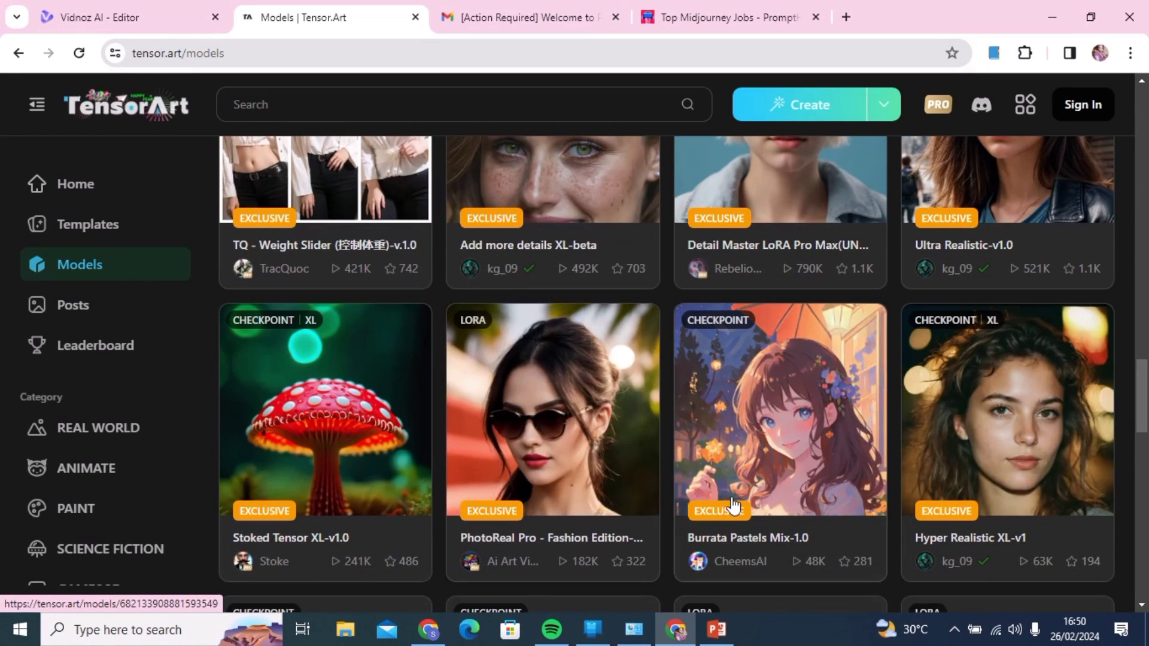
scroll(732, 506, "down", 5)
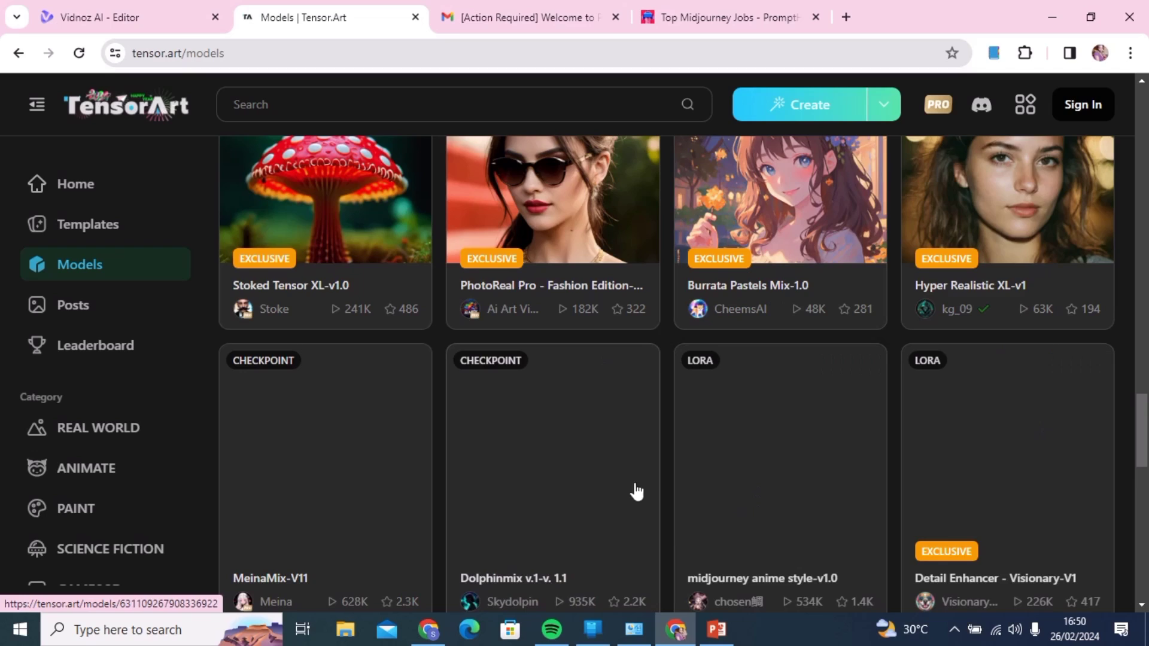
scroll(689, 545, "up", 10)
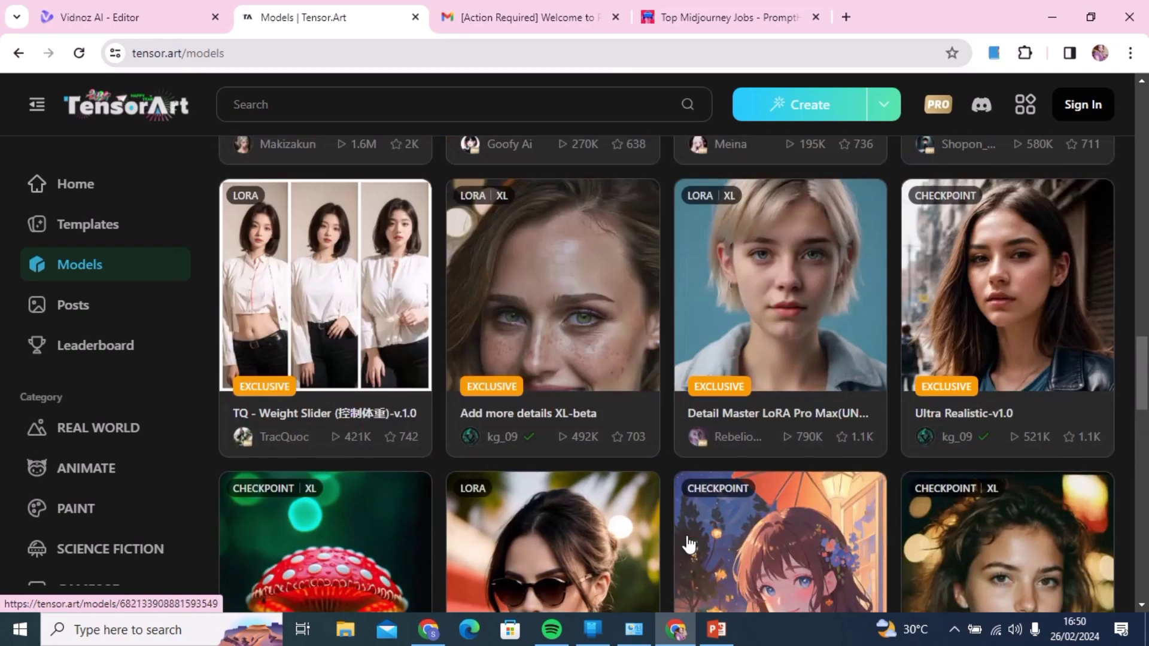
scroll(689, 544, "up", 10)
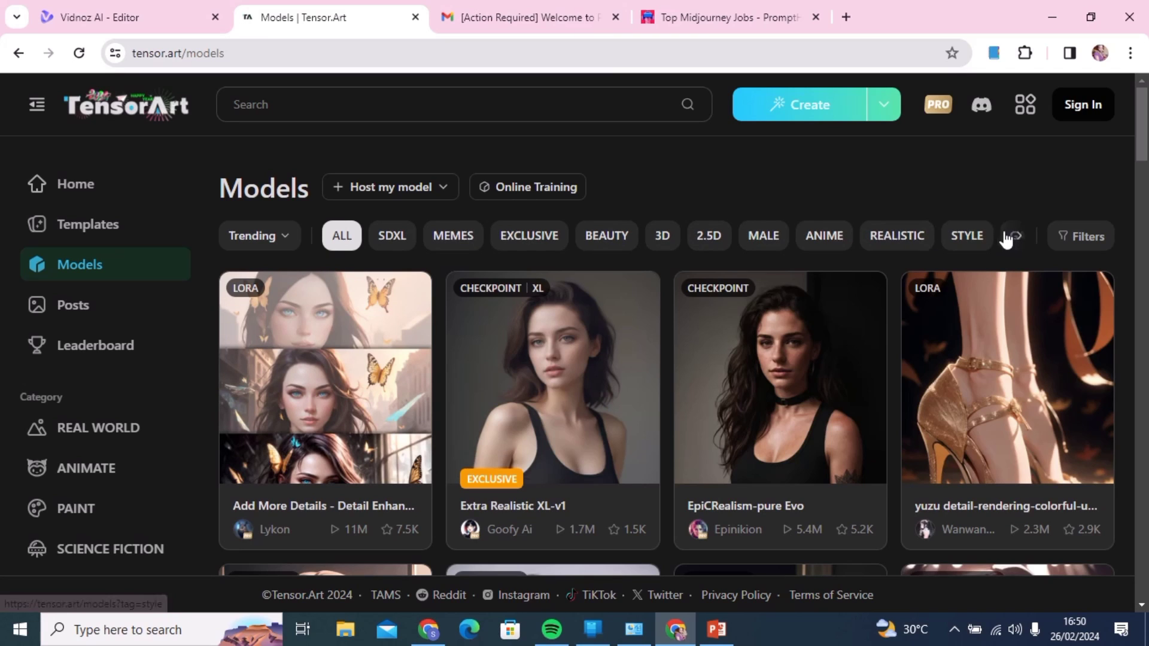
left_click(661, 238)
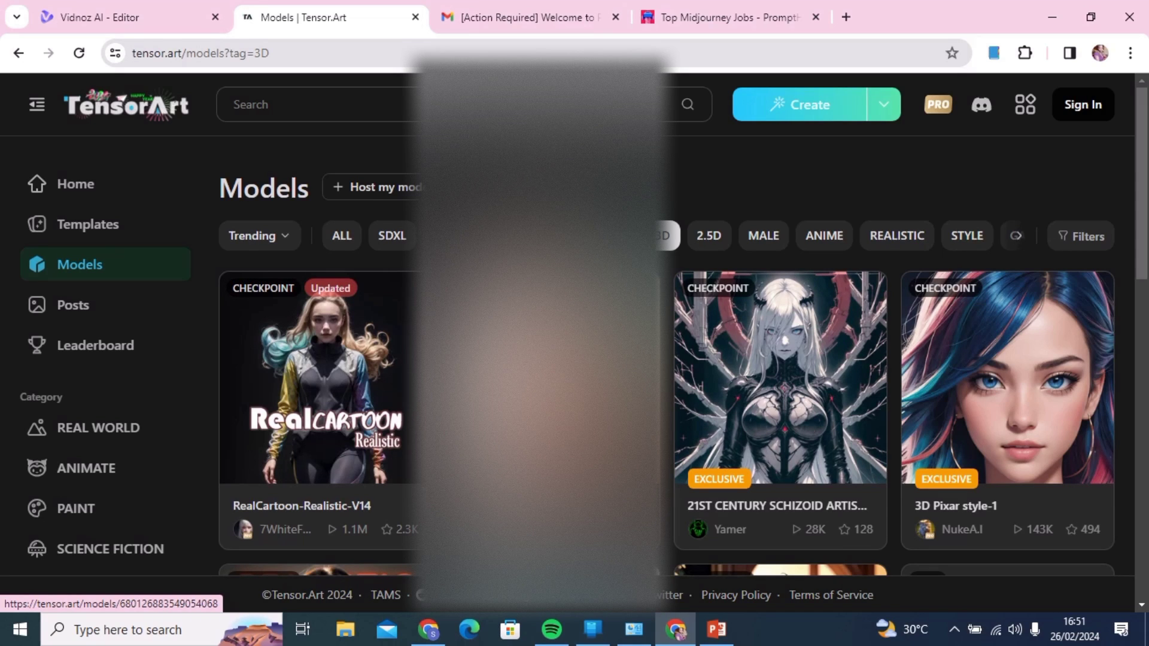
scroll(682, 359, "down", 3)
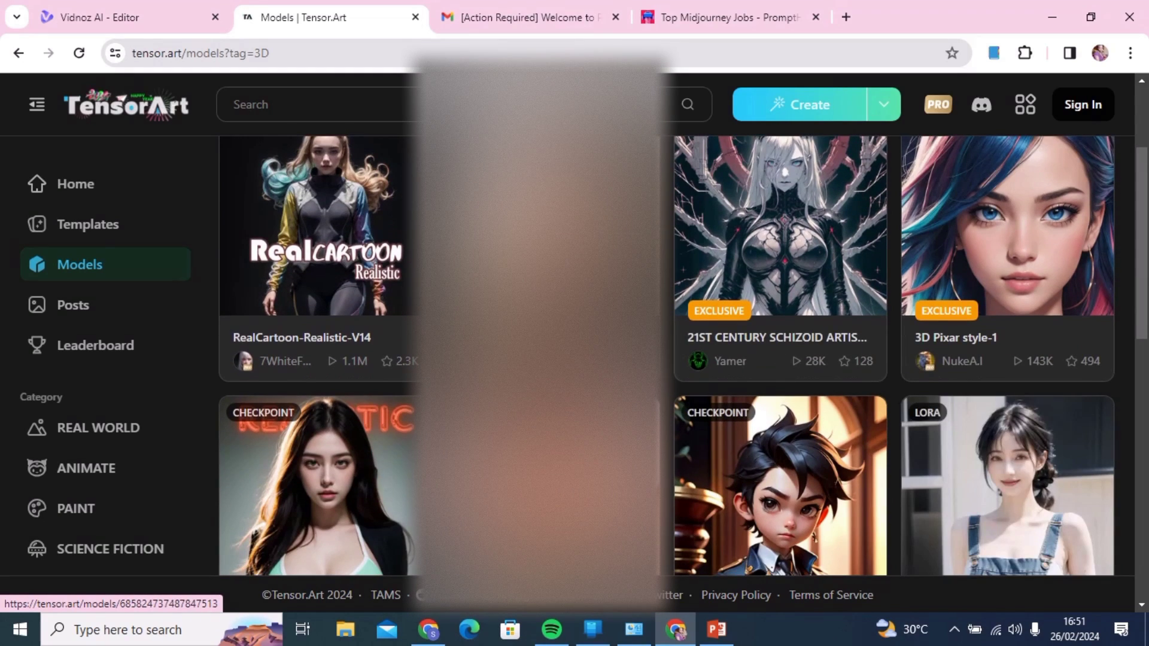
scroll(636, 411, "down", 10)
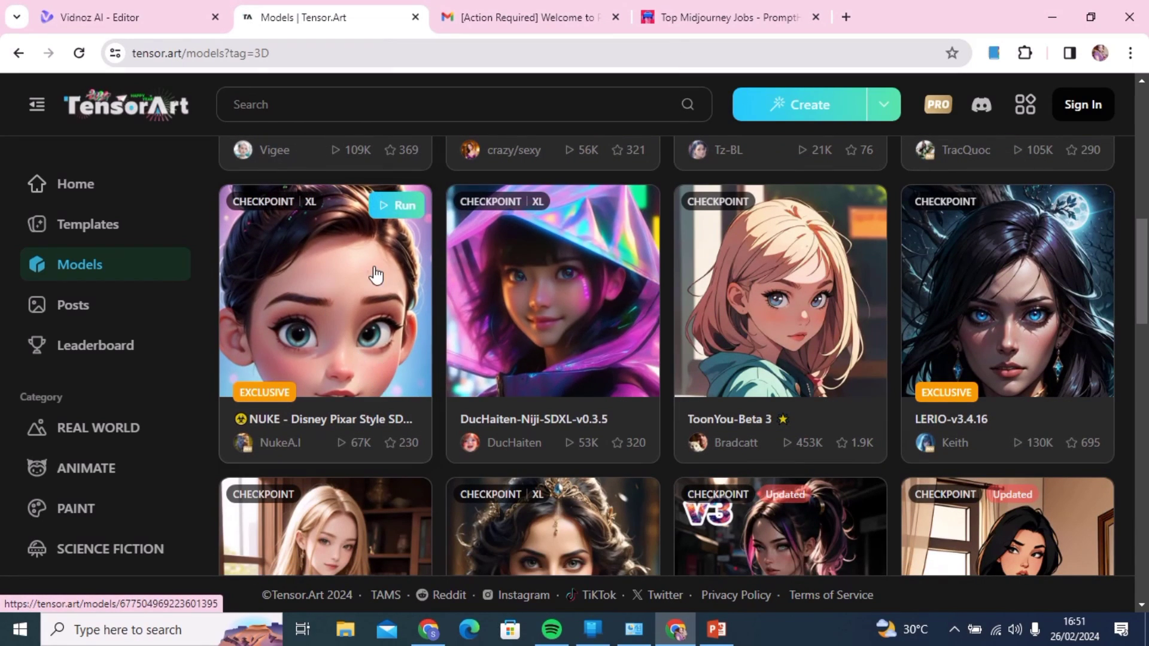
left_click(401, 208)
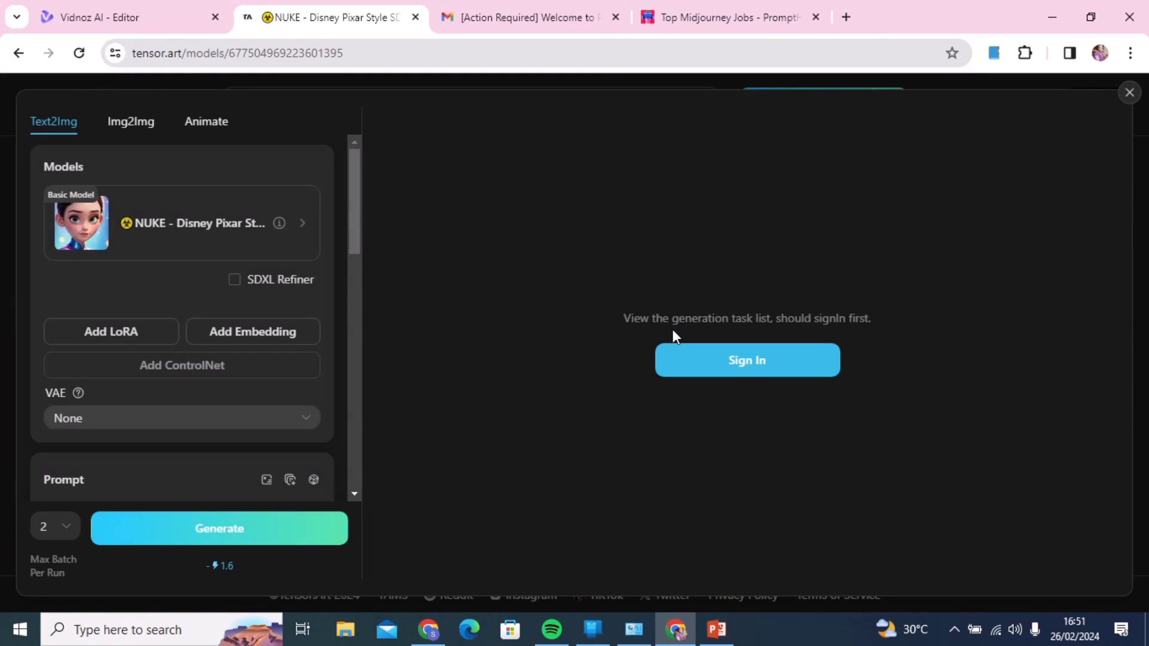
Sign in and reopen the Text2Img generator for the NUKE - Disney Pixar Style model.
left_click(723, 364)
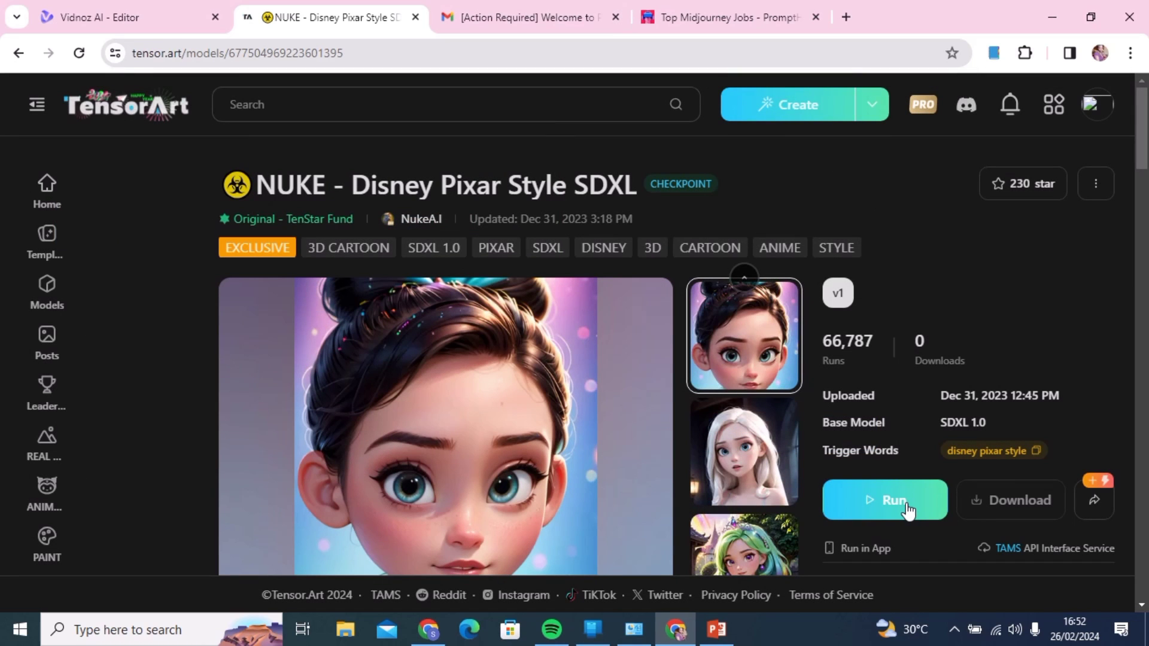
left_click(907, 507)
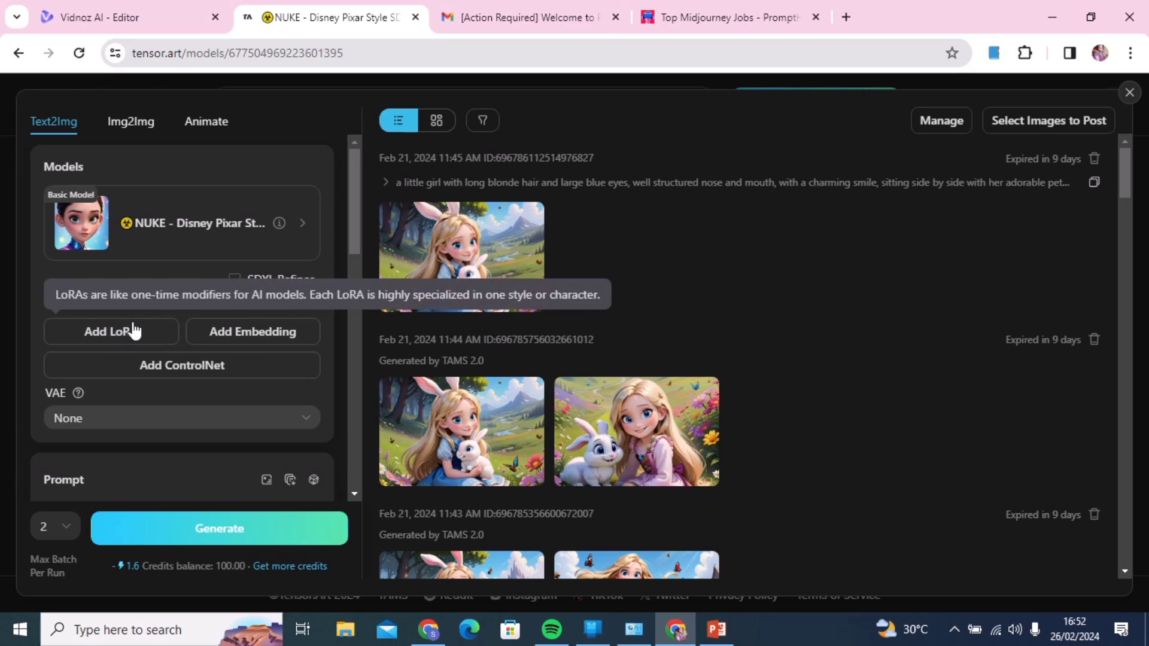
Replace 'girl' with 'boy' in the prompt so it describes a boy walking his brown dog.
scroll(133, 330, "down", 1)
scroll(134, 328, "down", 1)
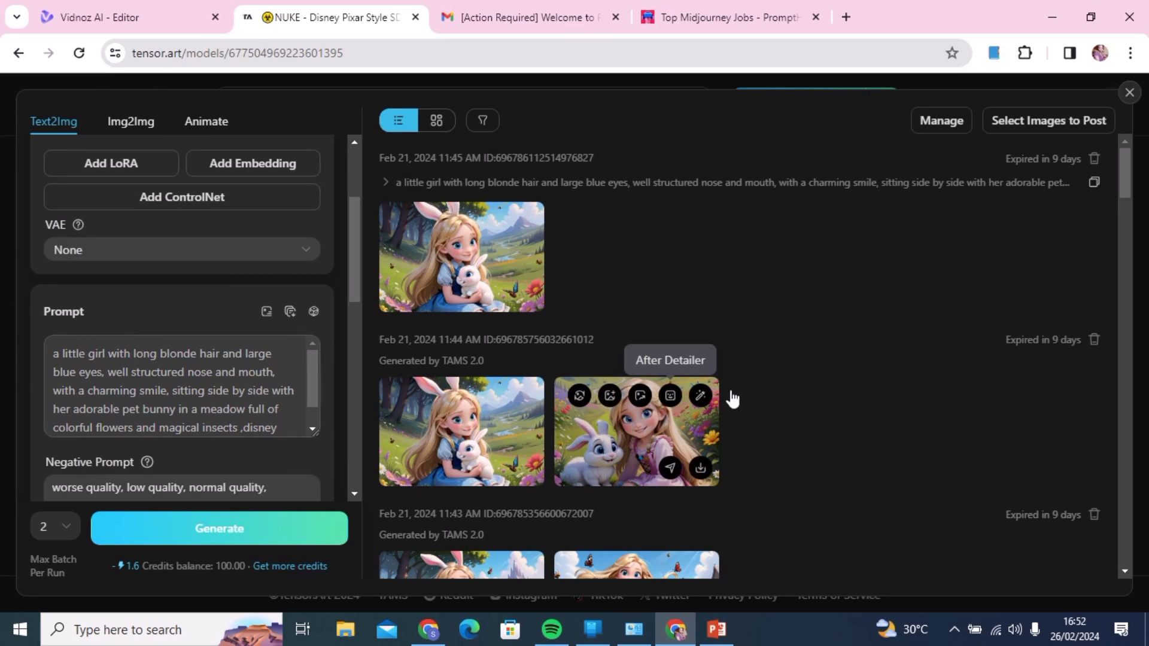
left_click(82, 364)
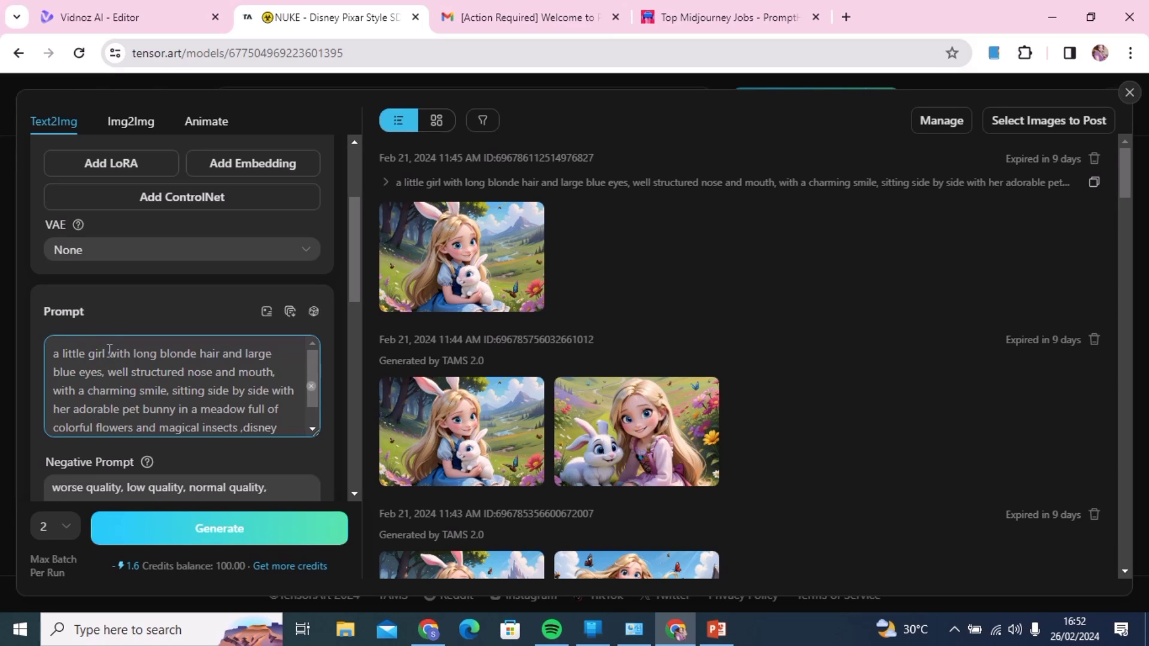
key("BackSpace")
key("BackSpace")
key("BackSpace")
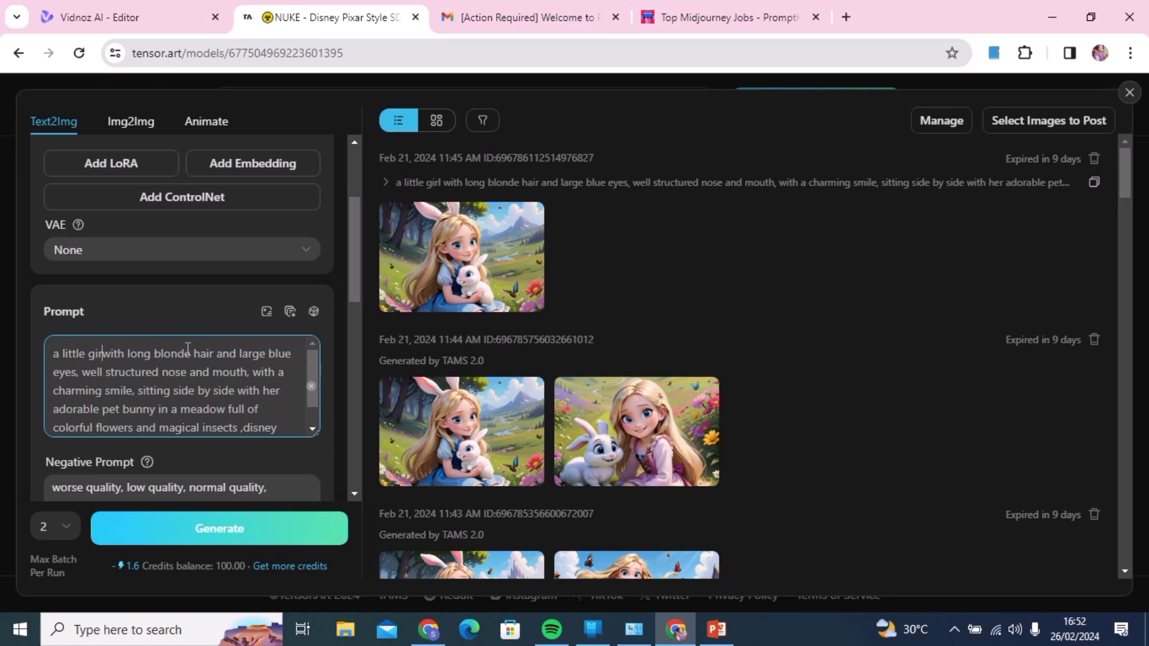
key("BackSpace")
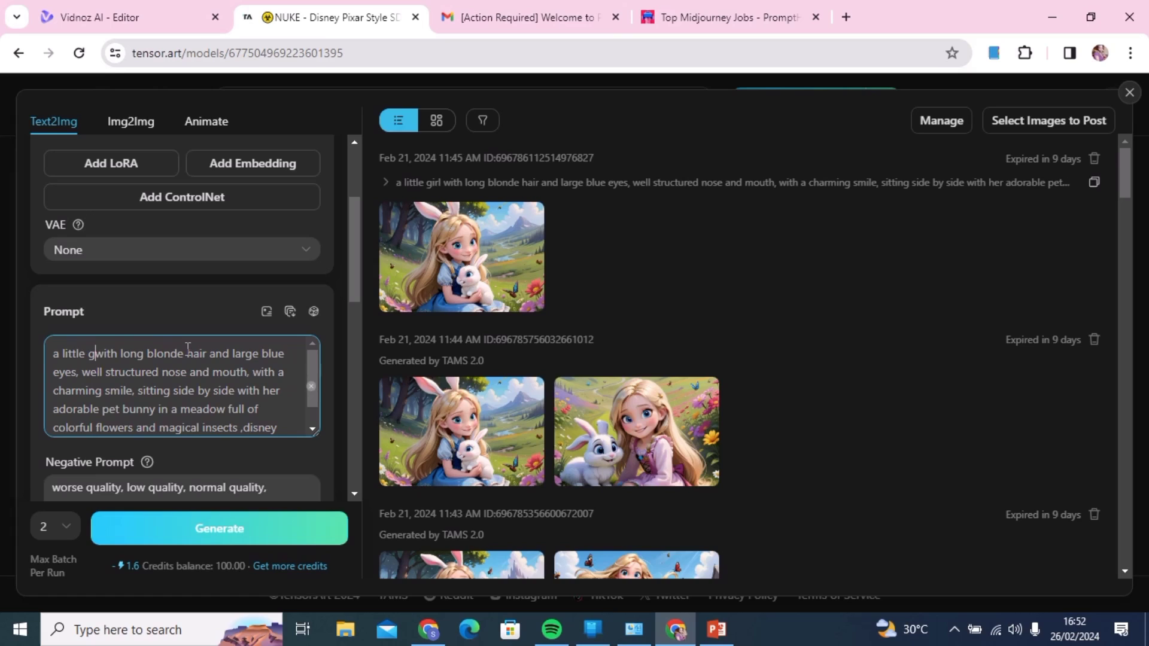
key("BackSpace")
type("boy")
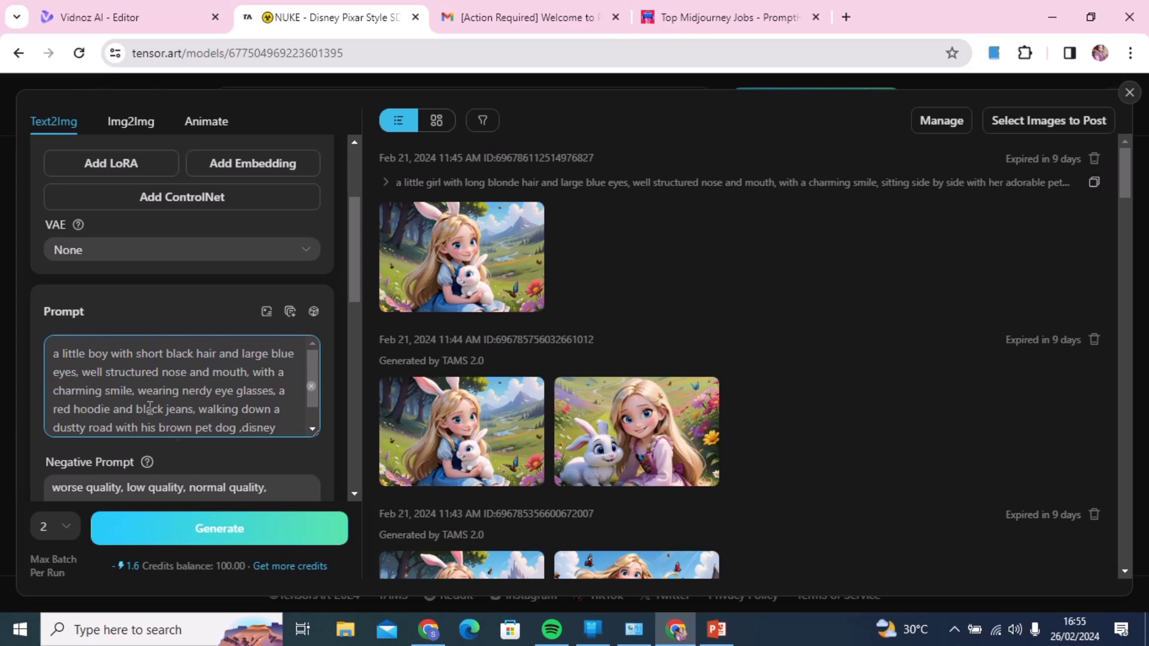
scroll(149, 409, "down", 1)
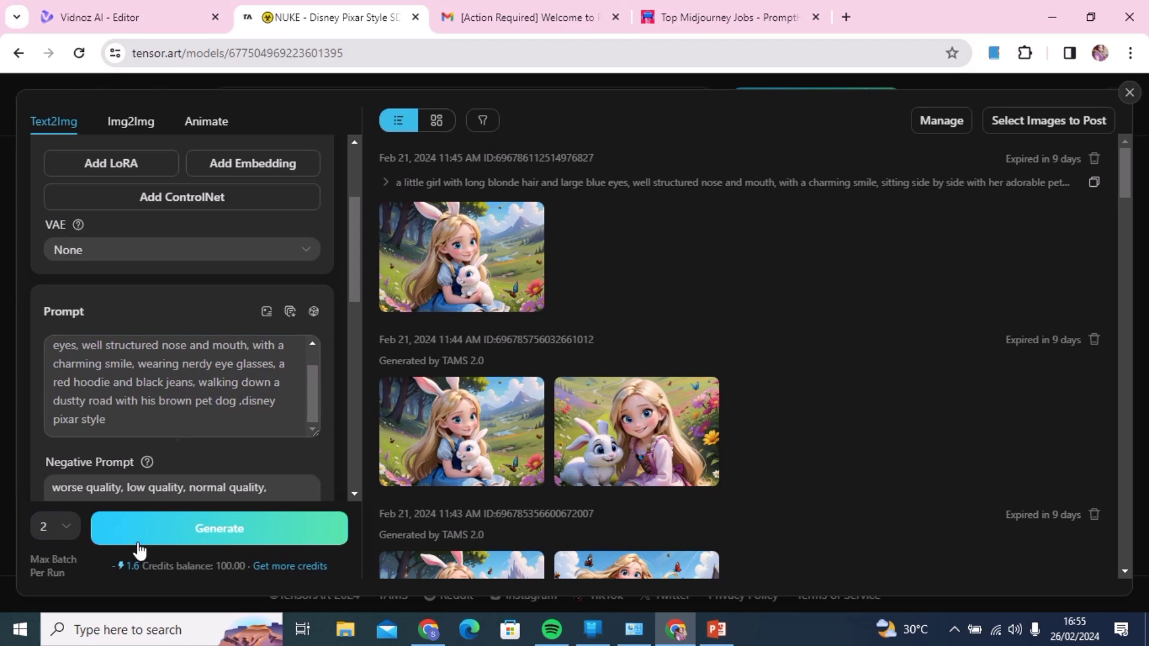
Generate the boy-and-dog images and preview both results enlarged.
left_click(219, 531)
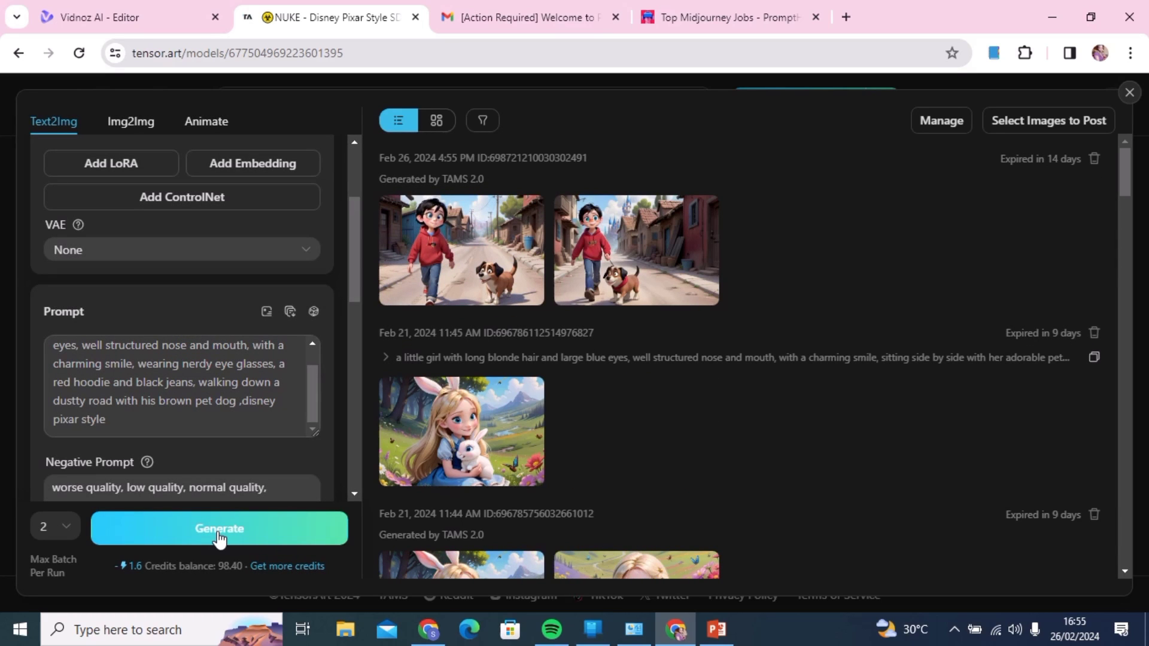
left_click(447, 250)
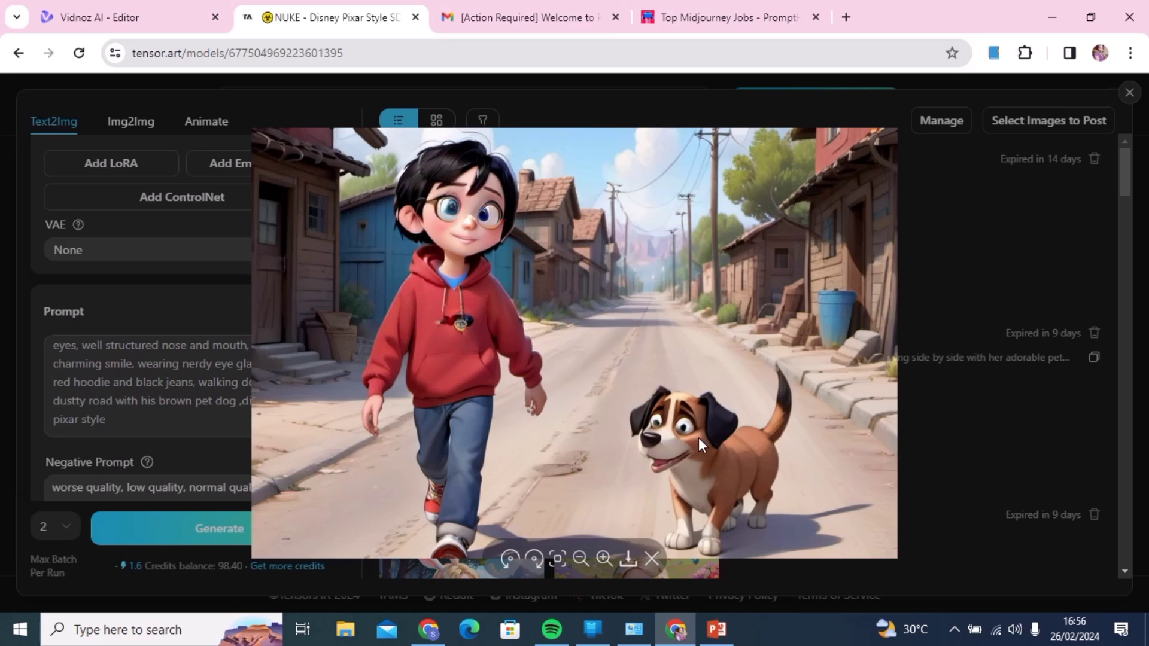
key("Escape")
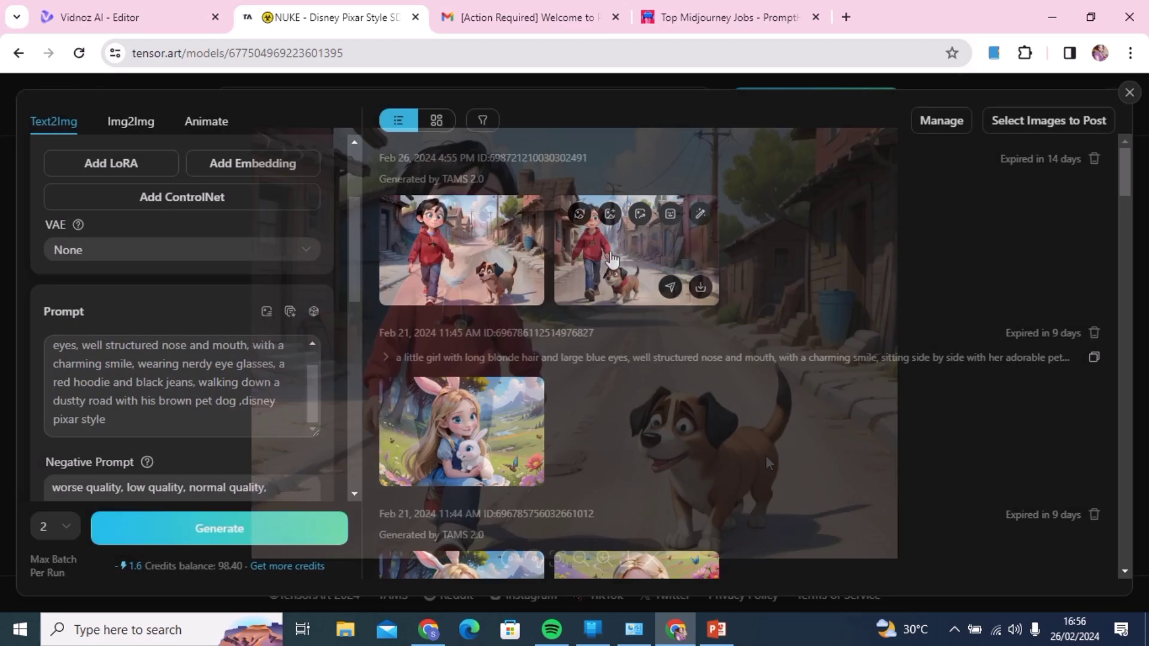
left_click(609, 250)
key("Escape")
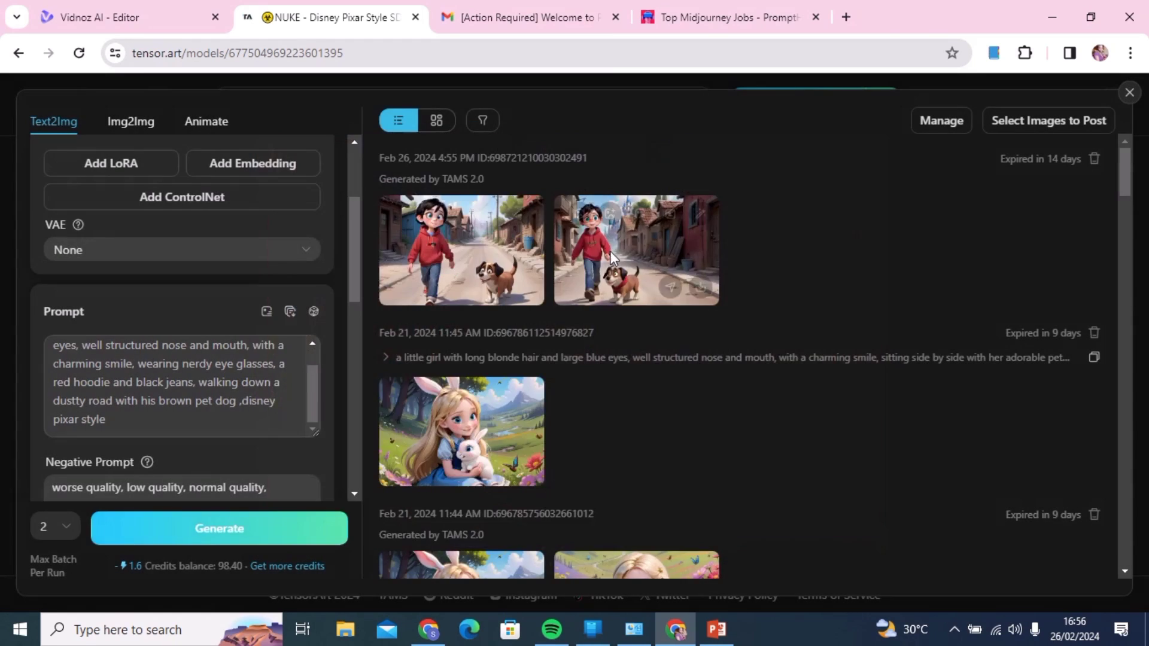
left_click(609, 250)
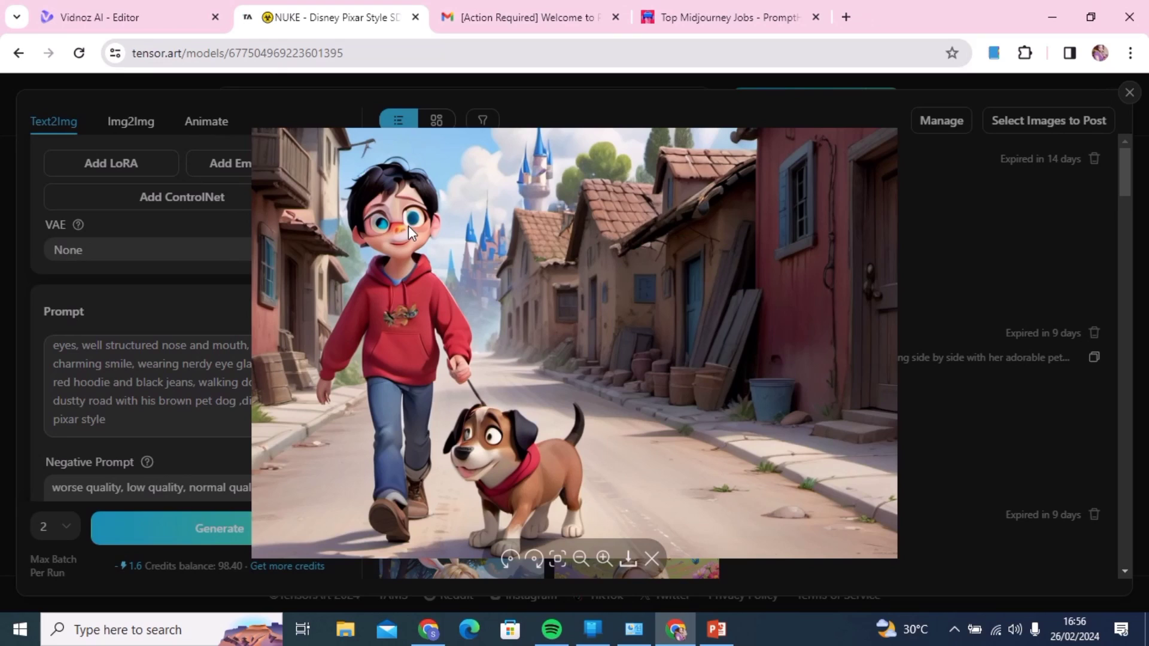
key("Escape")
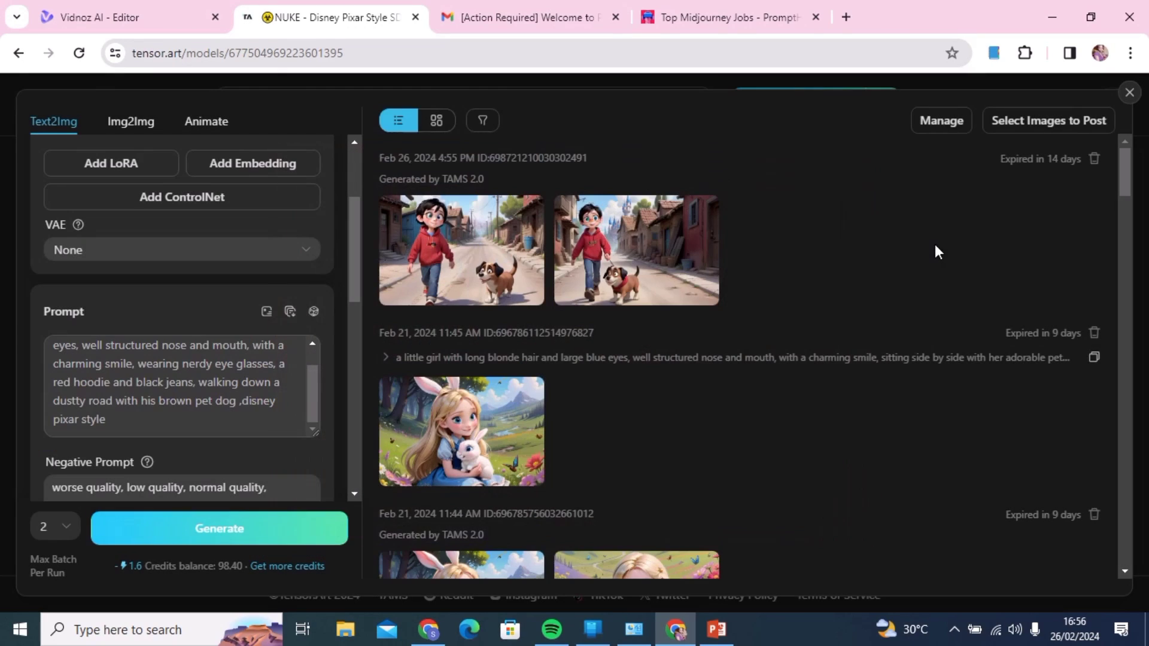
Remove the stray space before ',disney pixar style' and generate a new batch.
left_click(206, 414)
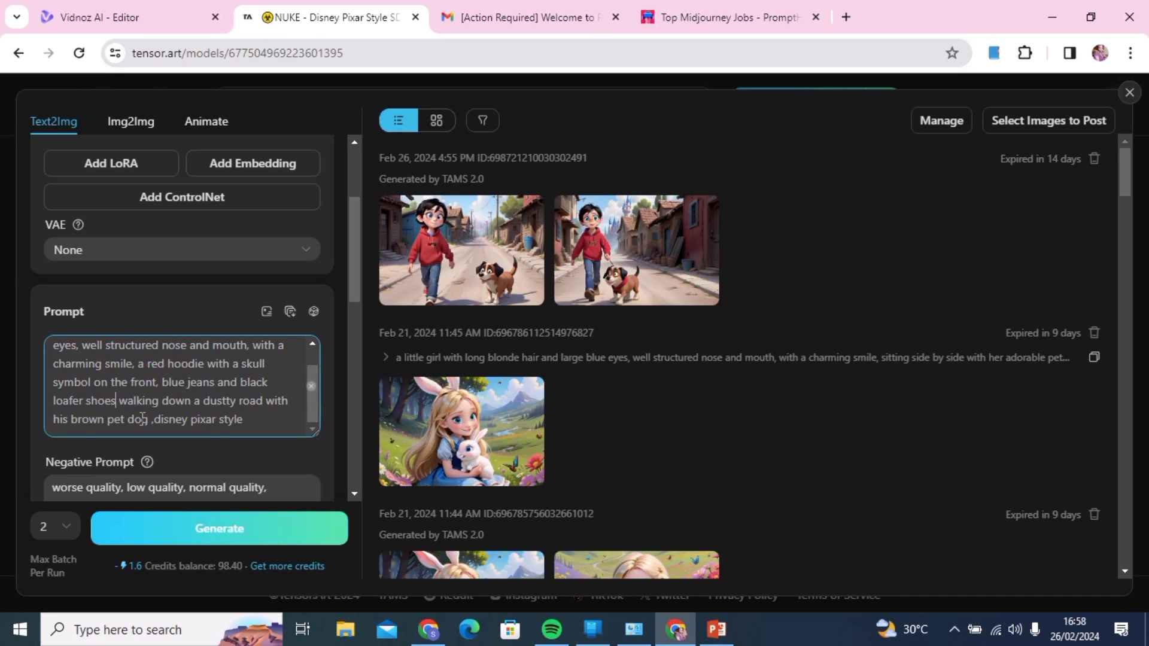
left_click(149, 419)
key("BackSpace")
left_click(220, 527)
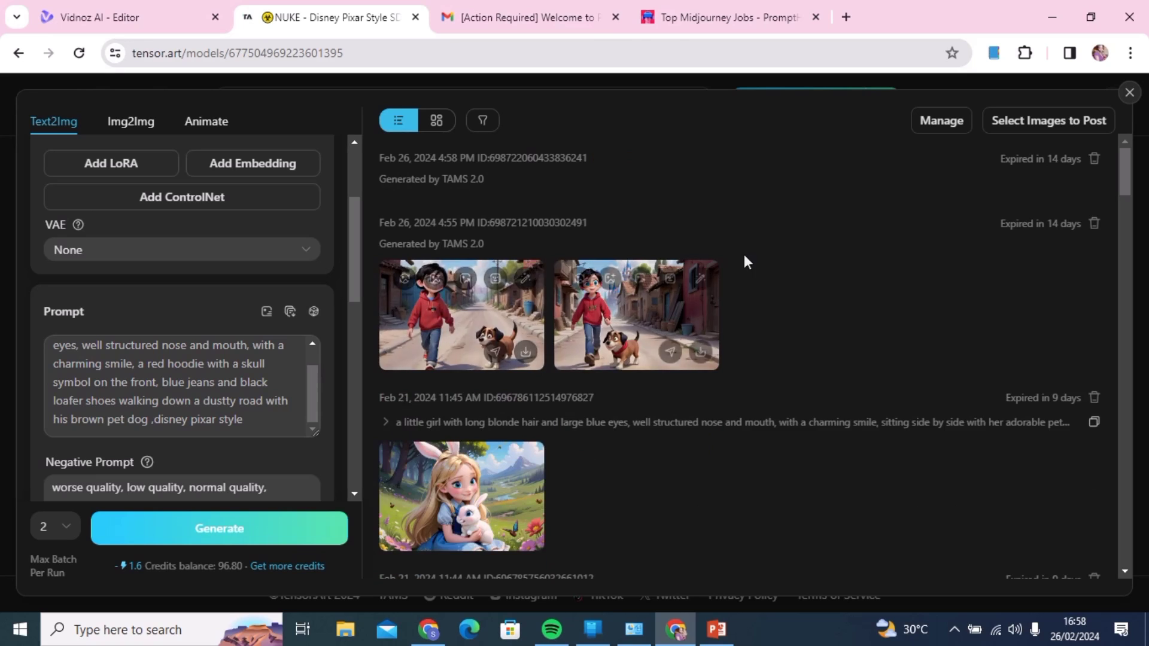
Preview the two skull-hoodie boy images enlarged.
mouse_move(625, 413)
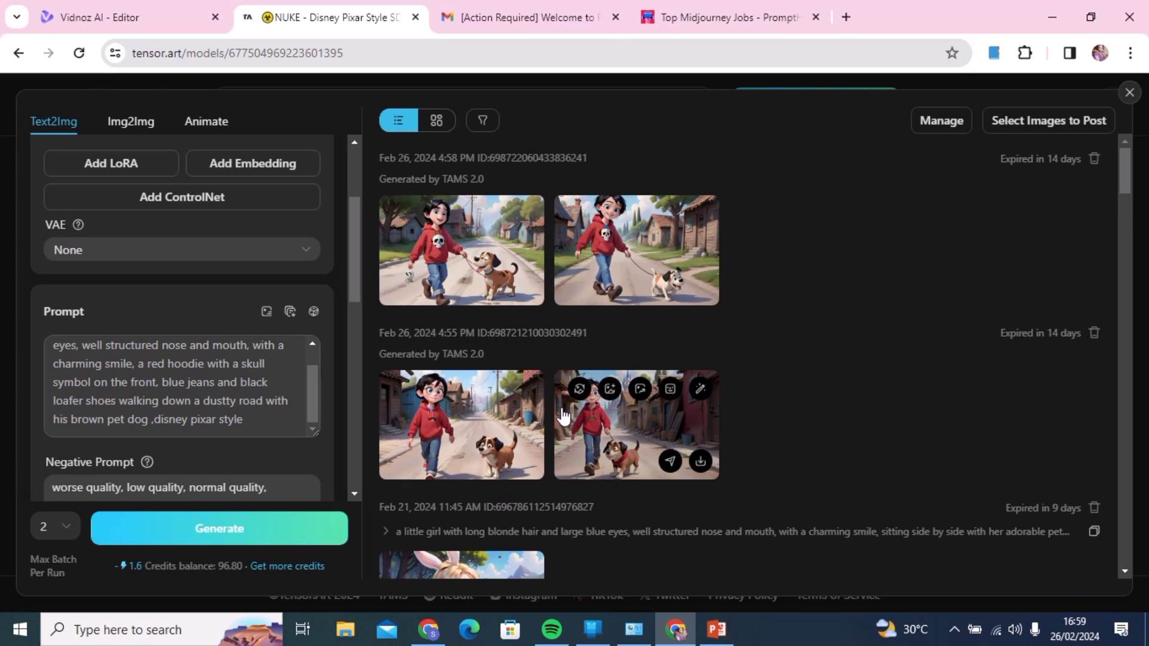
mouse_move(442, 249)
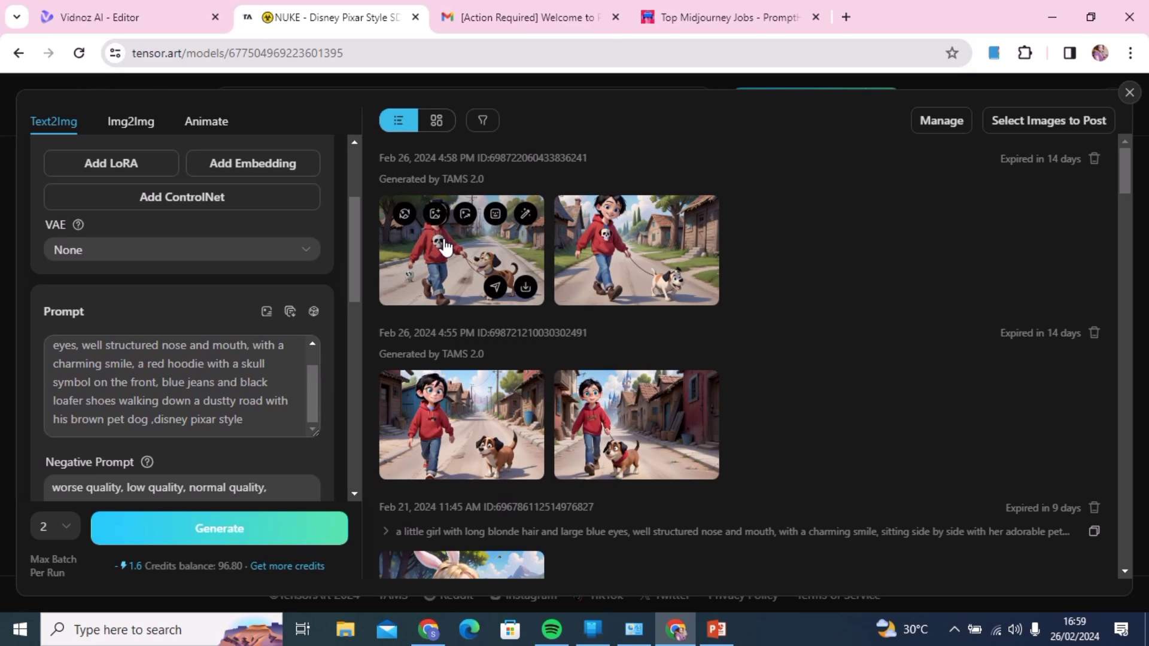
left_click(457, 242)
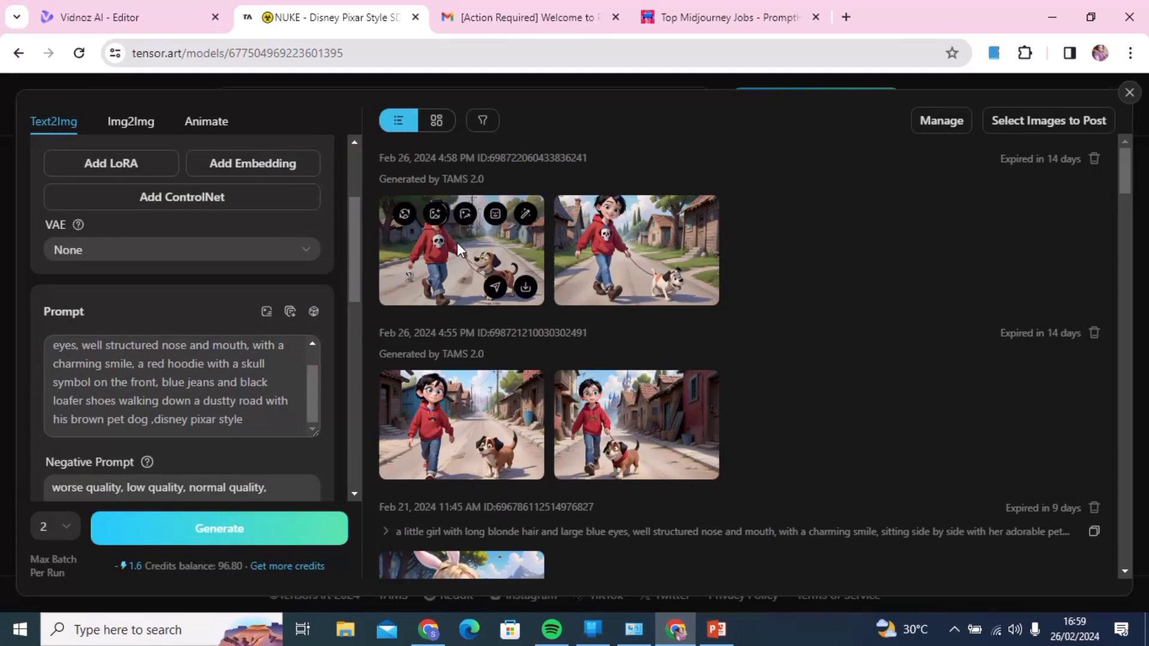
left_click(457, 242)
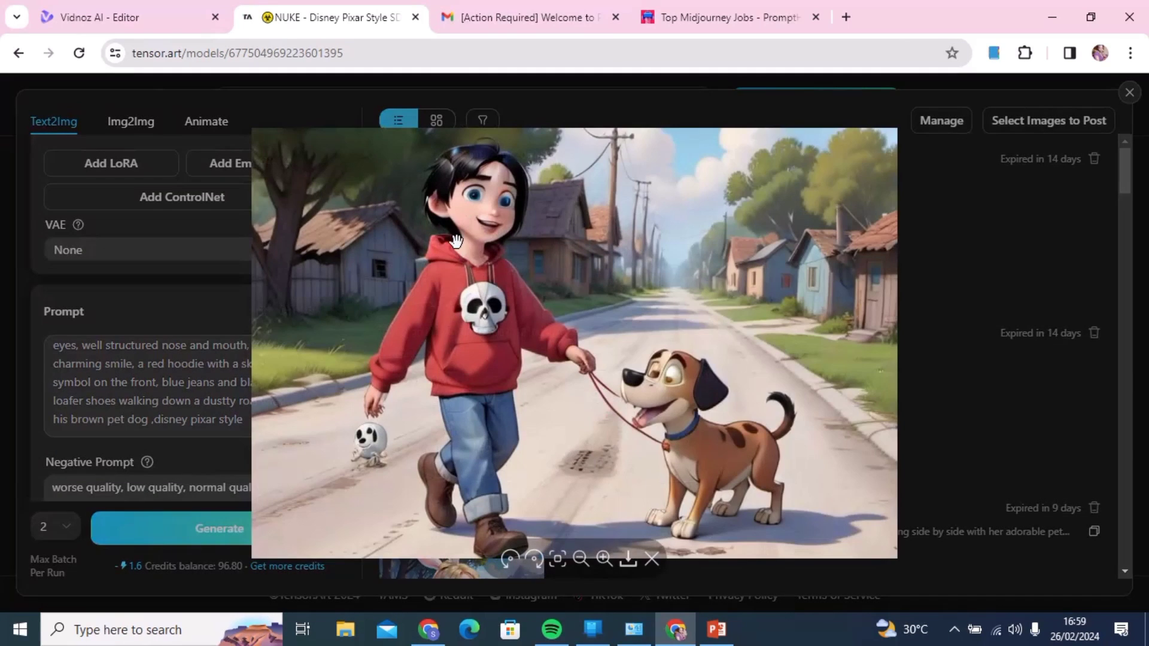
left_click(970, 239)
mouse_move(639, 253)
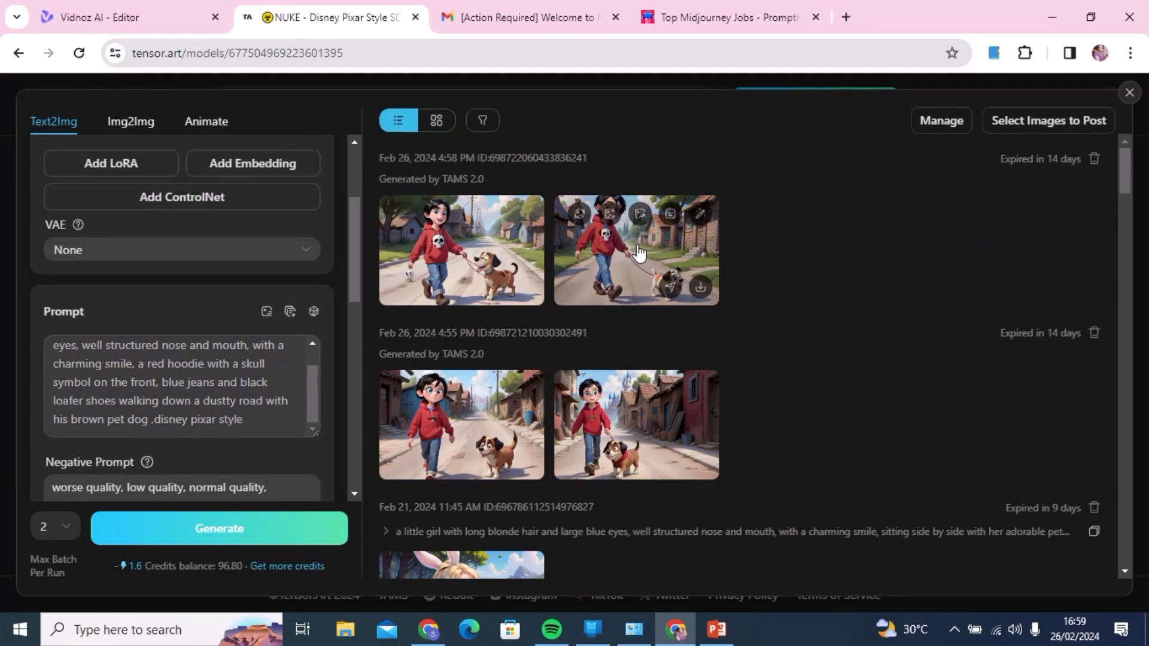
left_click(610, 257)
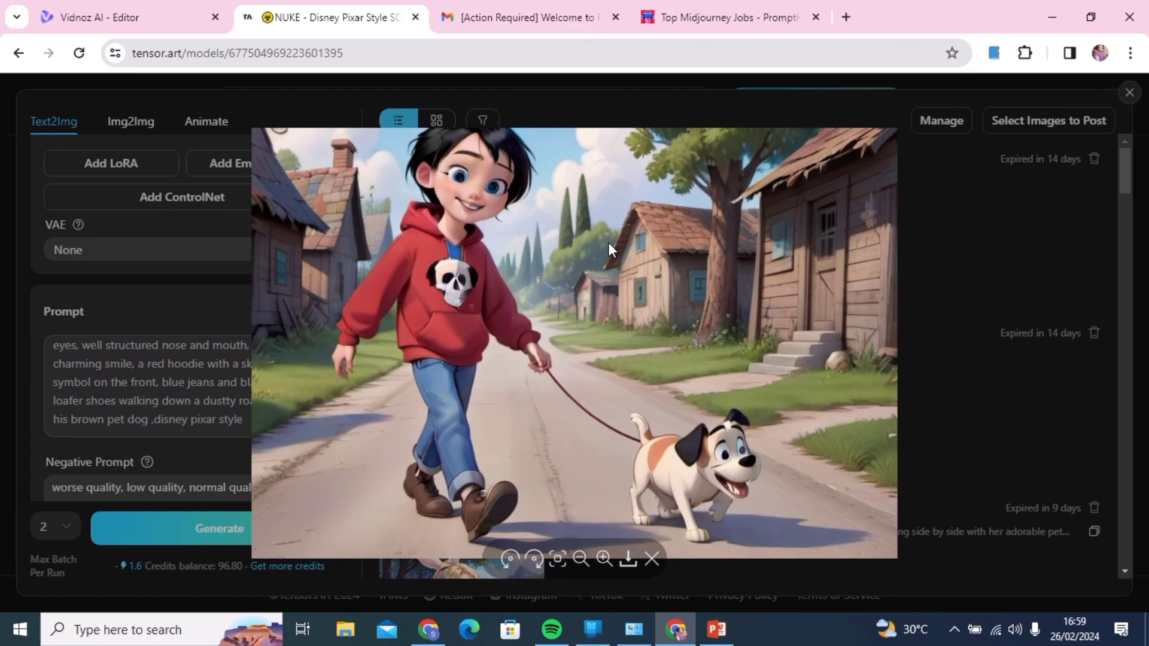
left_click(986, 248)
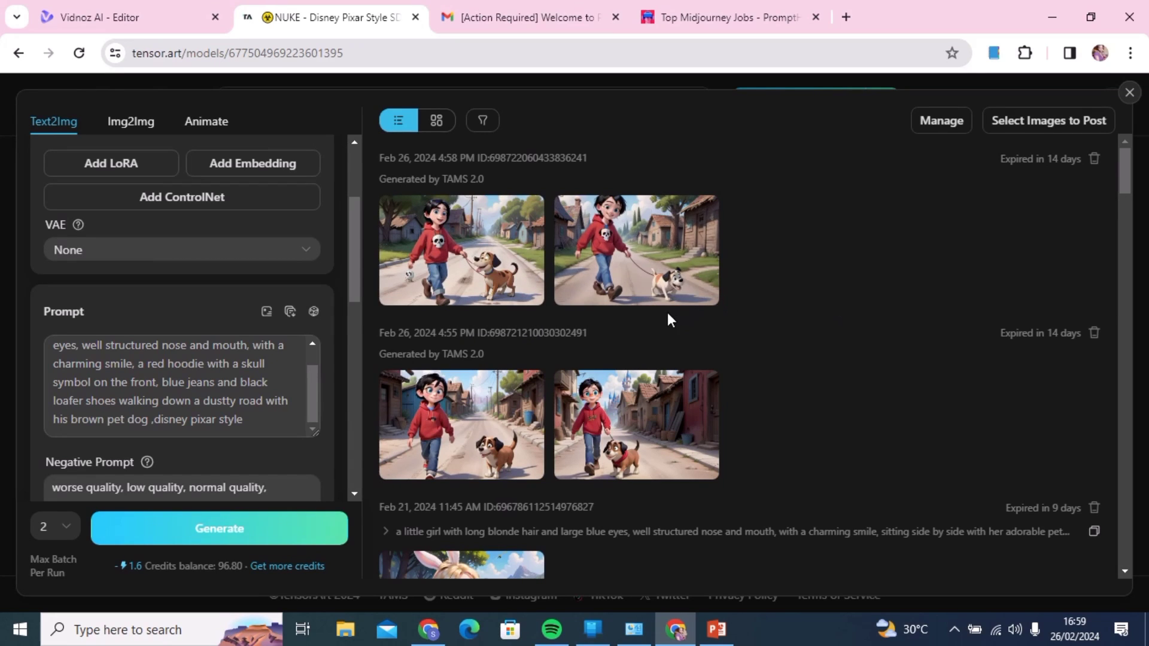
mouse_move(625, 304)
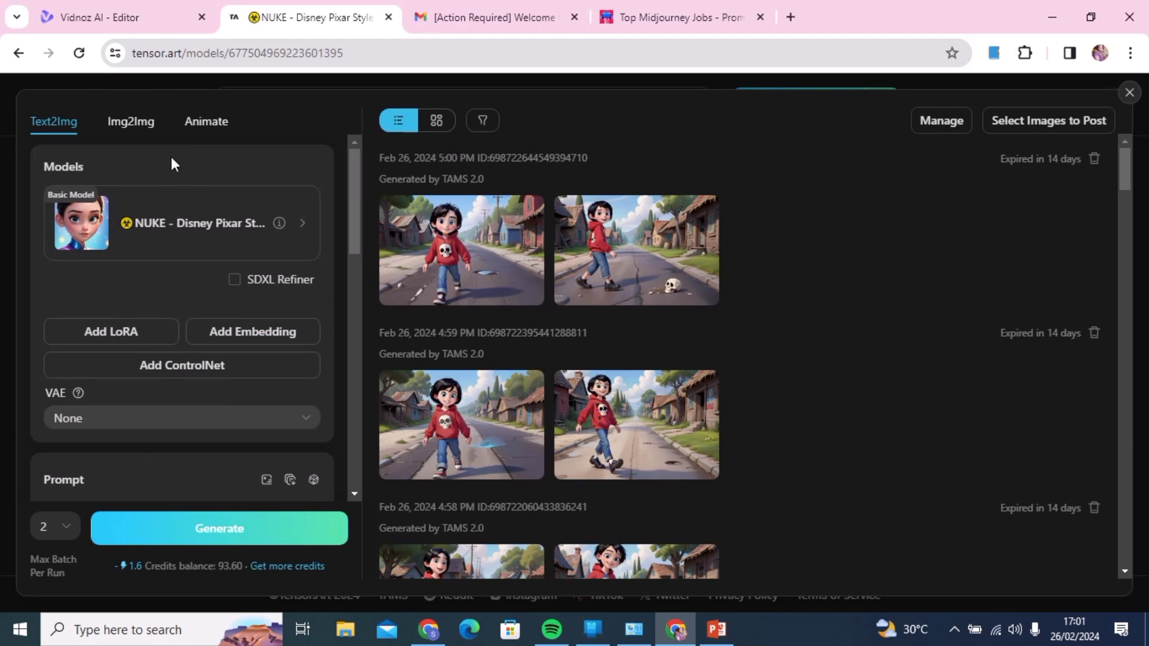
Choose 3D Animation Visionary from the 3D model category as the base model.
left_click(163, 224)
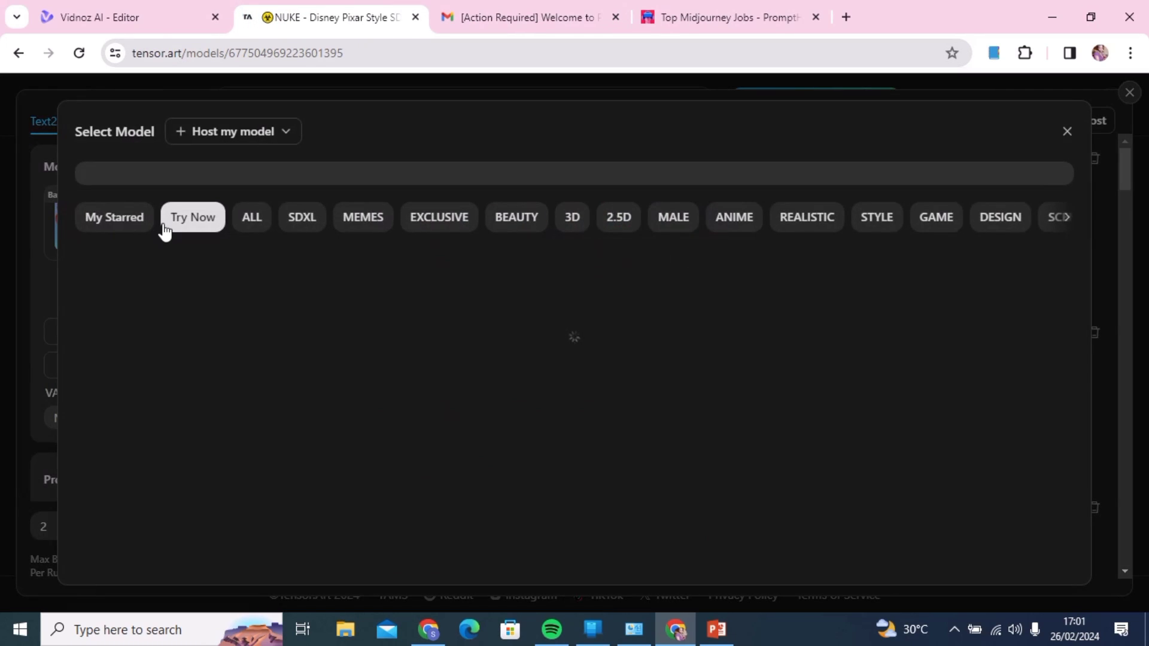
left_click(571, 230)
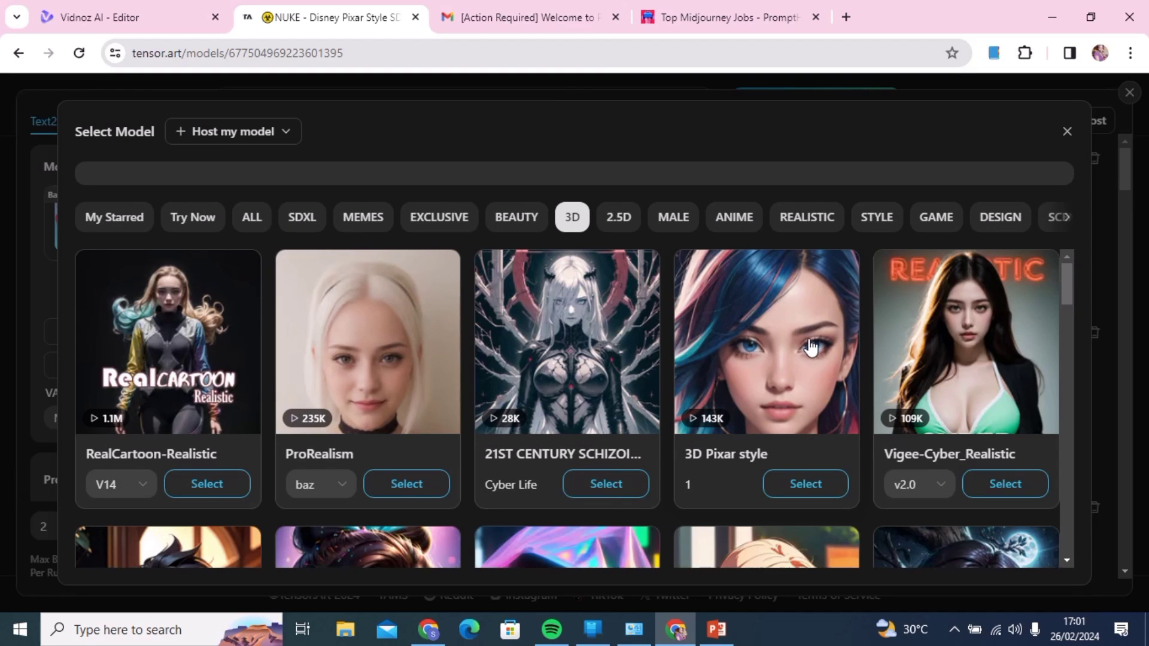
scroll(807, 347, "down", 4)
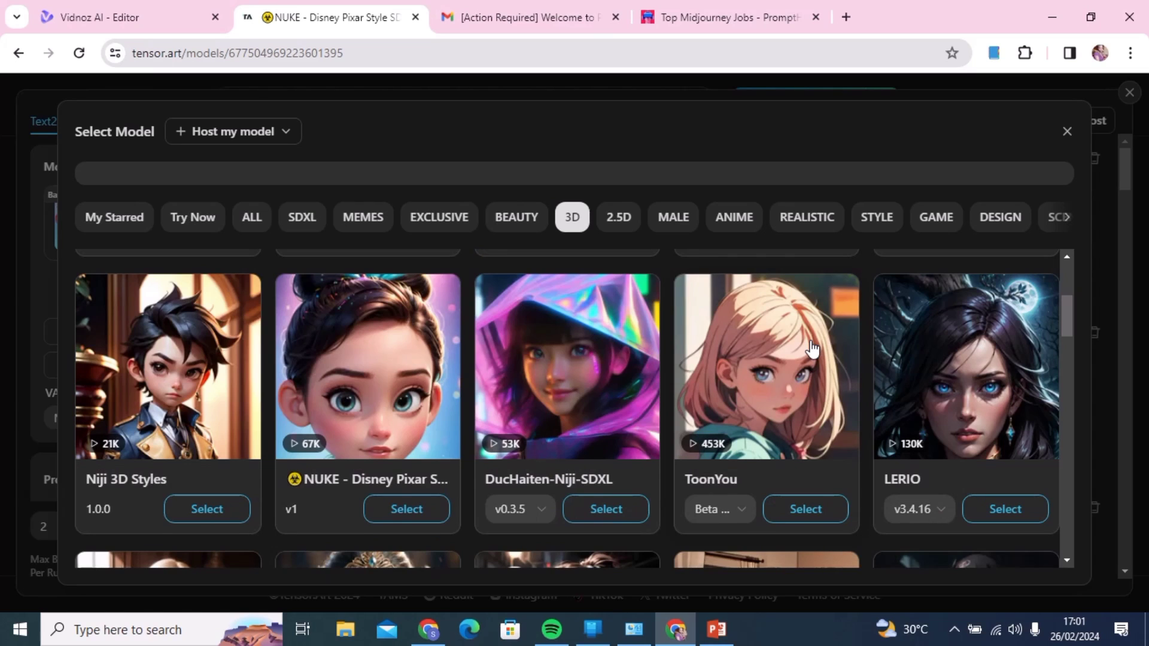
scroll(811, 349, "down", 4)
scroll(811, 349, "down", 4)
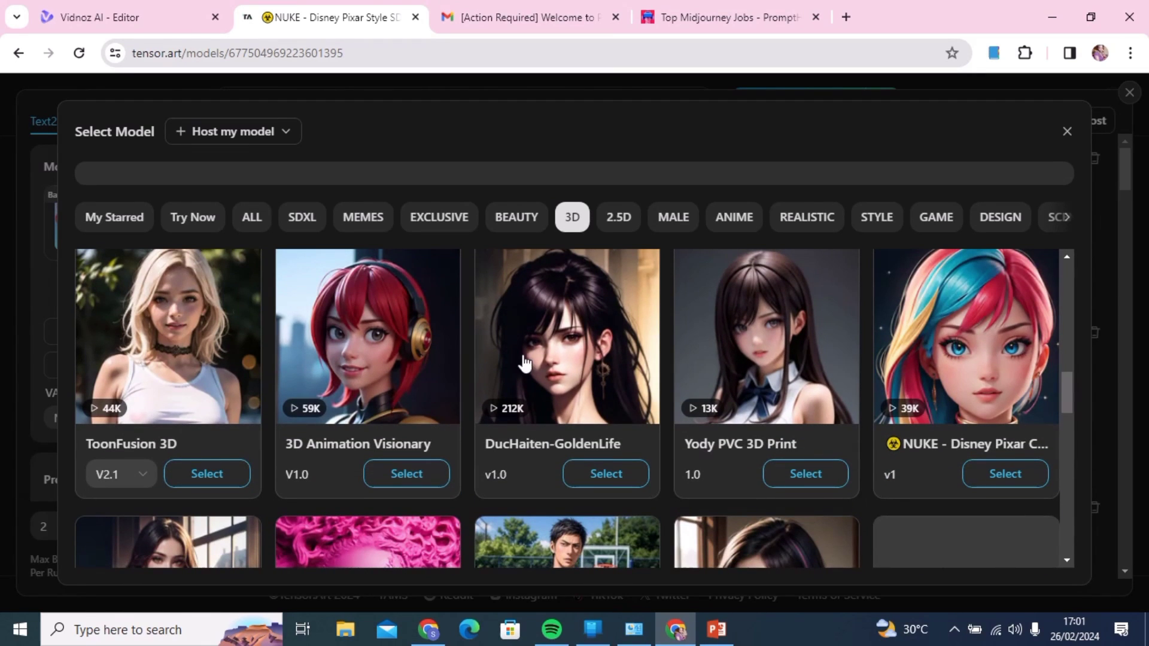
right_click(406, 480)
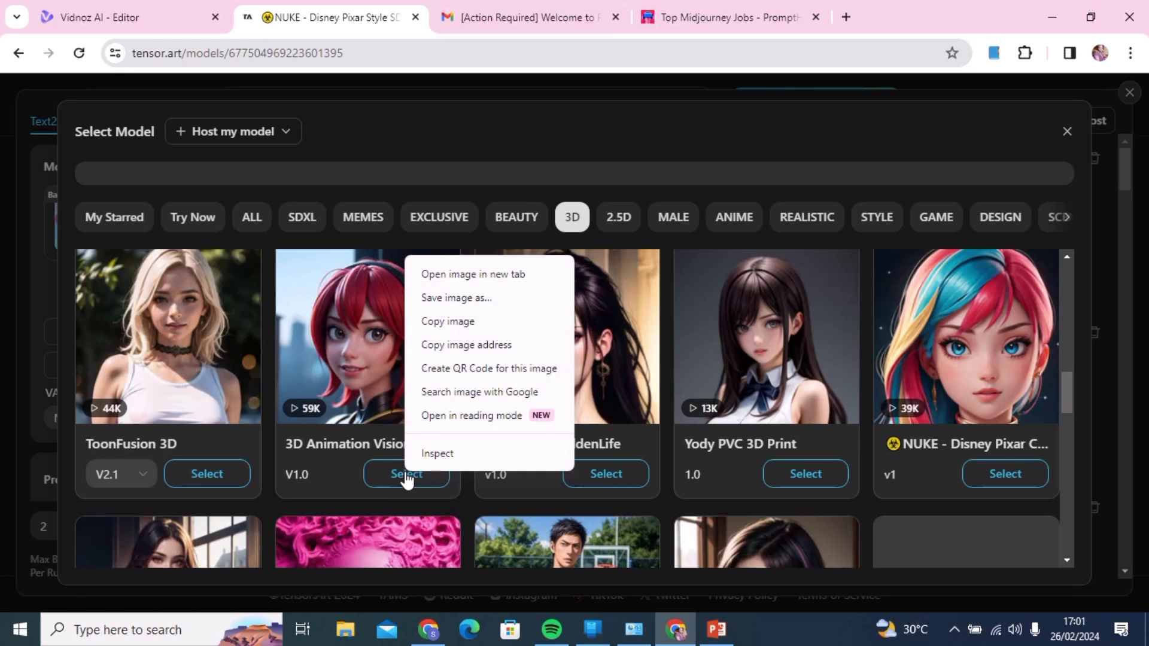
left_click(380, 477)
left_click(380, 478)
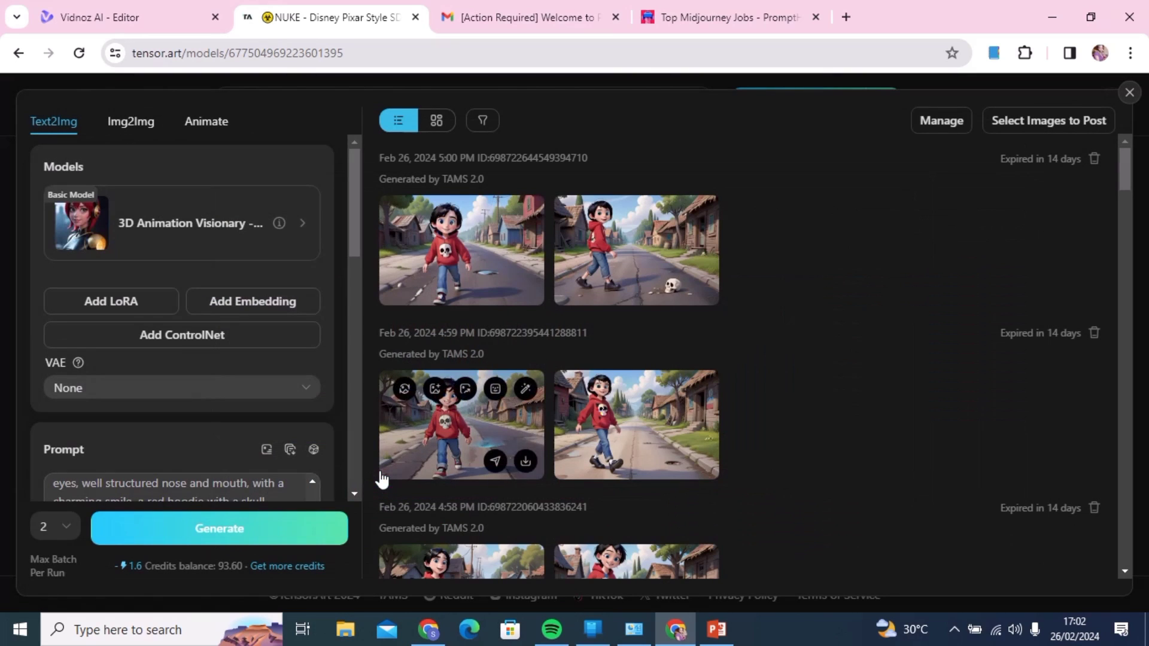
Generate new boy images with the 3D Animation Visionary model.
scroll(231, 384, "down", 3)
left_click(232, 380)
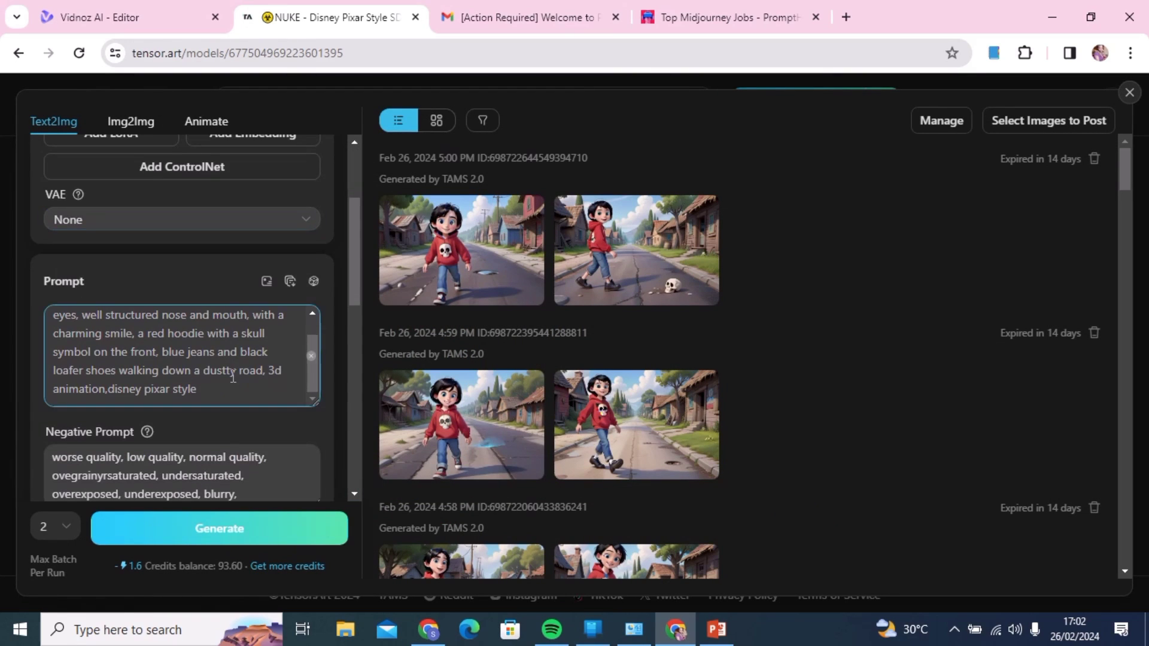
left_click(224, 526)
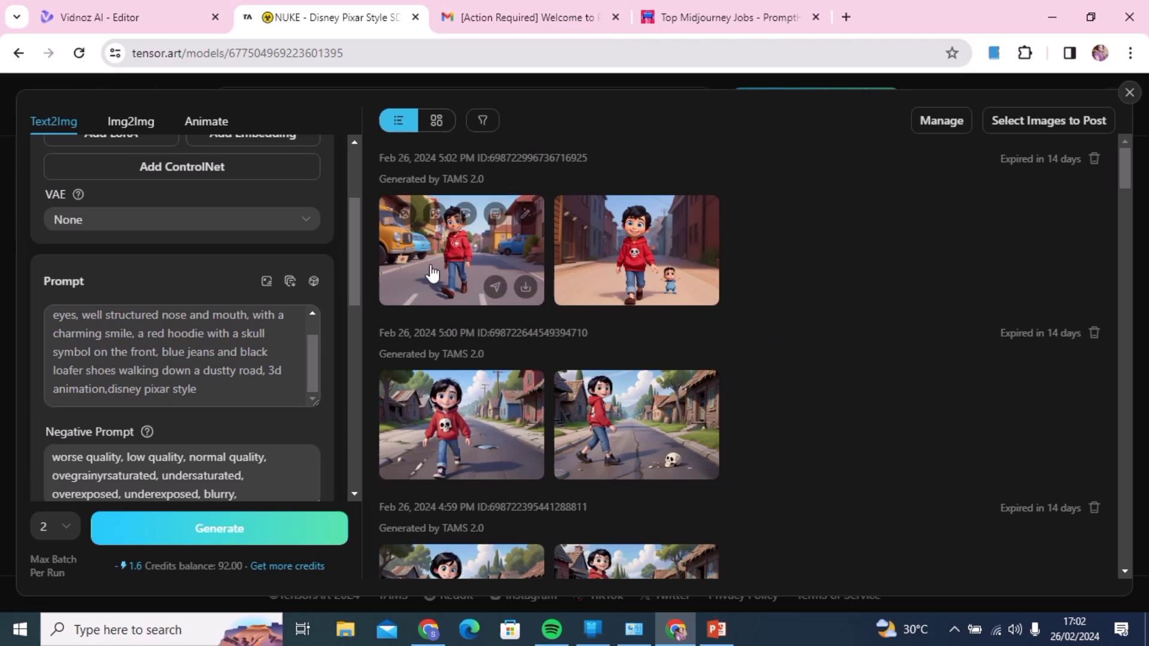
Preview both 5:02 PM street images enlarged before editing the prompt.
right_click(442, 251)
key("Escape")
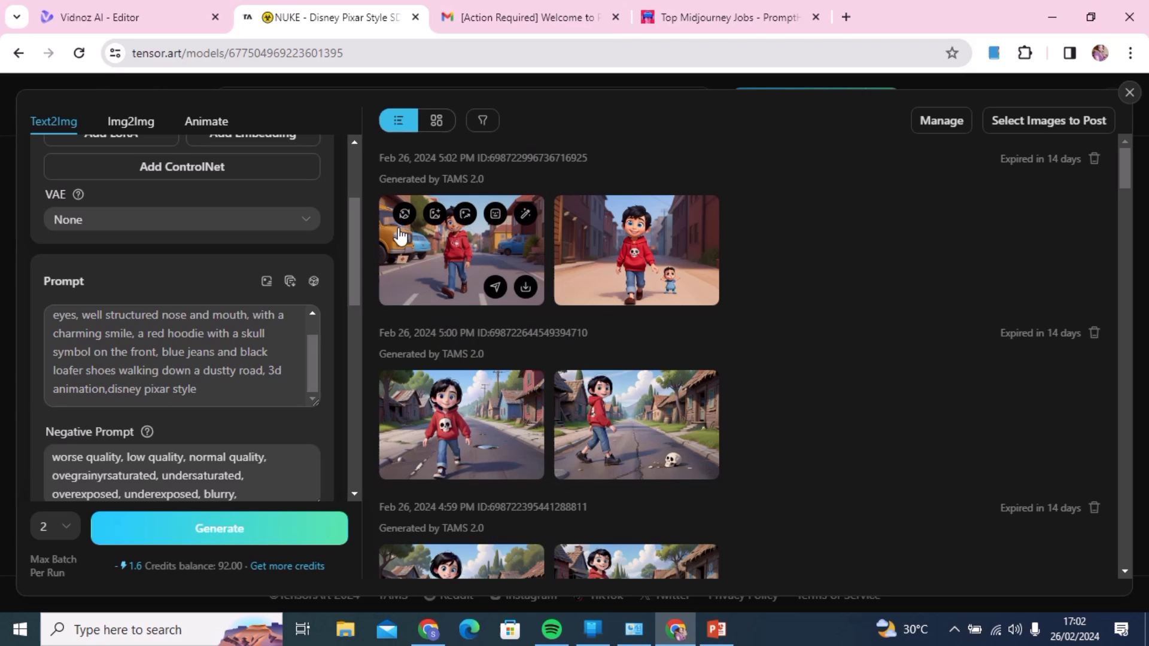
left_click(393, 253)
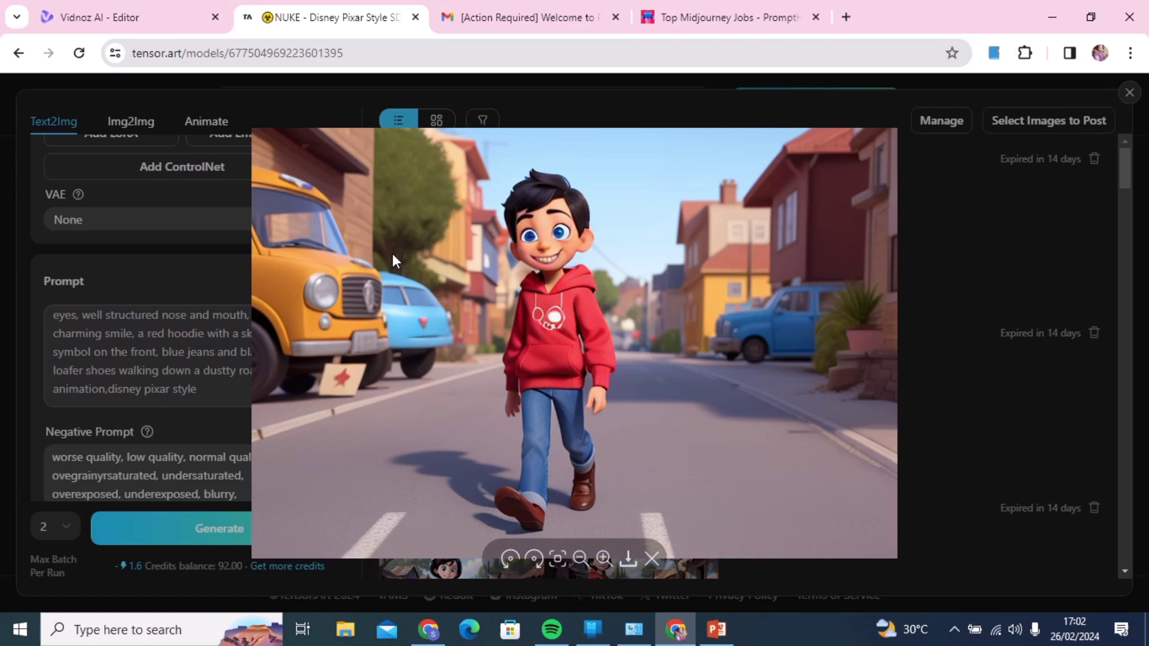
left_click(1005, 259)
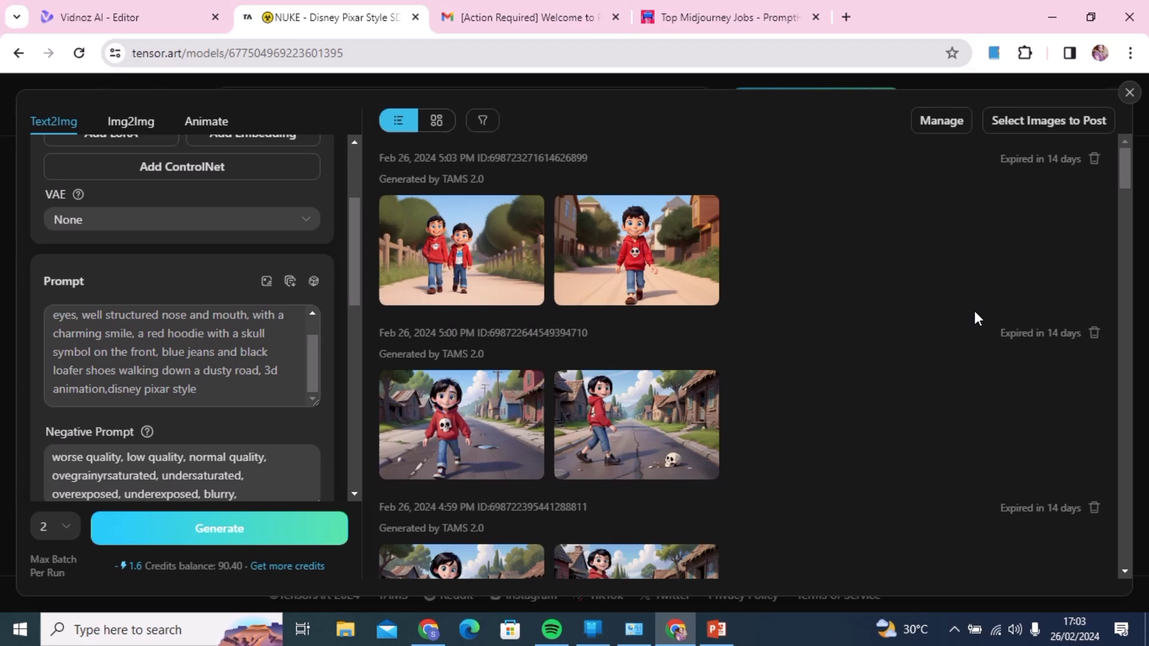
mouse_move(601, 252)
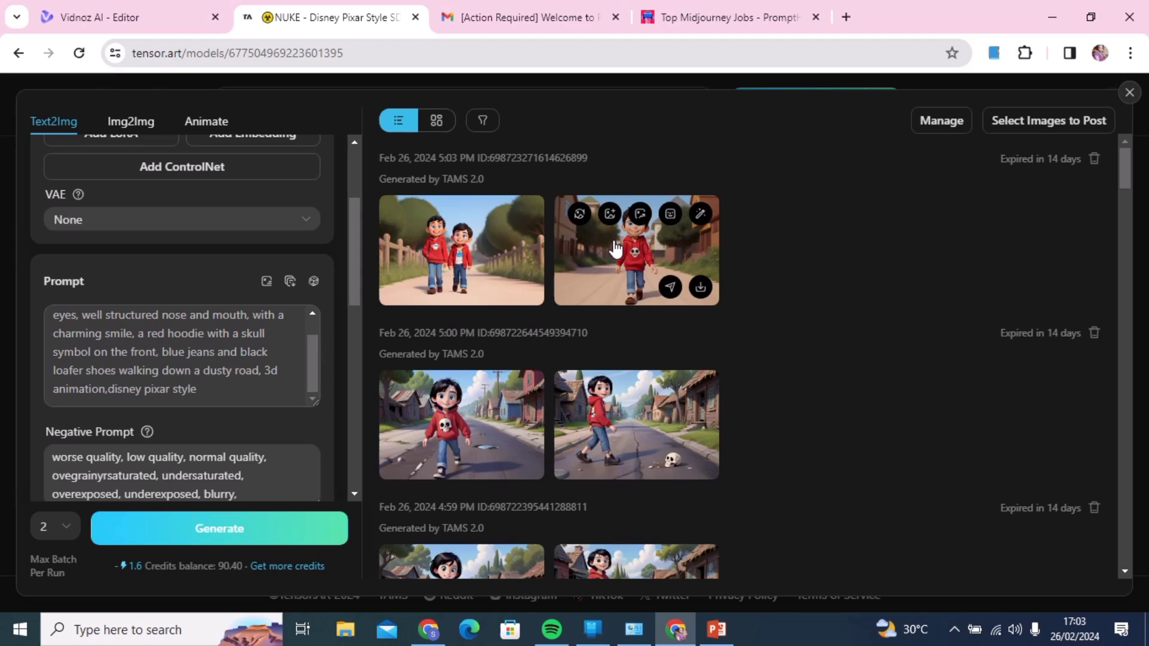
left_click(614, 246)
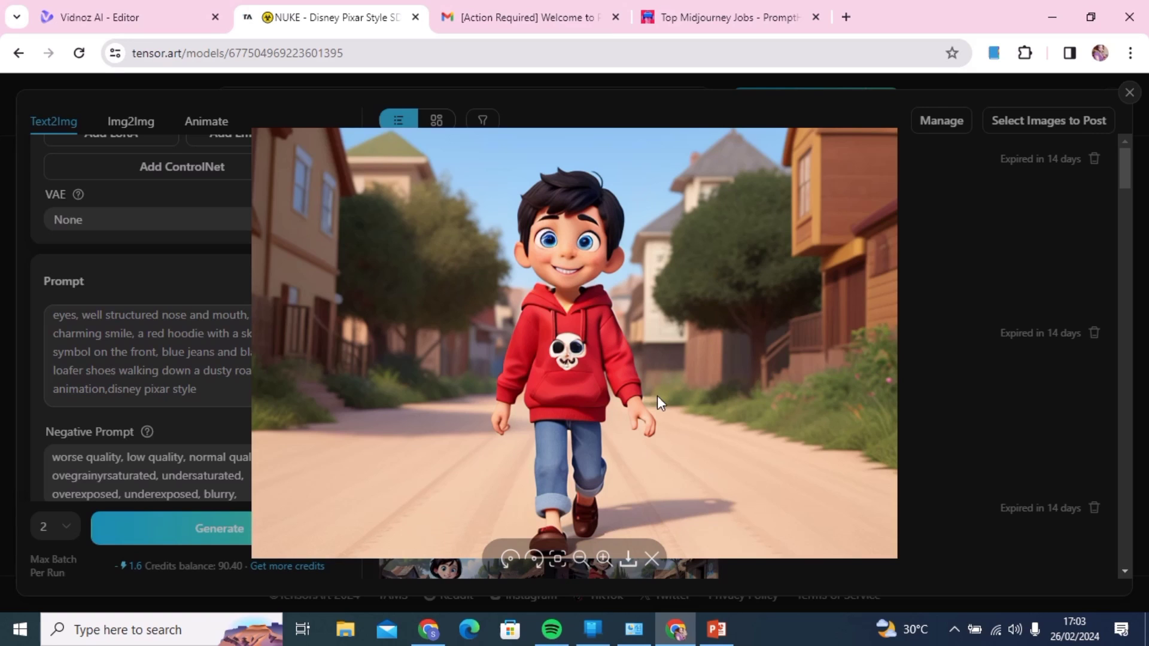
left_click(996, 270)
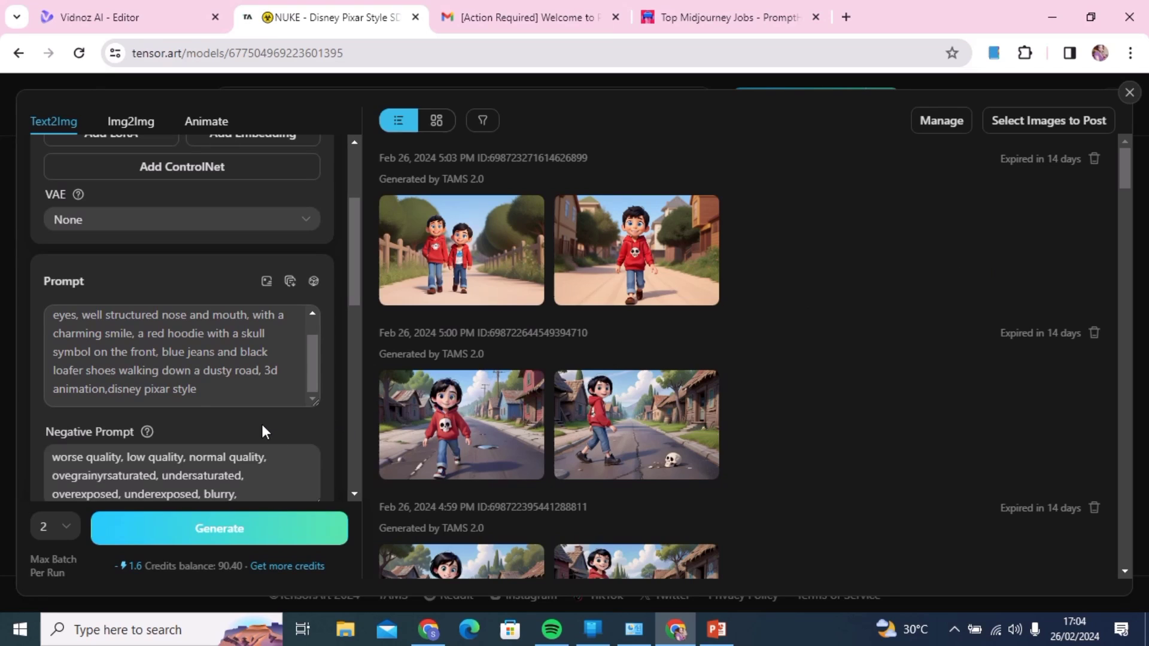
left_click(209, 402)
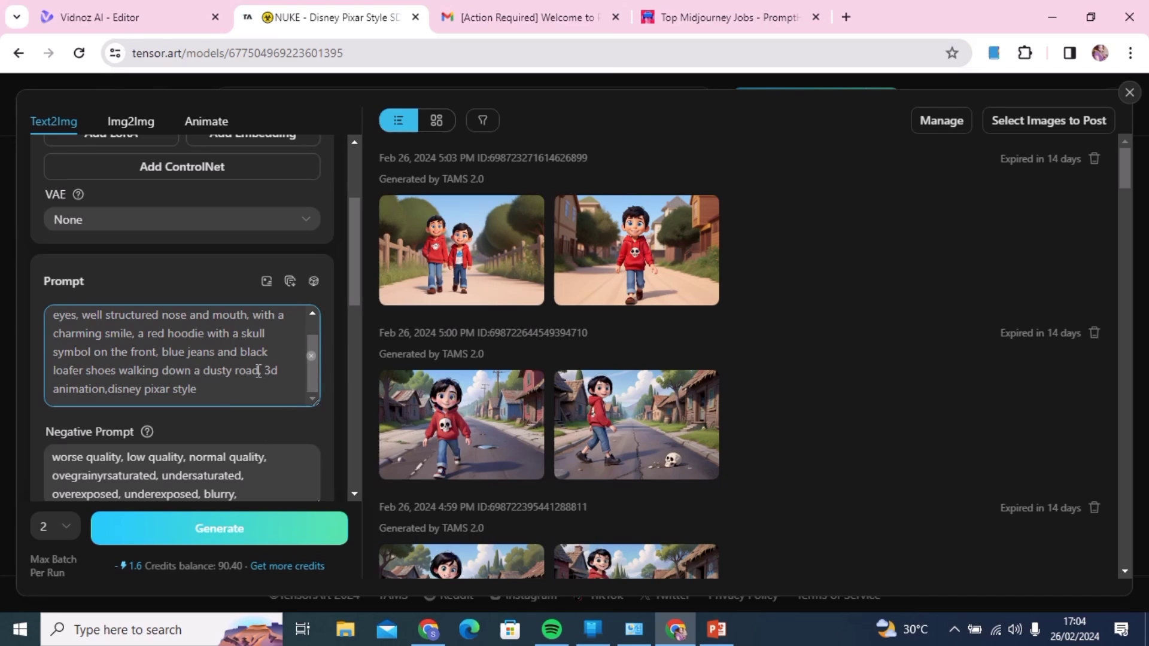
Trim the prompt's dusty-road phrase so the boy stands alone raising one hand.
left_click(258, 371)
key("BackSpace")
key("BackSpace")
key("BackSpace")
key("BackSpace")
key("BackSpace")
key("BackSpace")
key("BackSpace")
key("BackSpace")
key("BackSpace")
key("BackSpace")
key("BackSpace")
key("BackSpace")
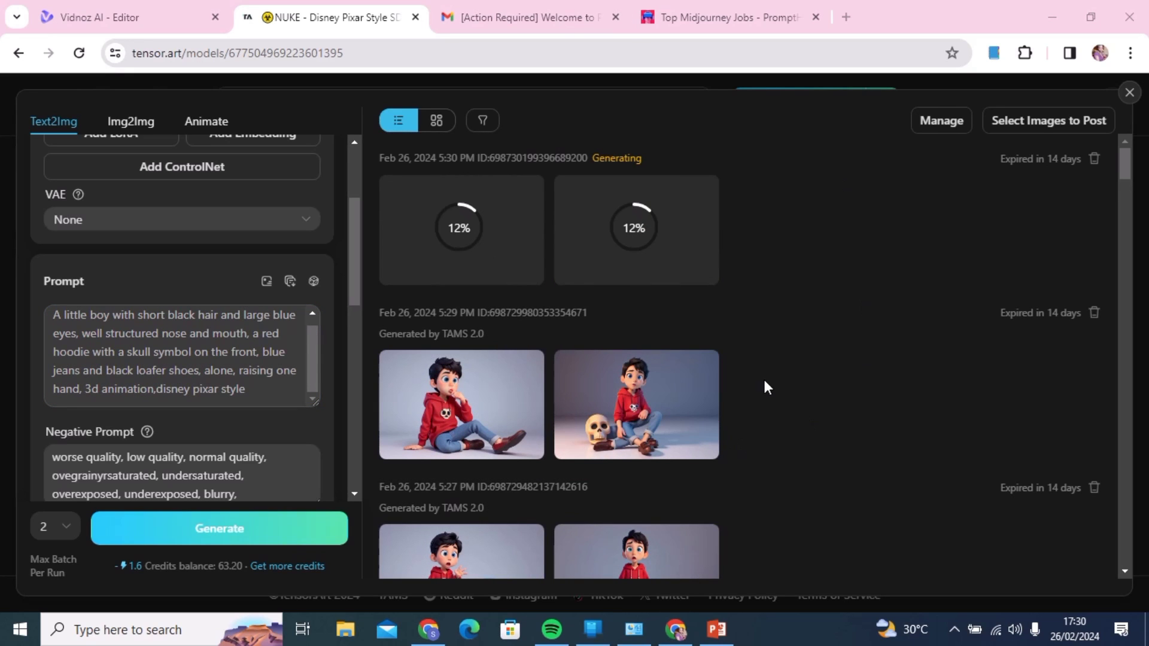
scroll(764, 381, "down", 5)
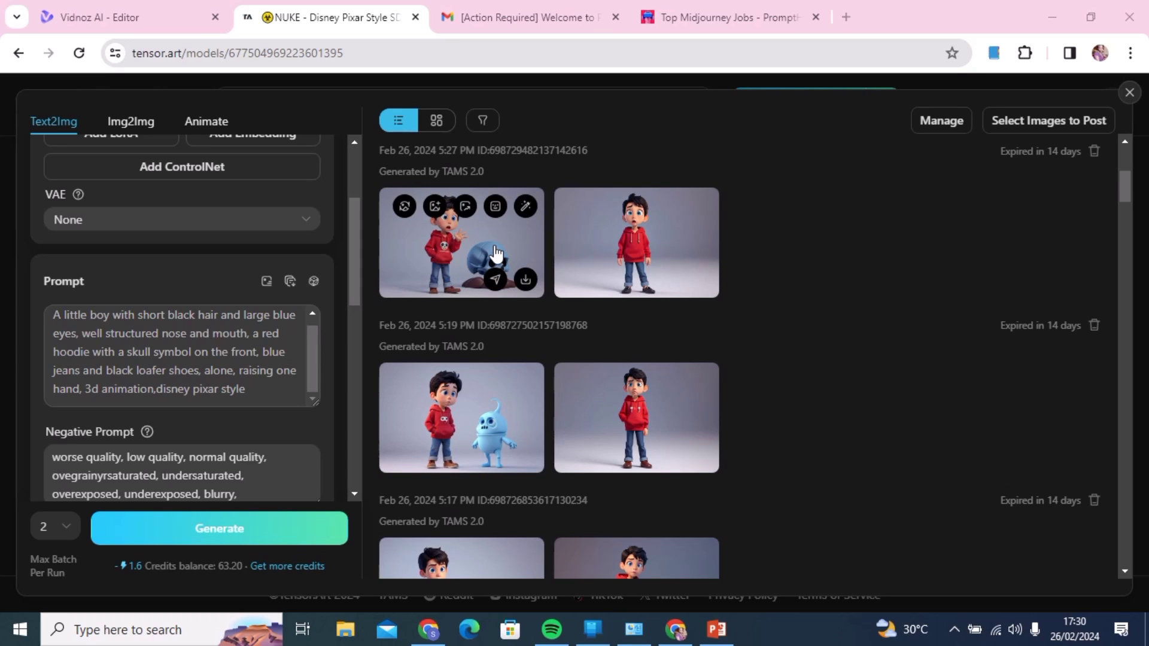
scroll(645, 301, "down", 2)
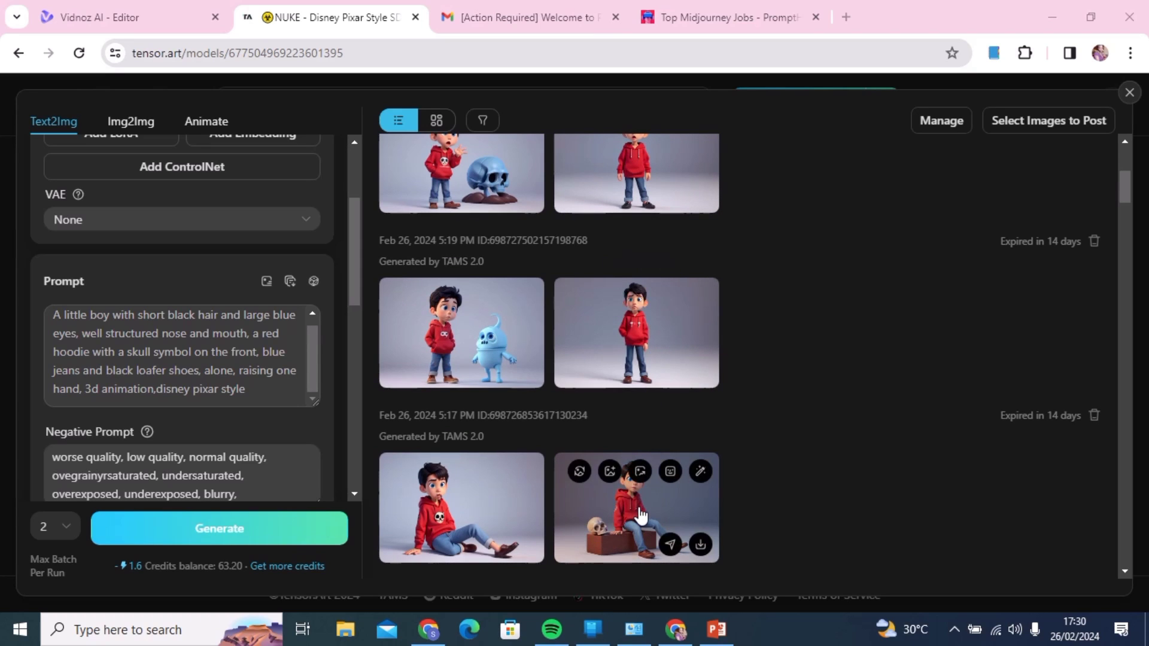
scroll(811, 364, "down", 5)
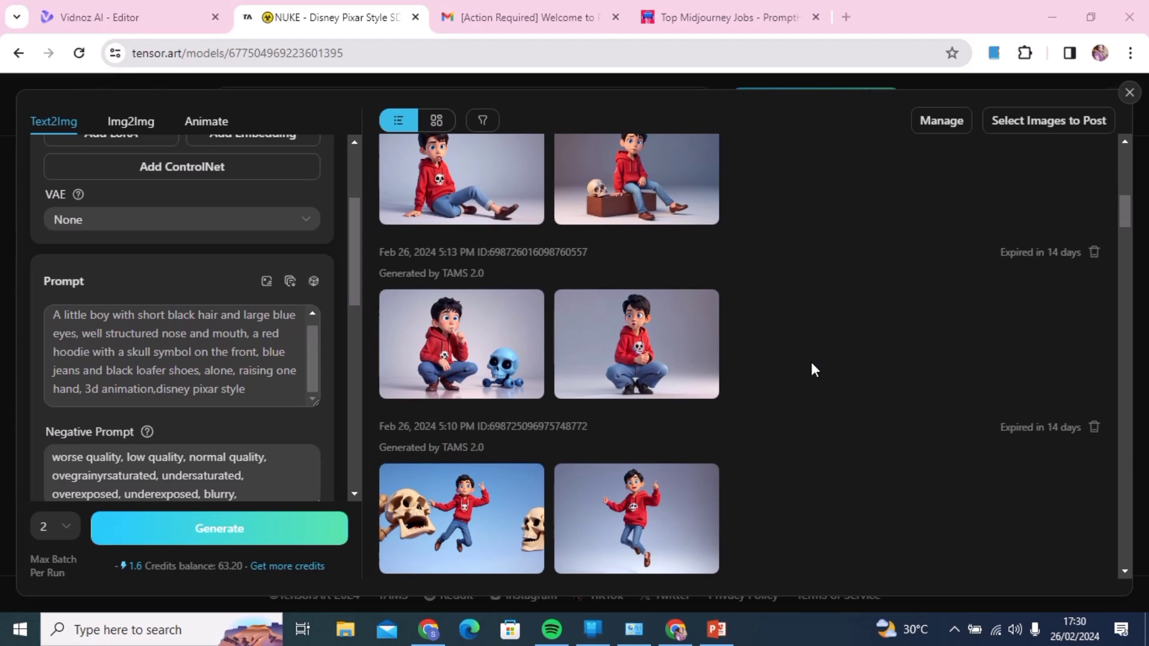
scroll(810, 362, "down", 4)
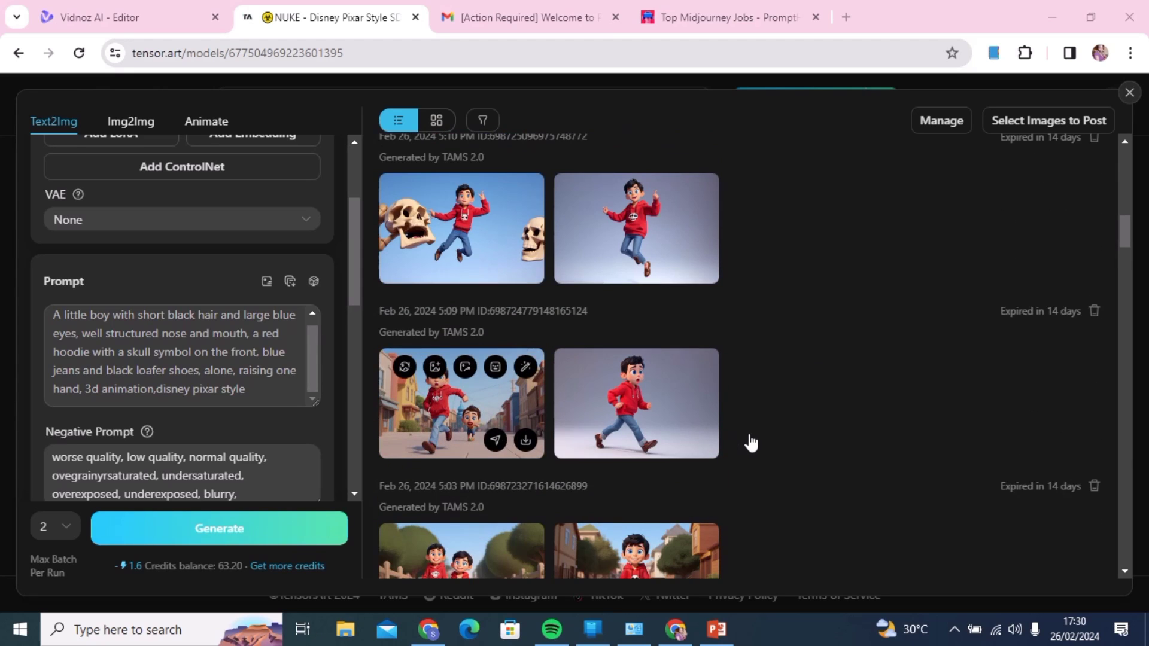
scroll(748, 441, "down", 6)
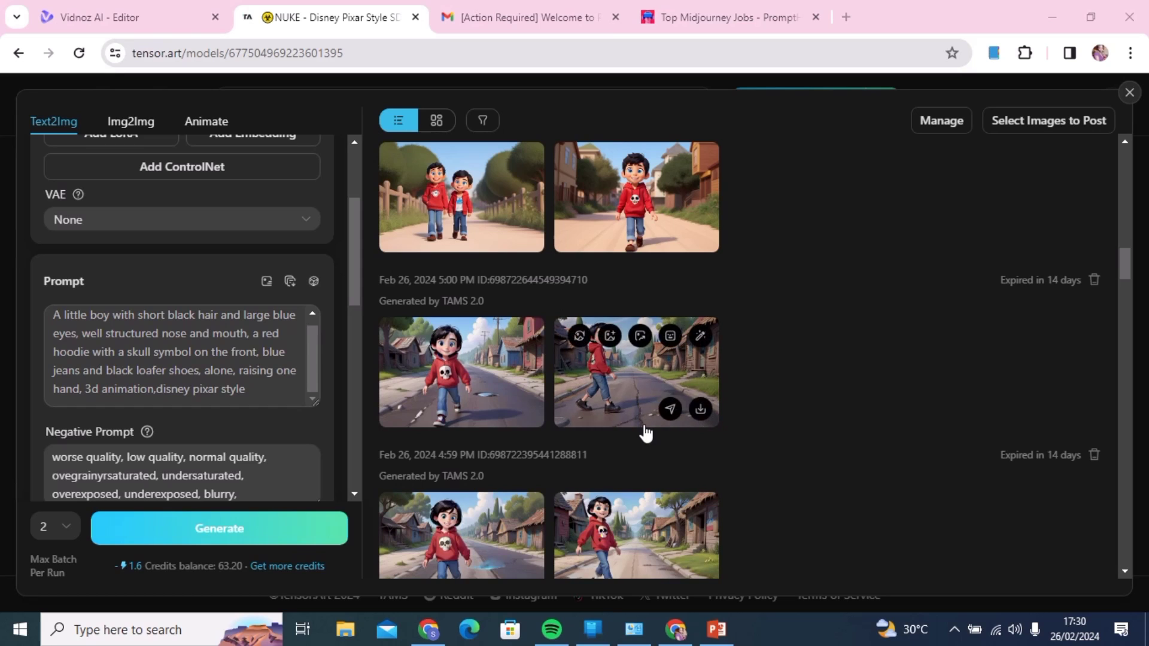
scroll(647, 432, "up", 5)
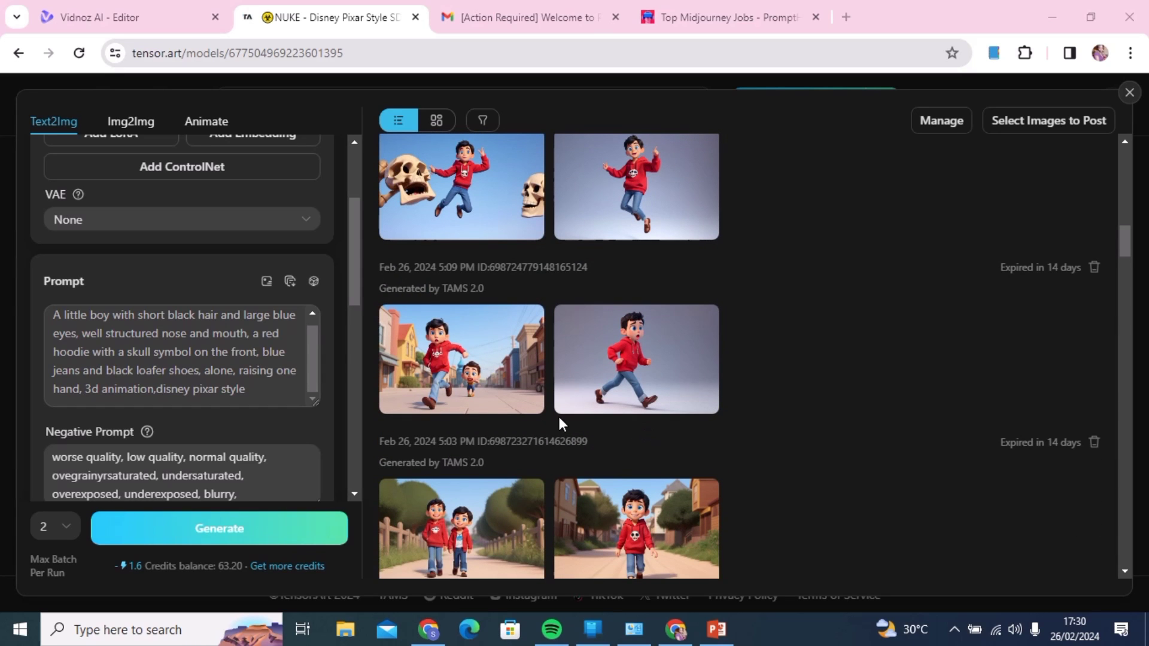
scroll(566, 404, "up", 1)
scroll(566, 402, "up", 8)
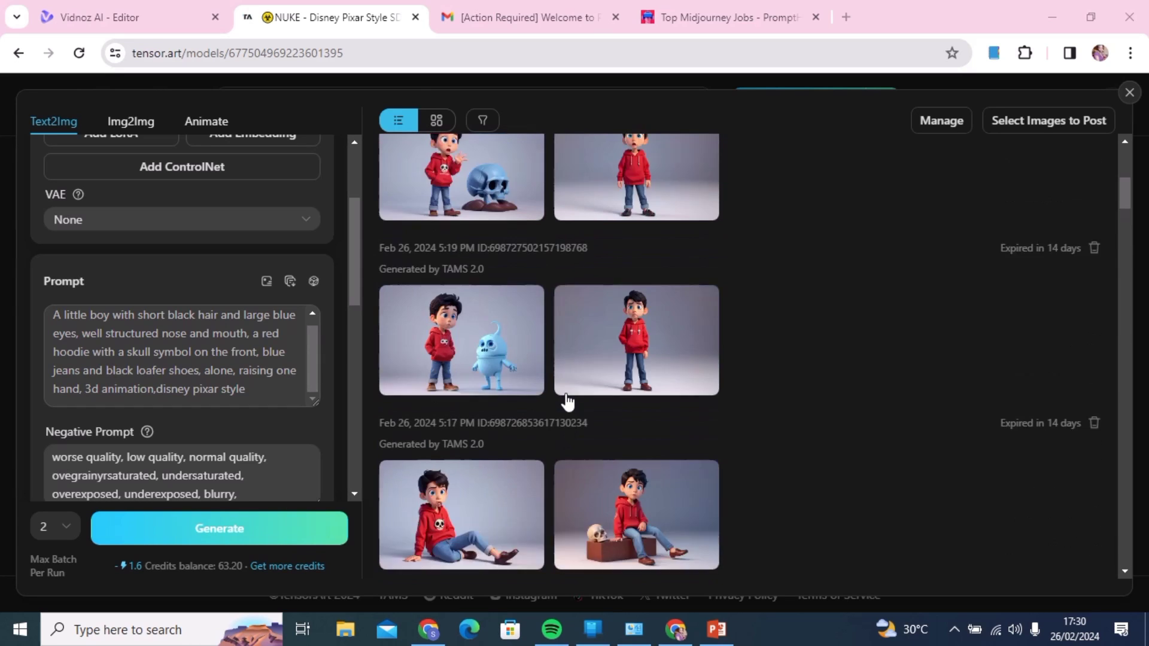
scroll(567, 402, "up", 4)
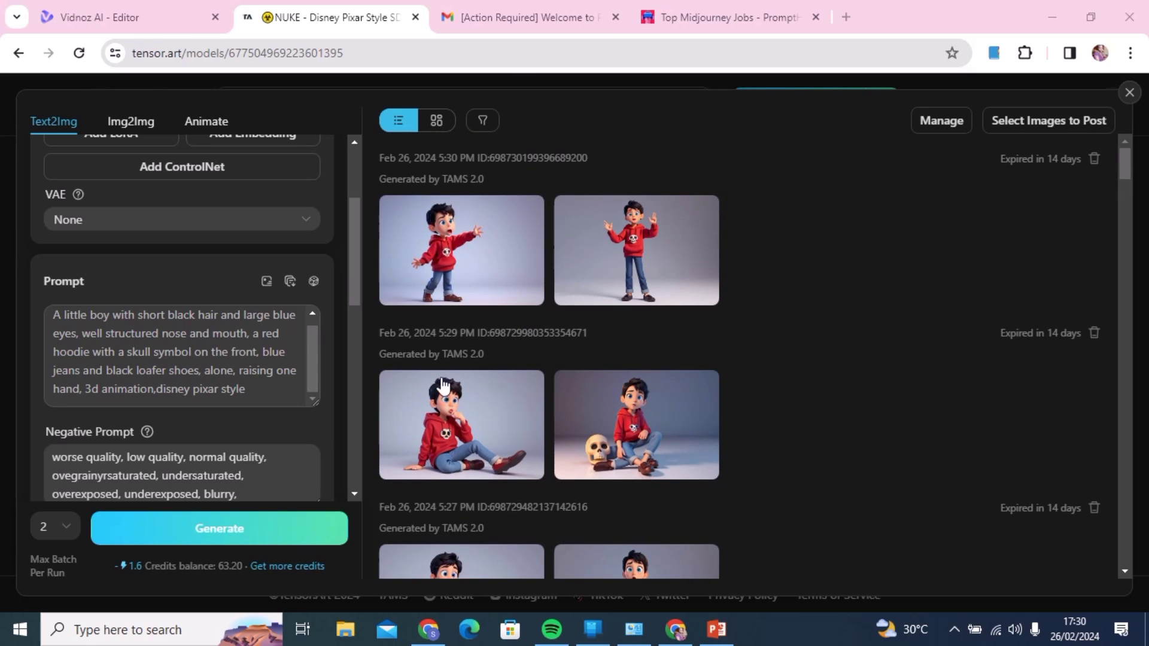
Preview the first 5:30 PM image of the boy raising one hand.
mouse_move(440, 263)
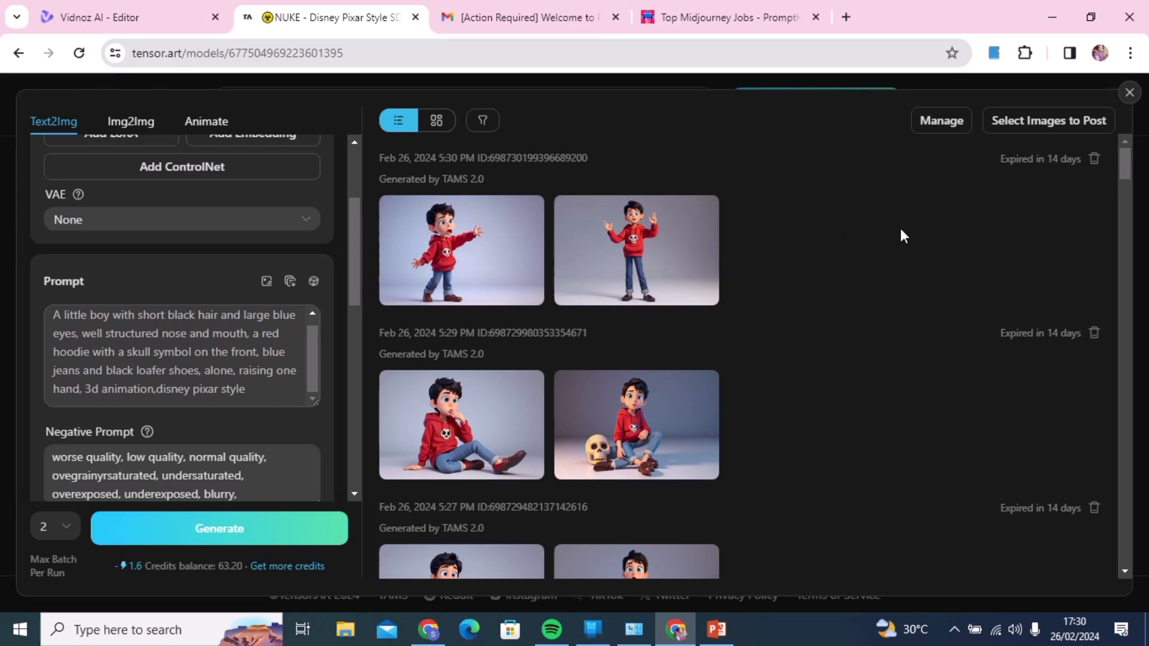
left_click(464, 257)
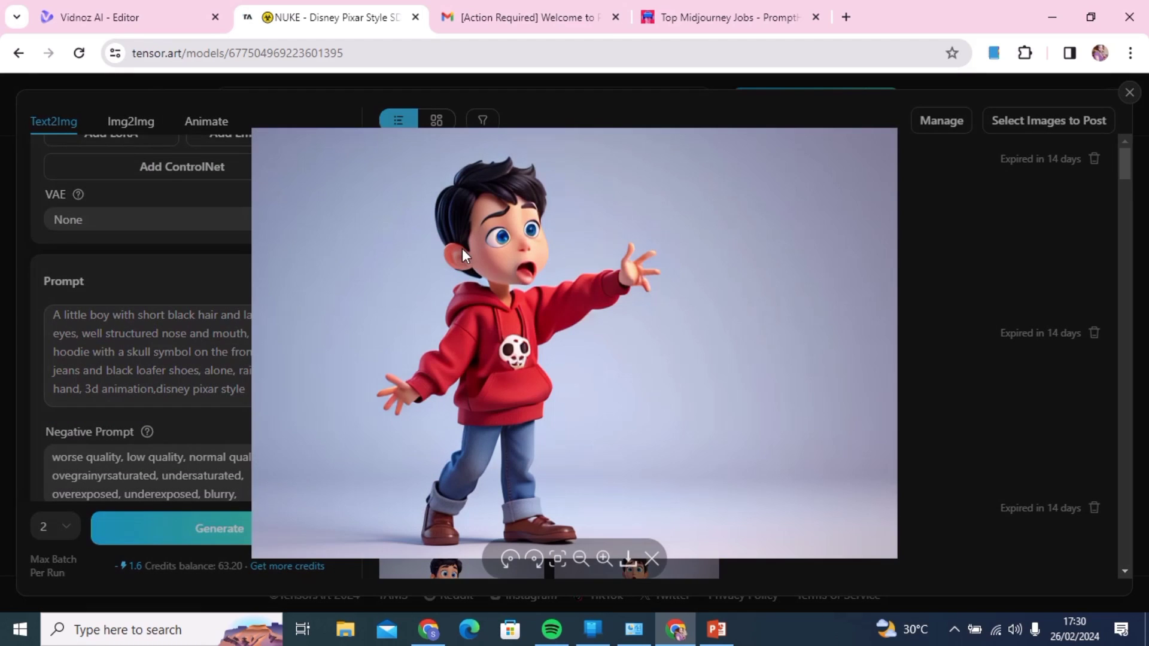
left_click(462, 249)
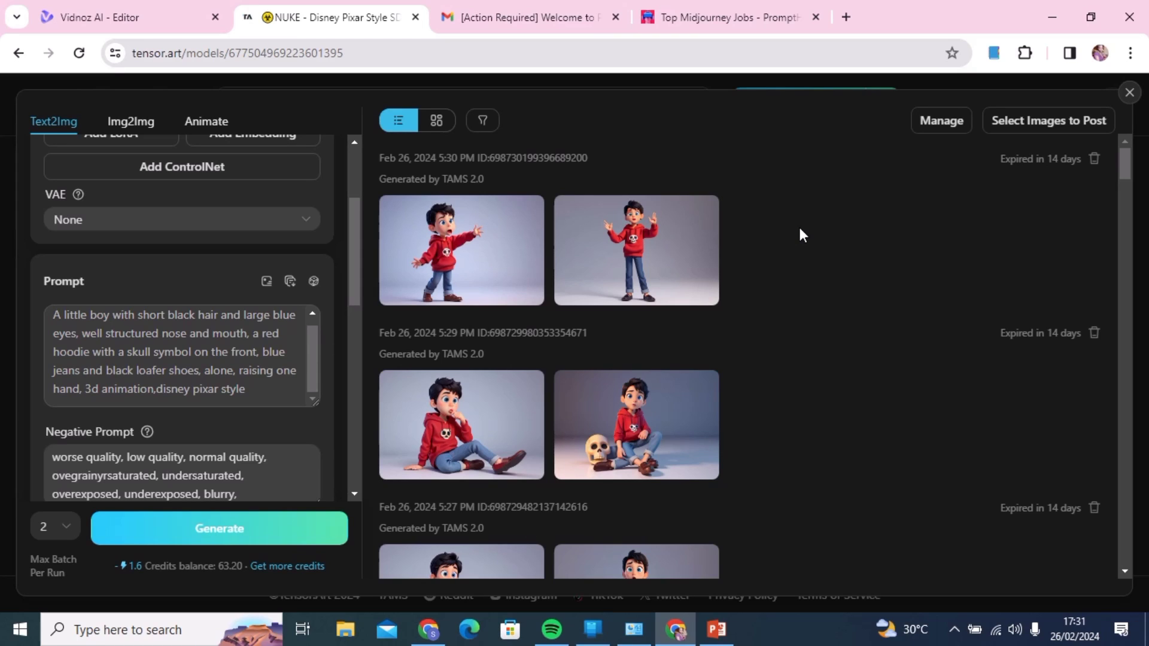
Replace 'raising one hand' with 'laughing' in the prompt and generate new images.
left_click(226, 374)
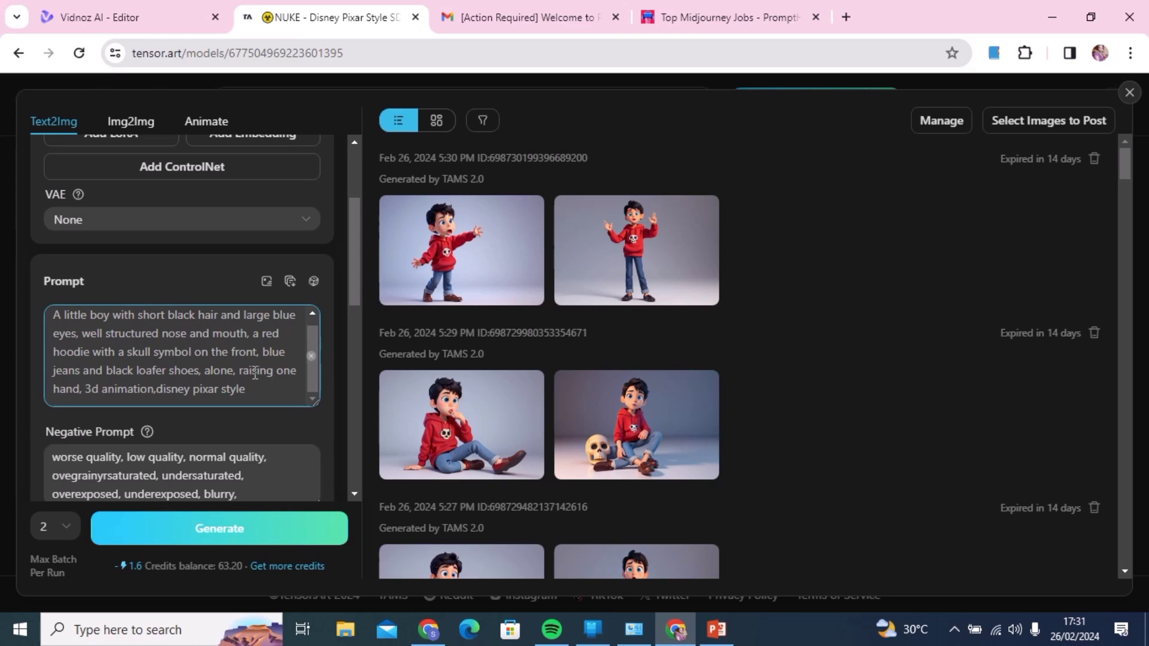
left_click(79, 388)
key("BackSpace")
key("BackSpace")
key("BackSpace")
key("BackSpace")
key("BackSpace")
key("BackSpace")
key("BackSpace")
key("BackSpace")
key("BackSpace")
key("BackSpace")
key("BackSpace")
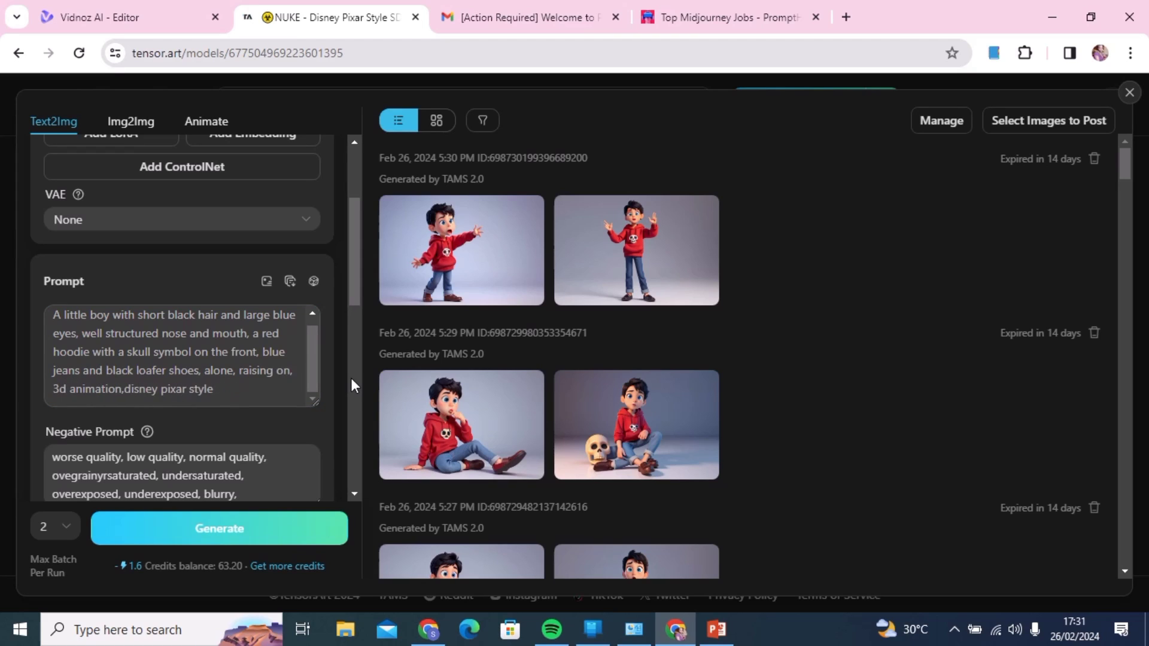
key("BackSpace")
key("BackSpace")
key("BackSpace")
key("BackSpace")
key("BackSpace")
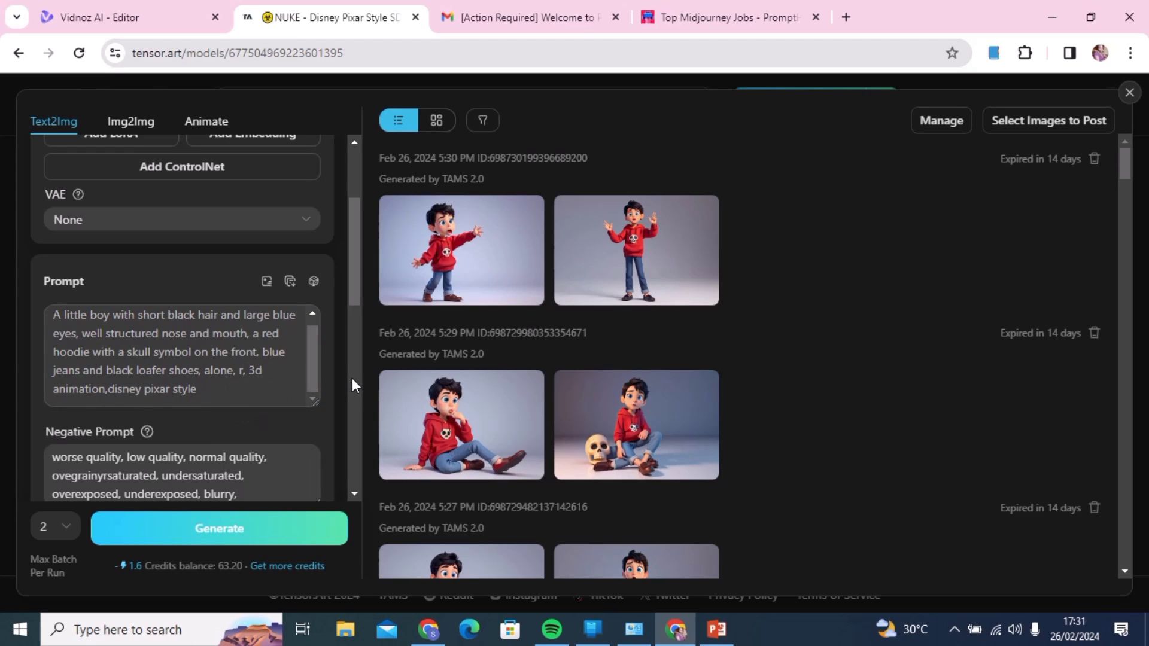
type("lauh")
key("BackSpace")
type("ghin")
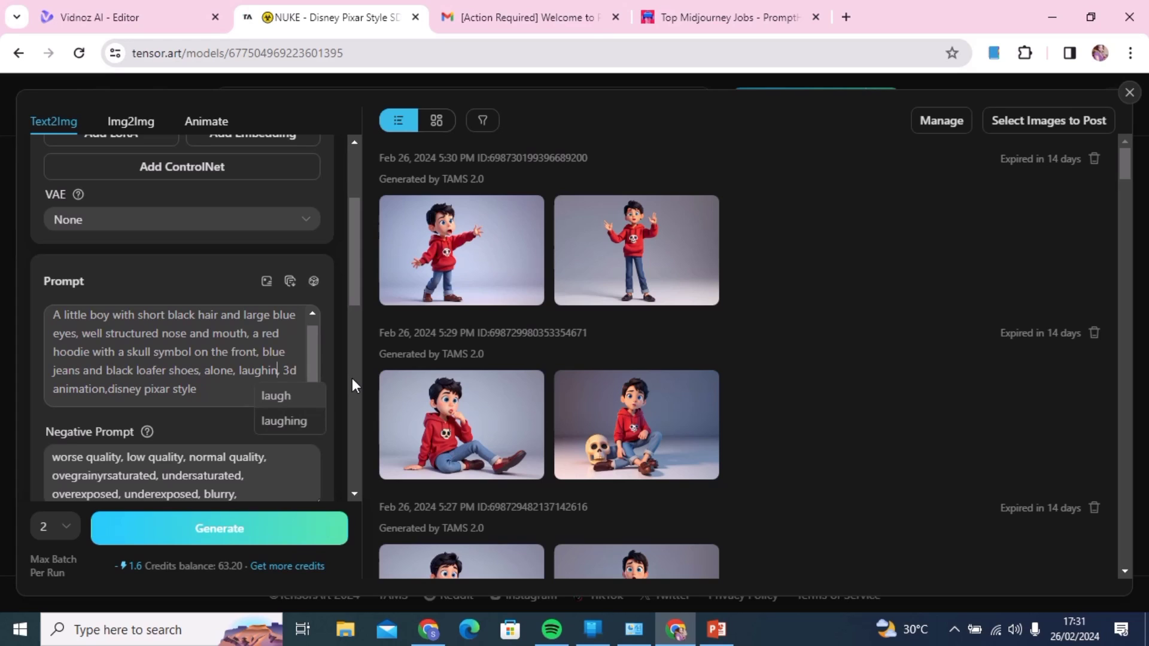
type("g")
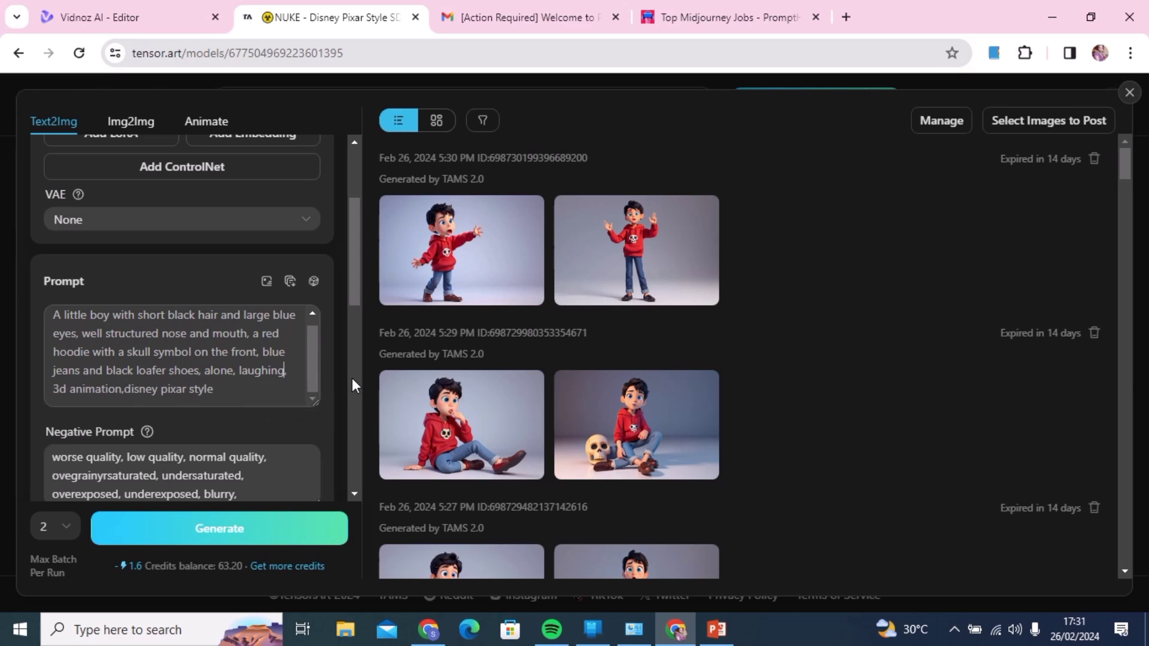
left_click(249, 529)
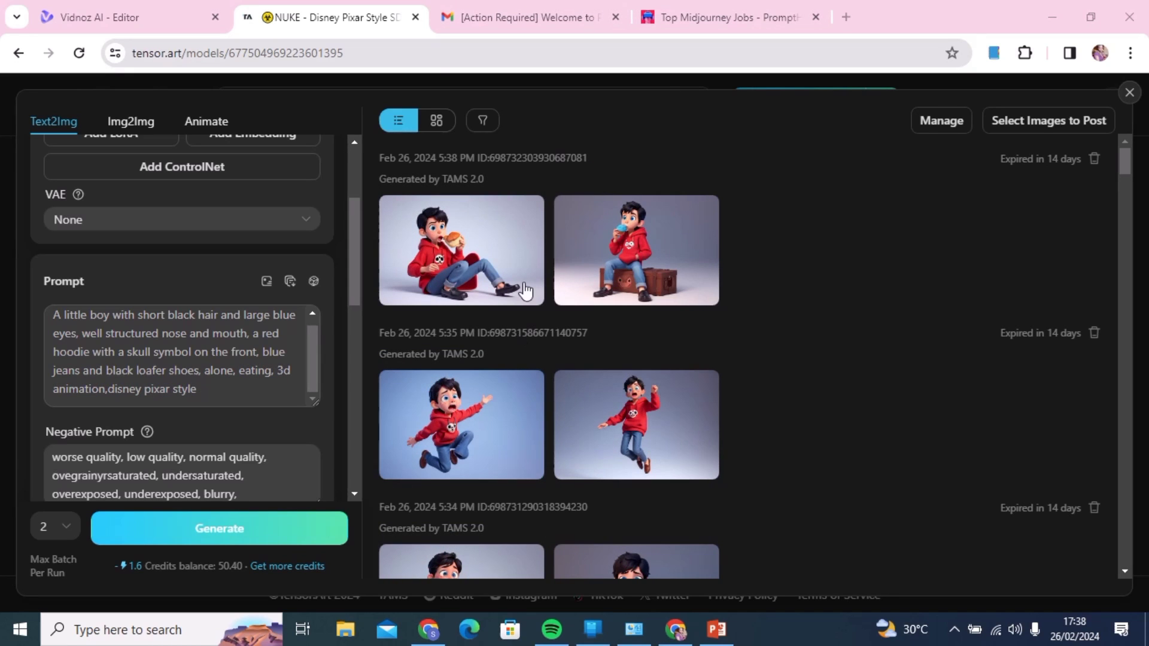
Preview both 5:38 PM images of the boy eating at full size.
mouse_move(523, 287)
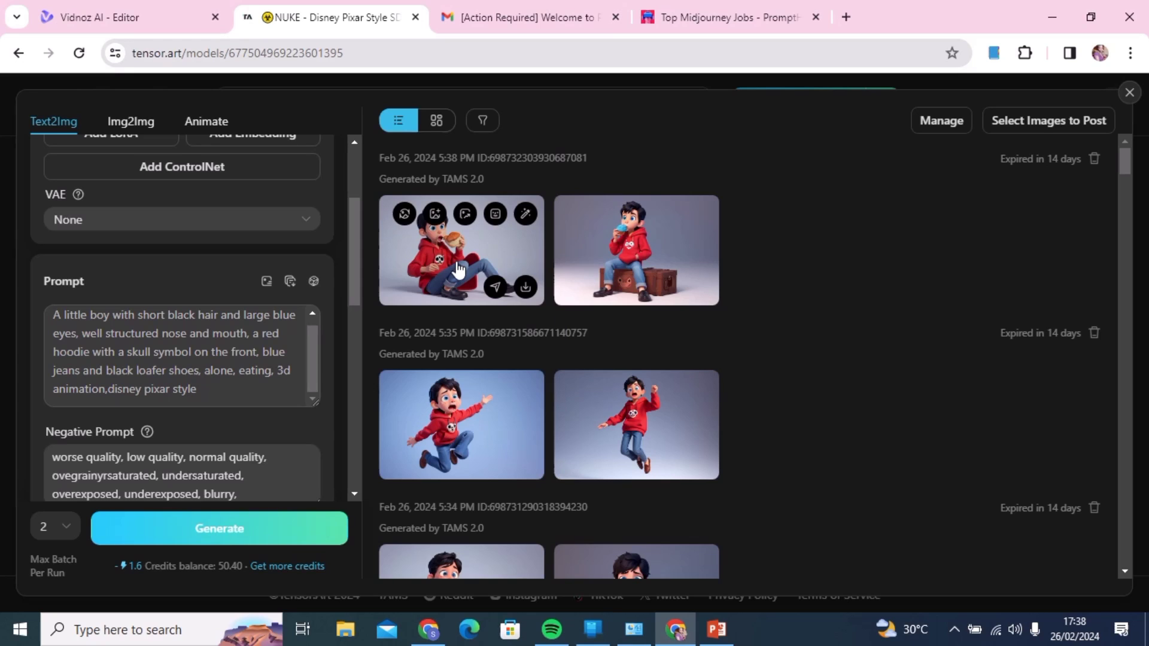
left_click(523, 287)
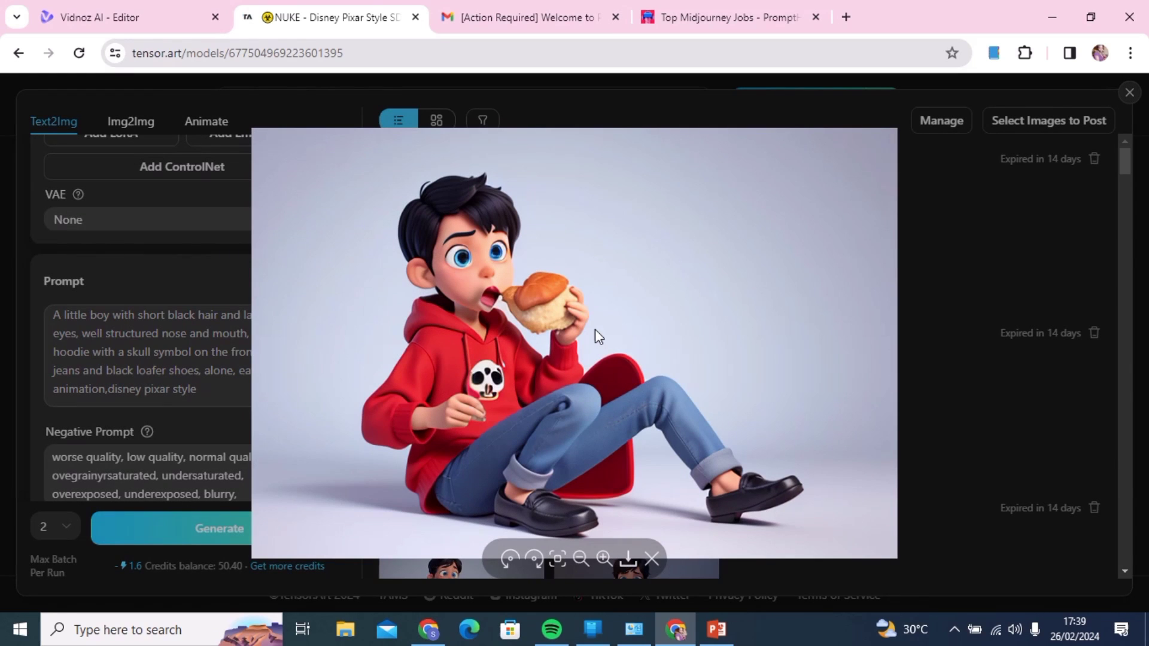
left_click(984, 290)
mouse_move(598, 250)
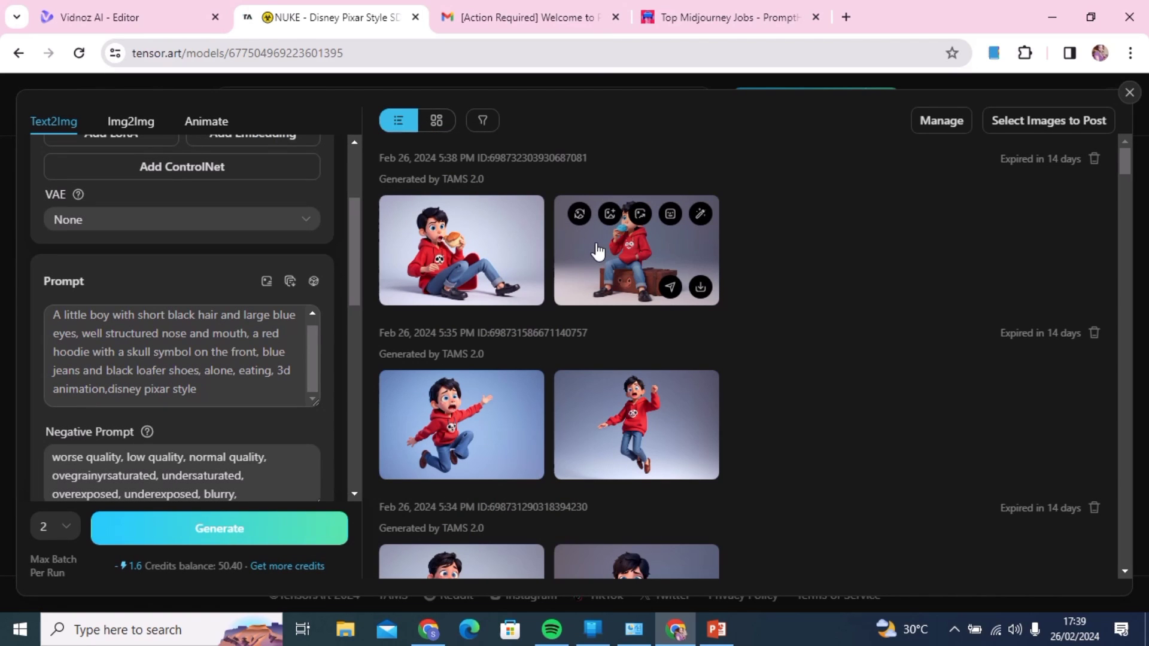
left_click(616, 270)
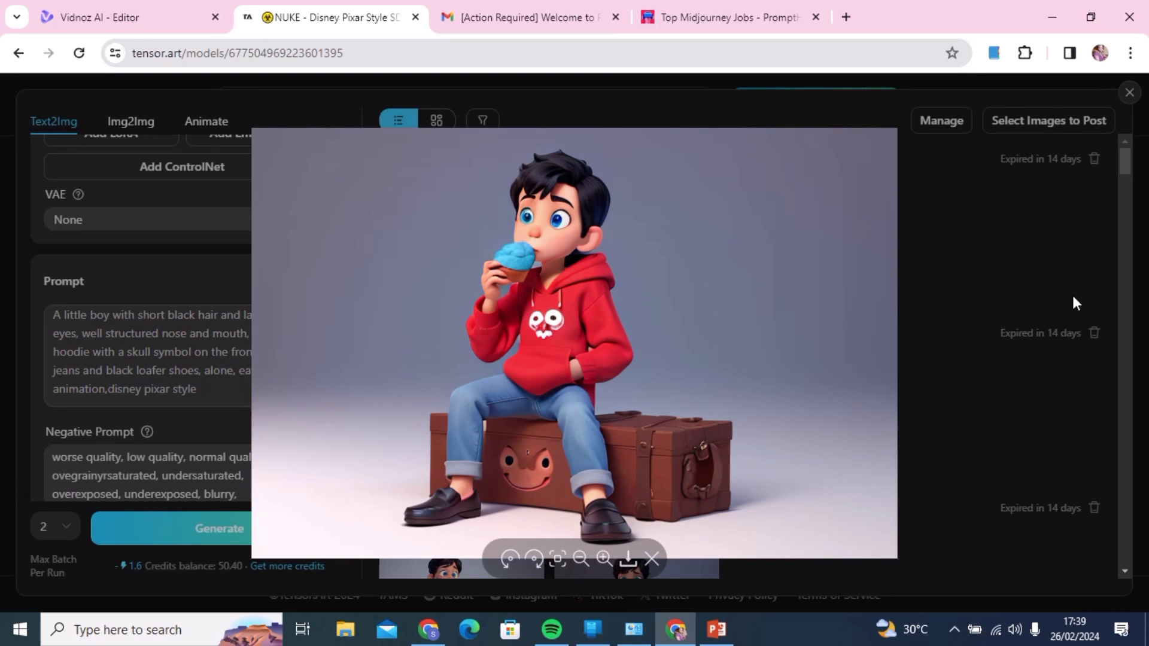
left_click(979, 287)
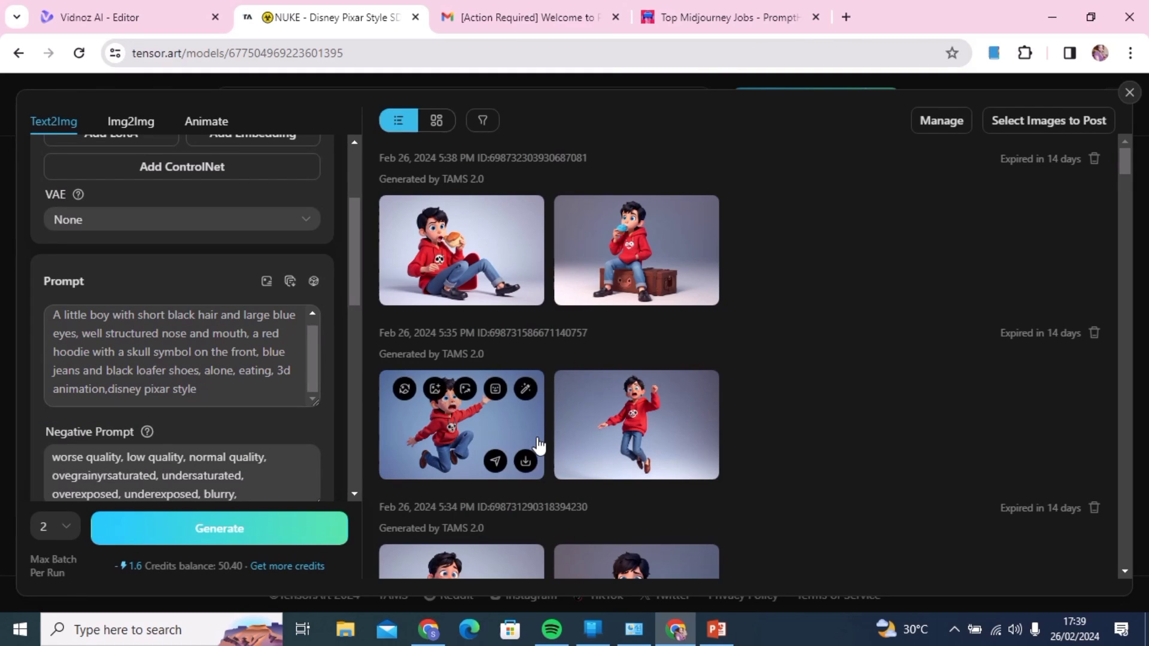
Preview the 5:35 PM jumping and 5:34 PM kneeling images enlarged.
scroll(539, 447, "down", 3)
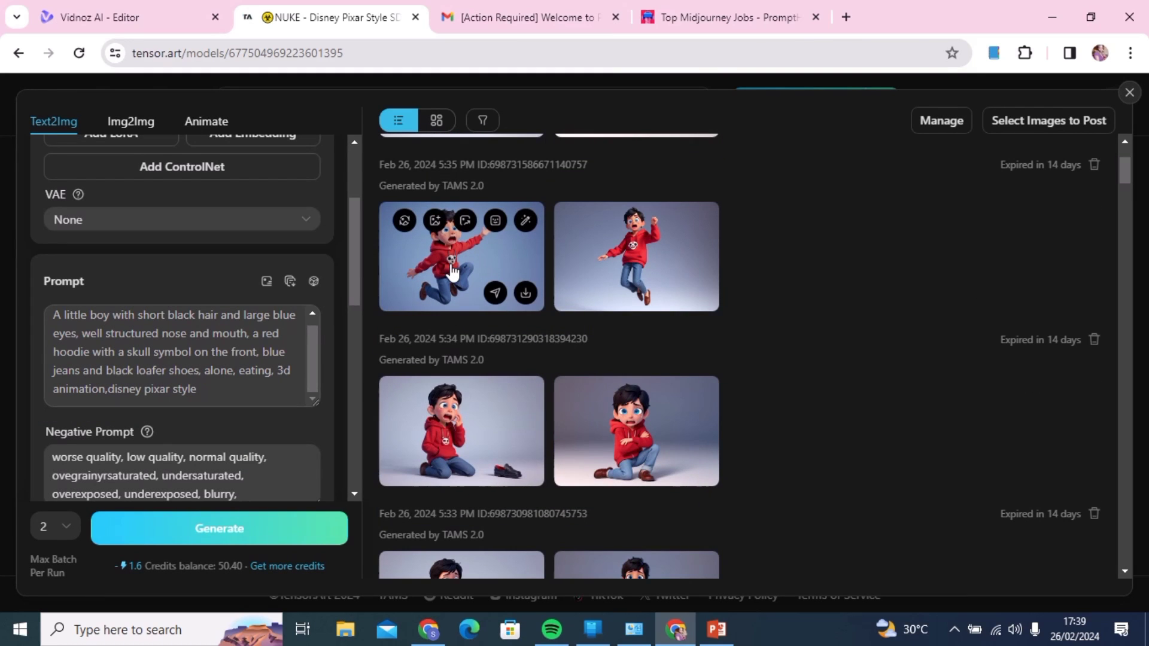
left_click(451, 270)
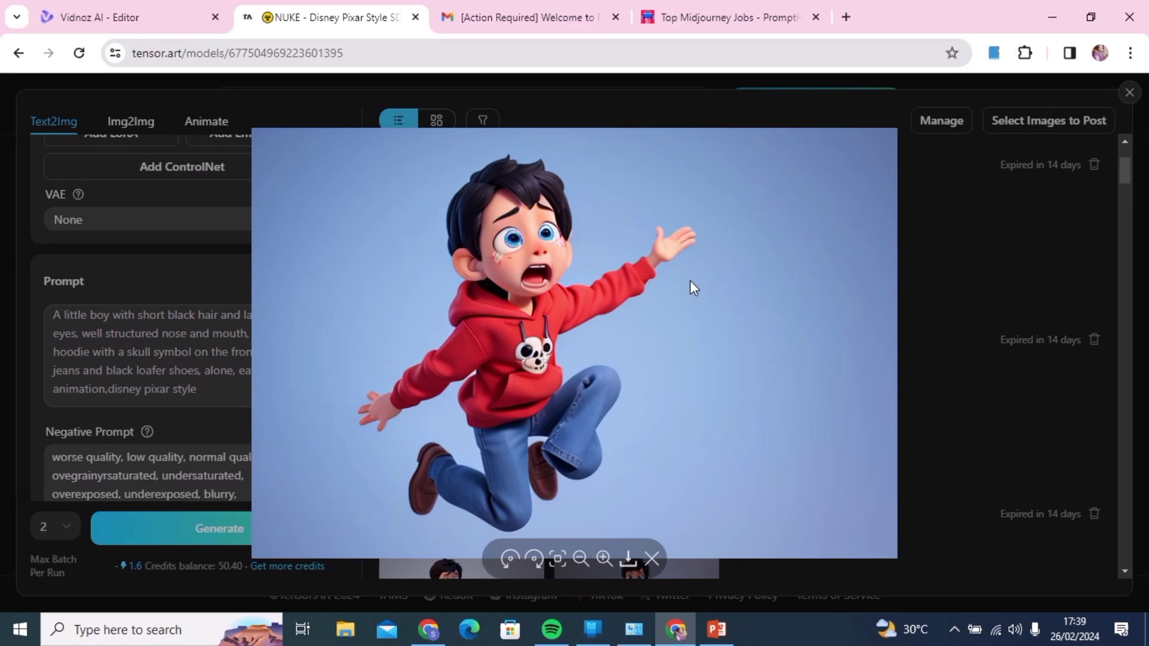
left_click(949, 353)
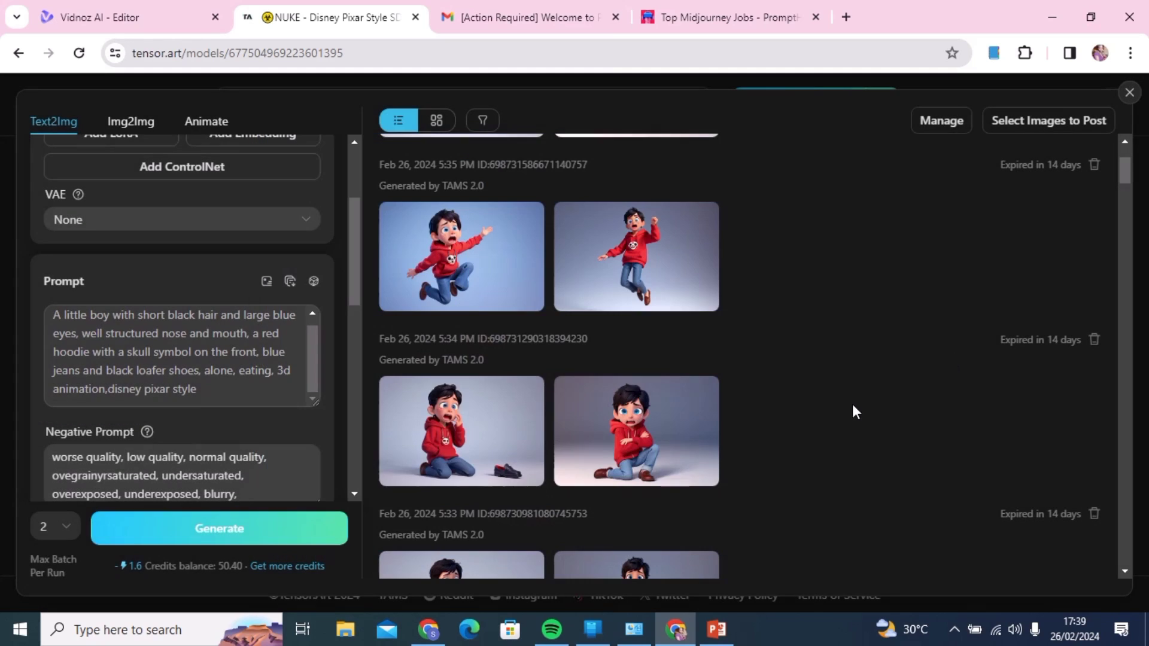
left_click(613, 442)
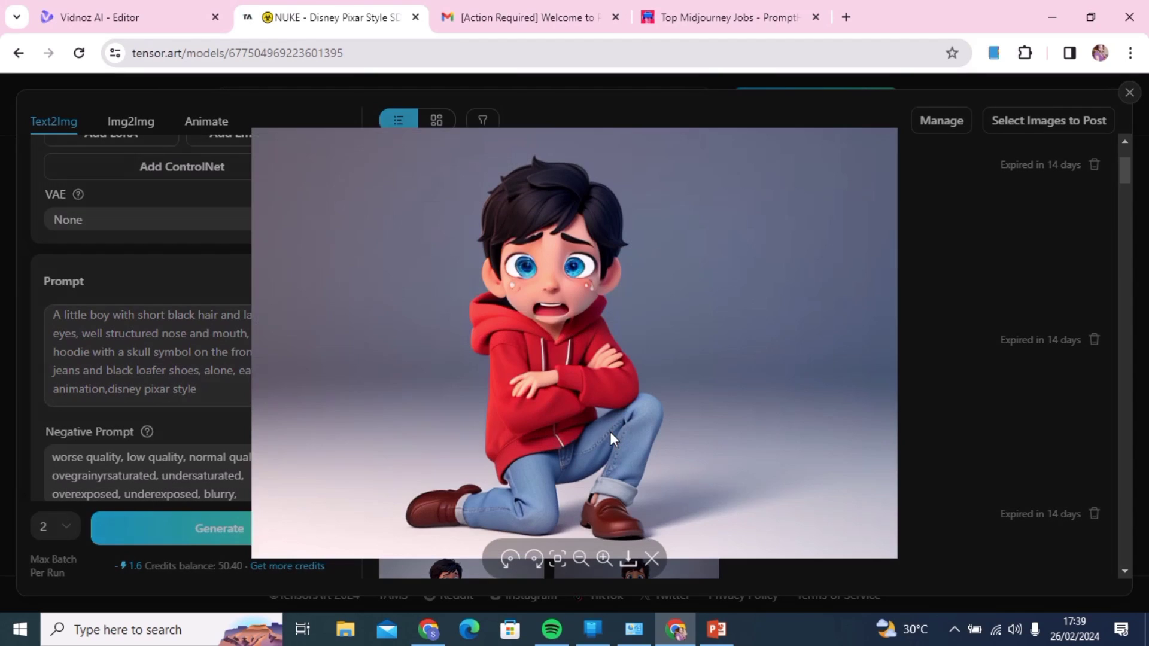
left_click(982, 410)
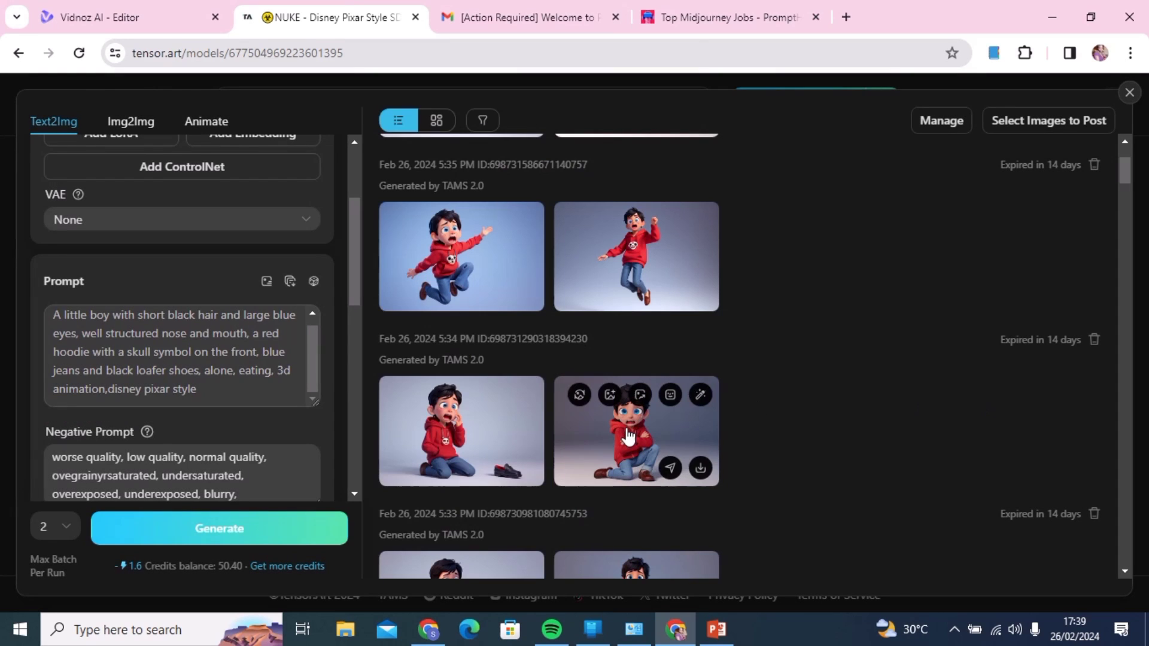
Preview the 5:32 PM thumbs-up and 5:30 PM images enlarged.
scroll(632, 437, "down", 3)
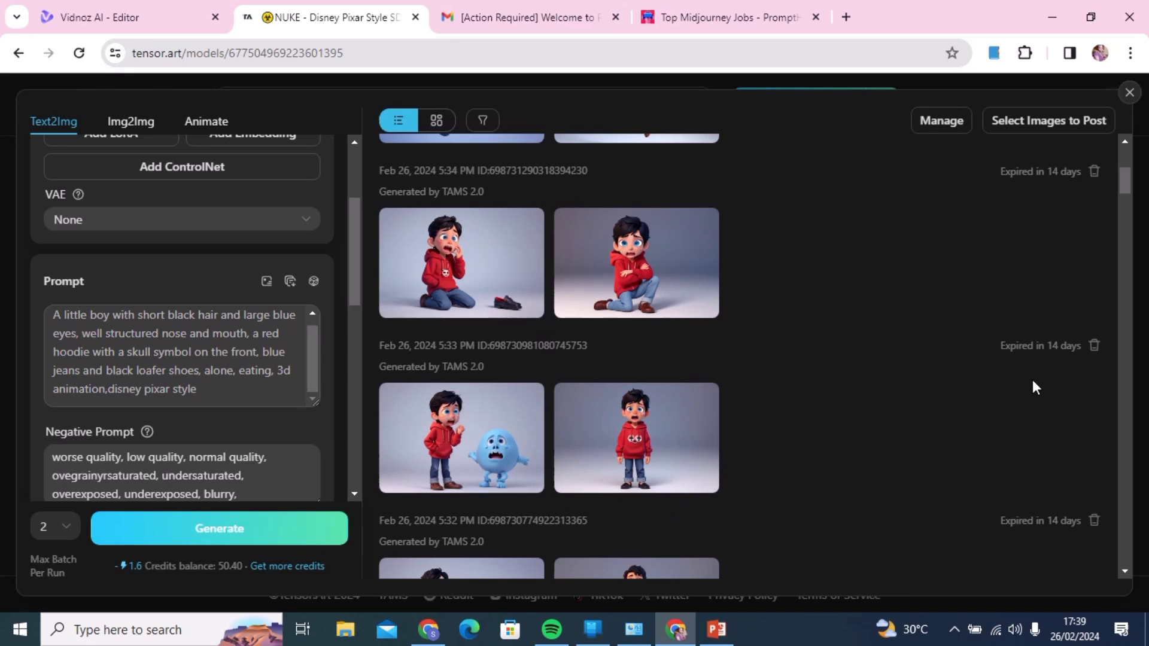
scroll(1032, 379, "down", 3)
mouse_move(440, 463)
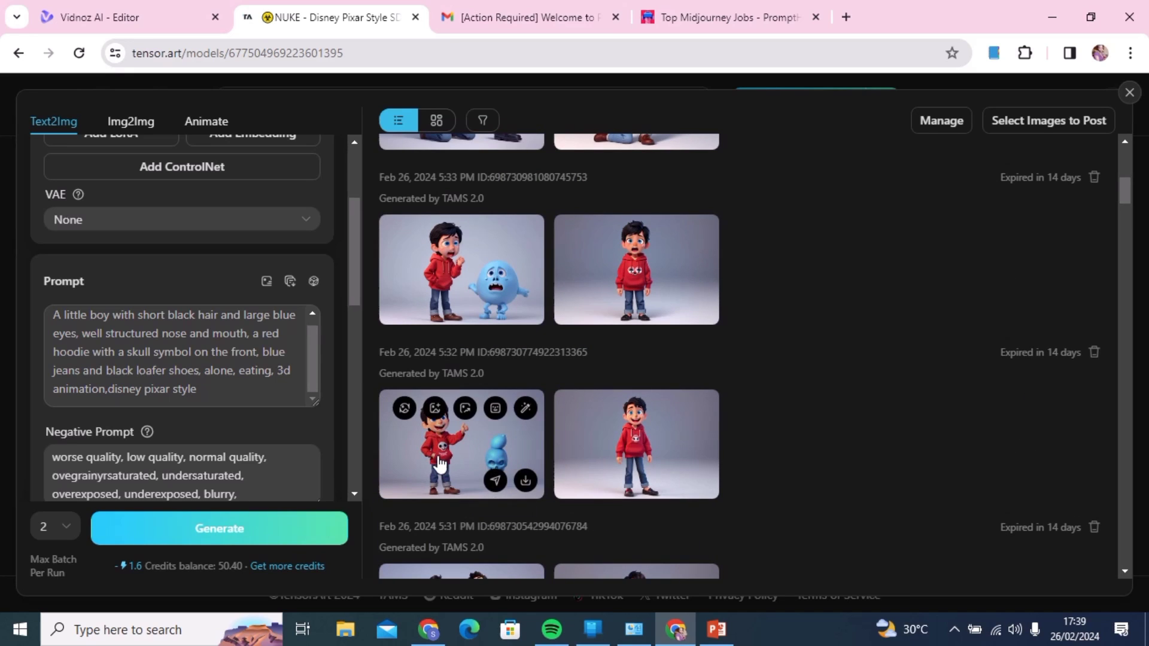
left_click(527, 489)
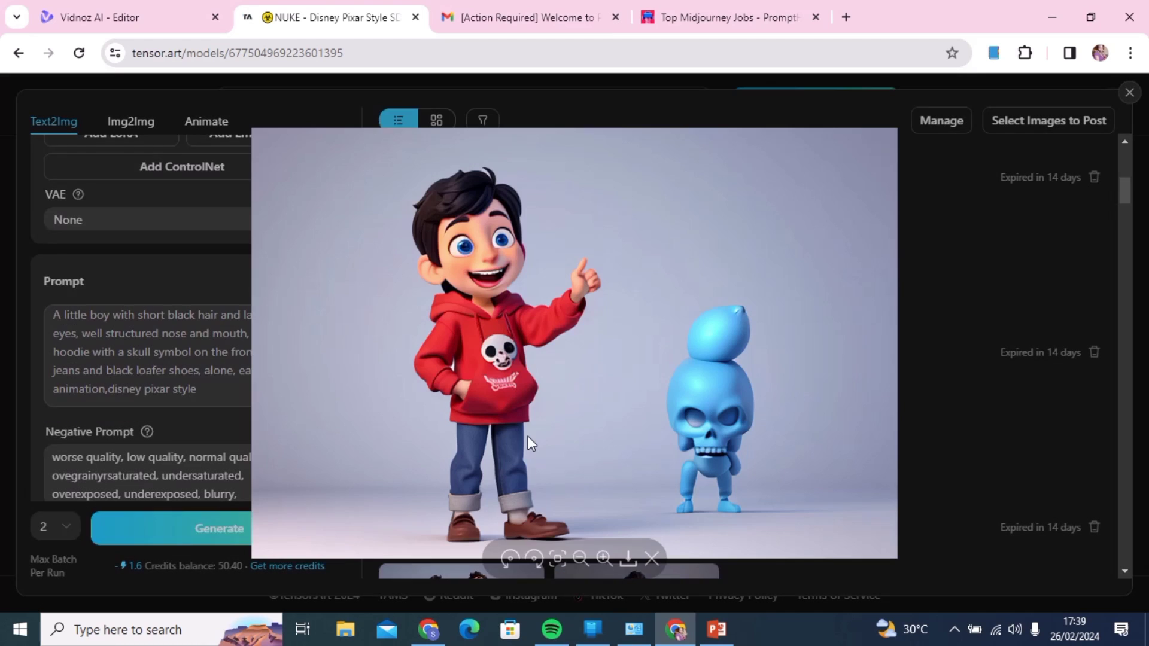
left_click(956, 321)
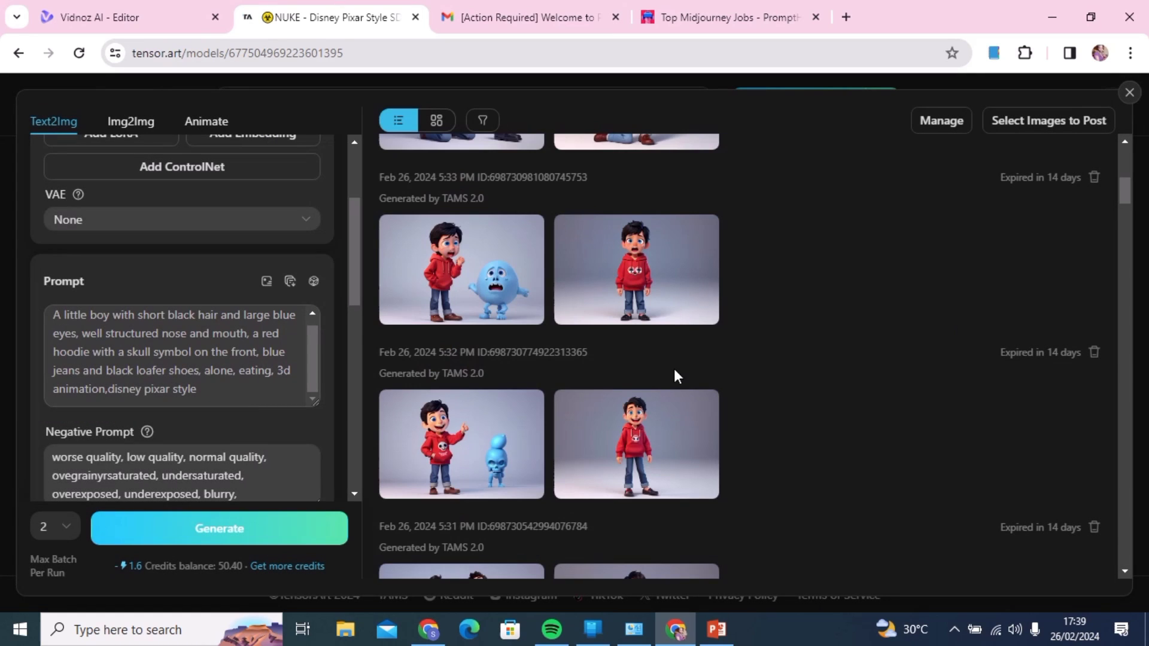
scroll(674, 370, "down", 4)
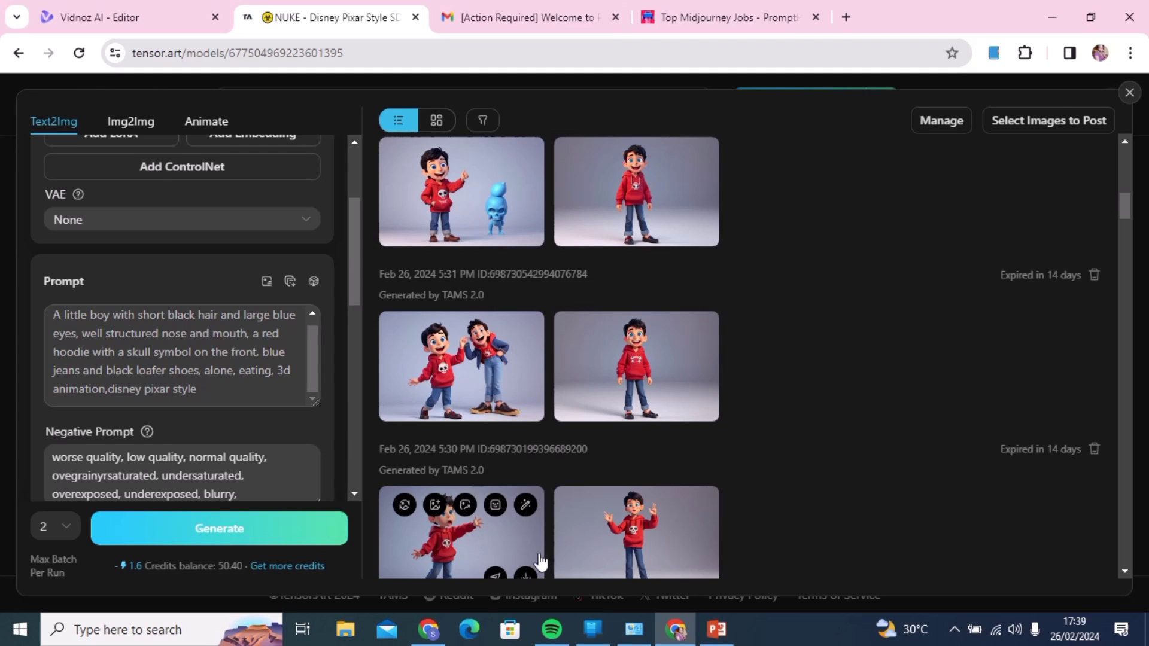
left_click(482, 549)
left_click(1007, 351)
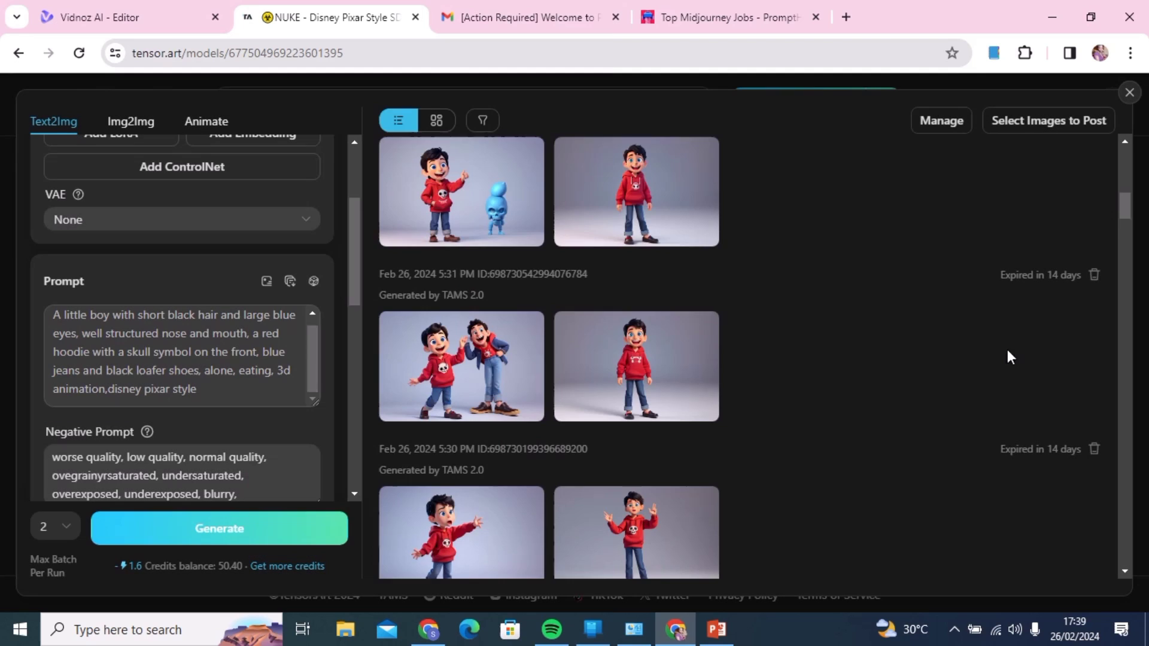
Preview the 5:29 PM sitting and 5:19 PM images enlarged.
scroll(590, 354, "down", 2)
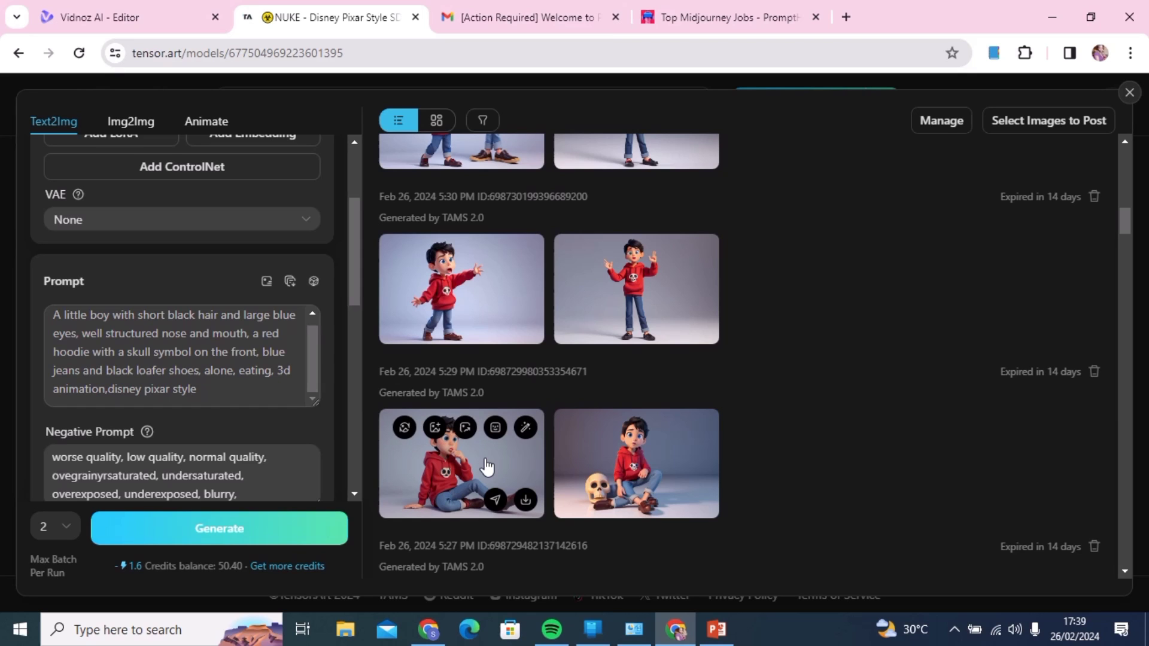
left_click(400, 481)
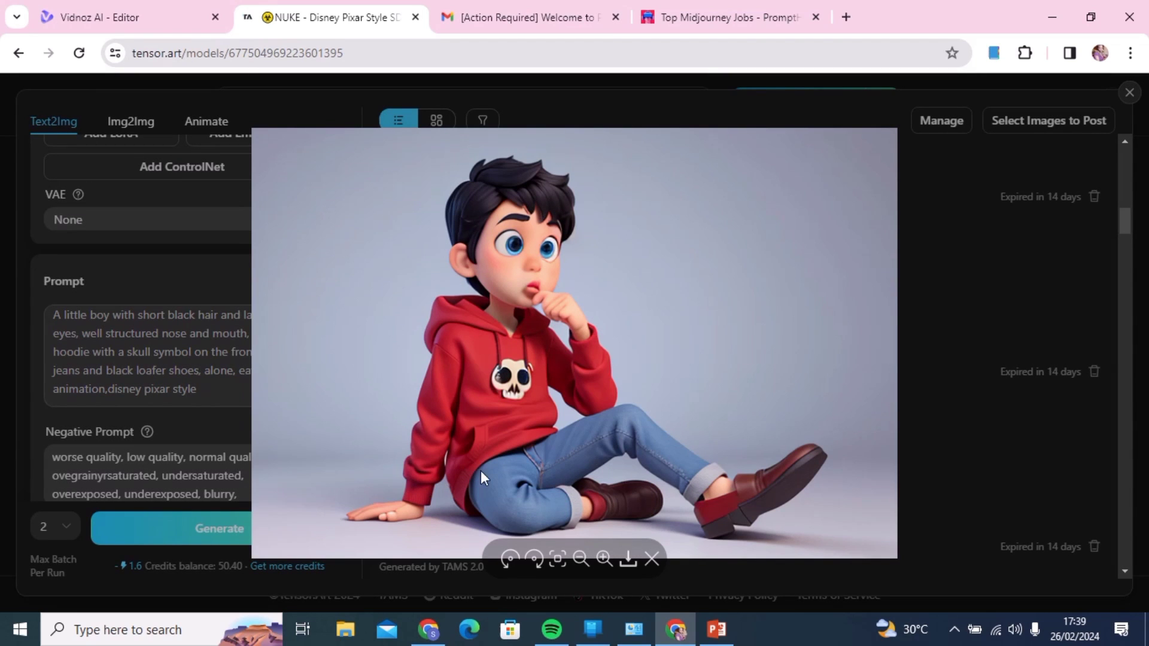
left_click(970, 310)
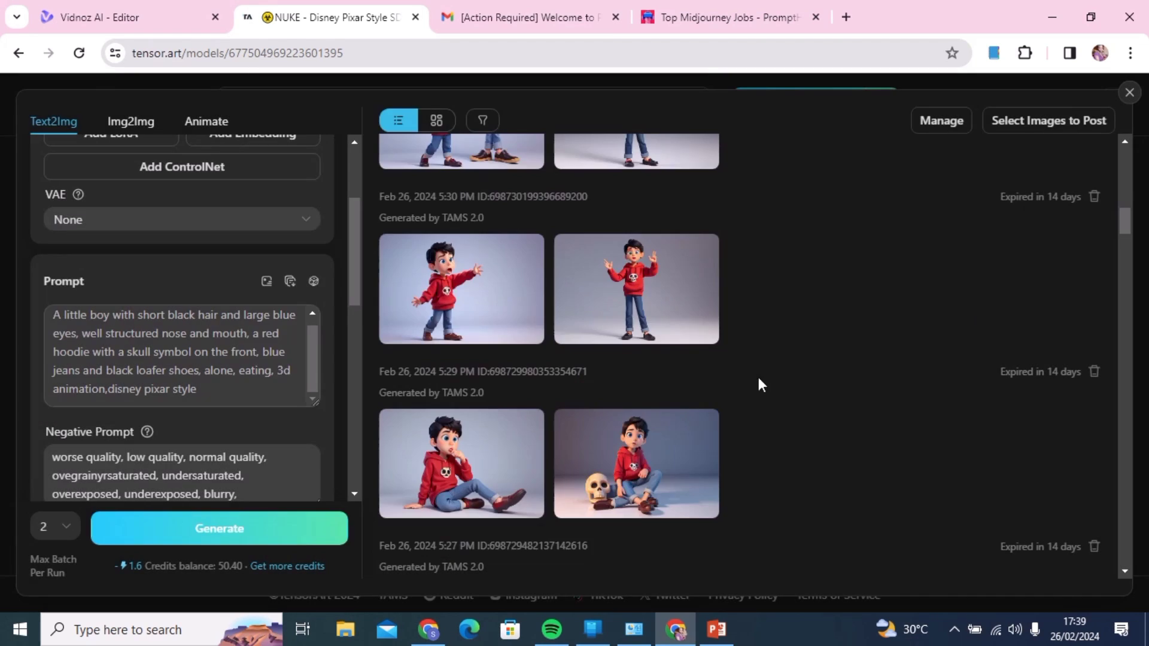
scroll(508, 474, "down", 4)
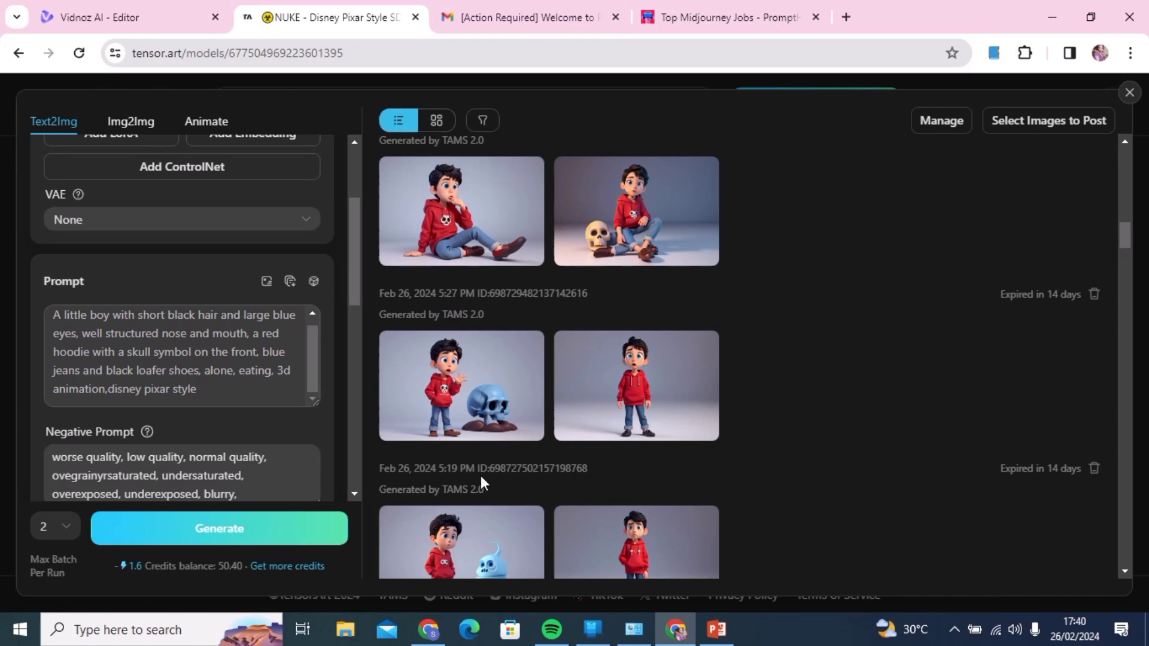
scroll(540, 460, "down", 3)
mouse_move(450, 408)
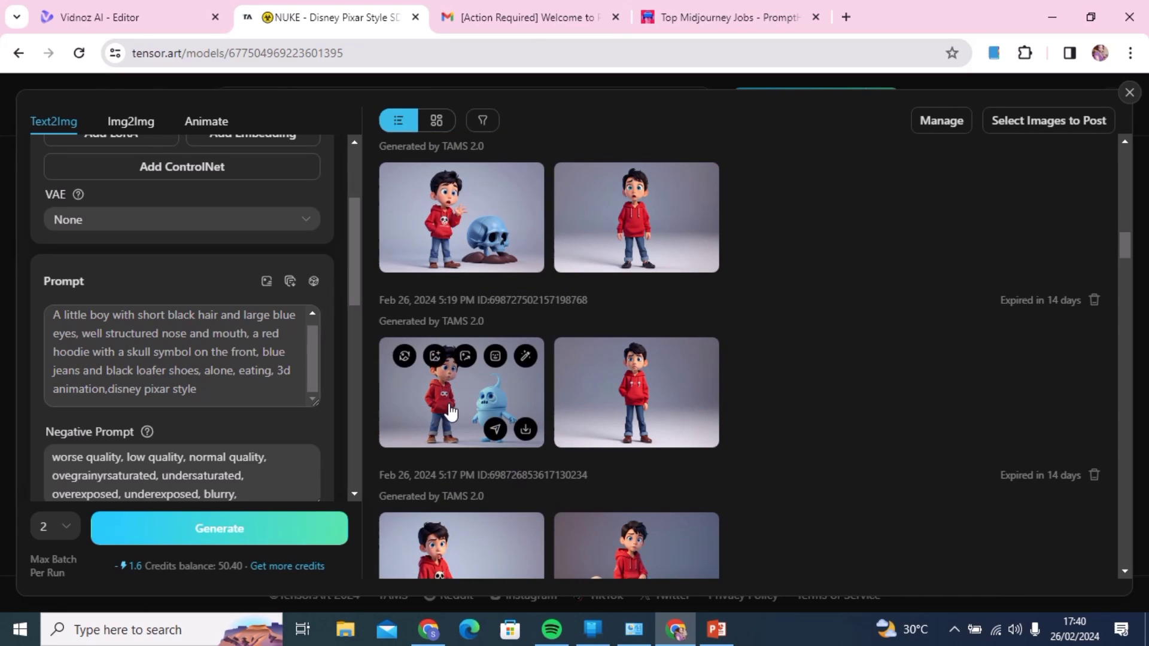
left_click(451, 411)
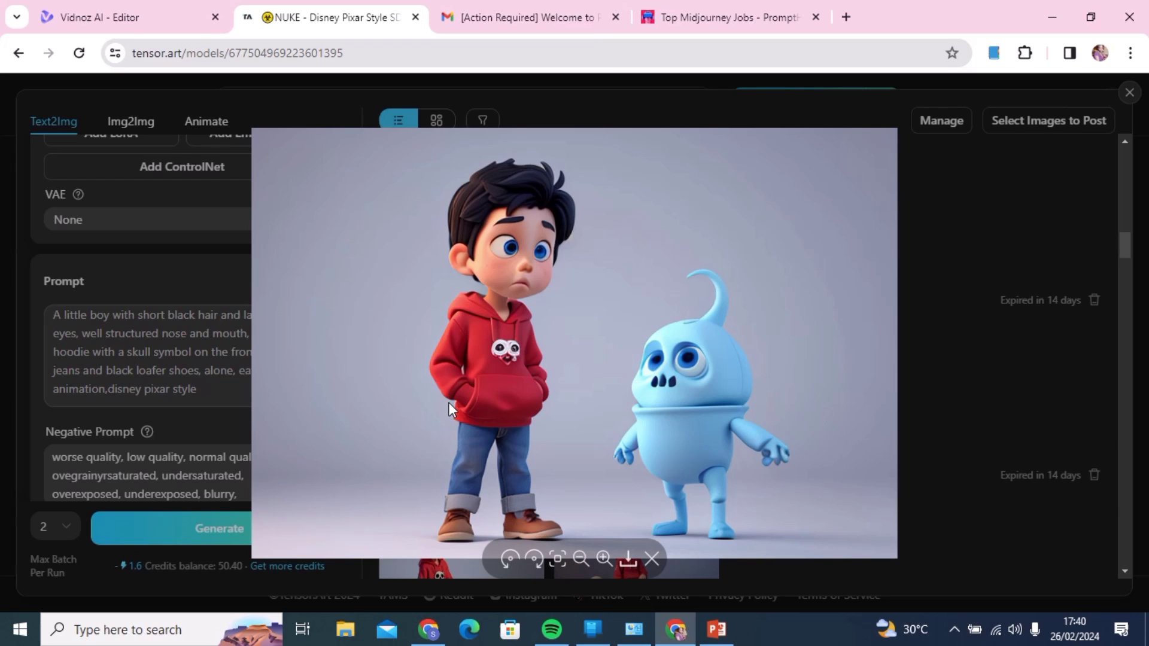
left_click(1002, 404)
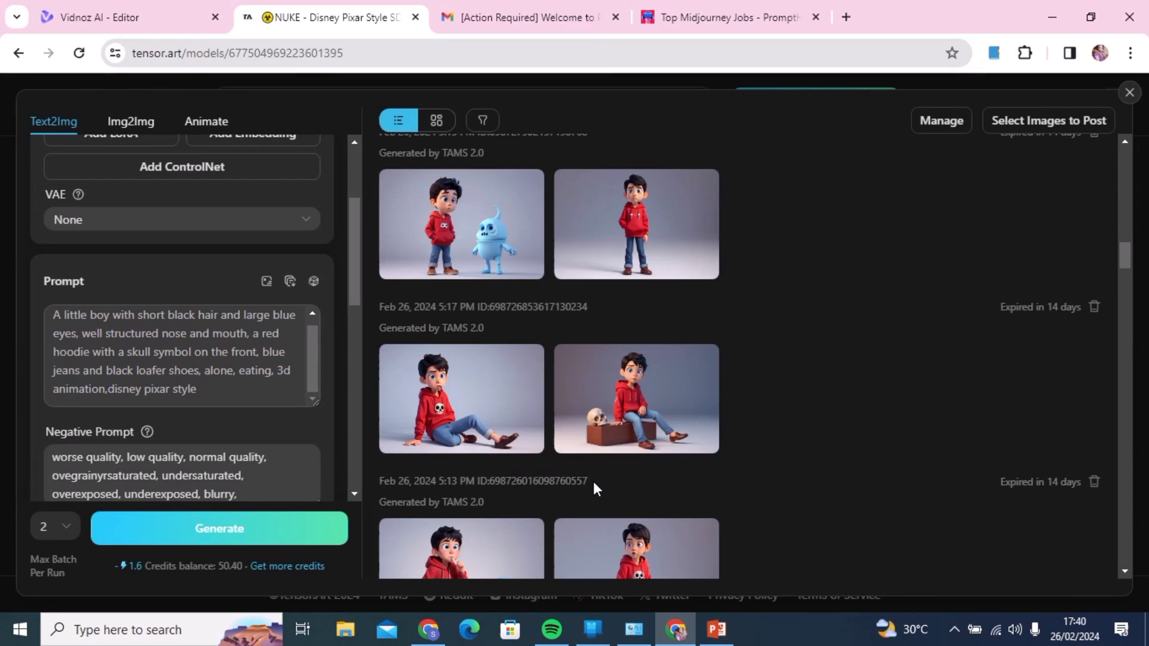
Preview the 5:13 PM crouching image, then return up toward the newest batches.
scroll(594, 481, "down", 4)
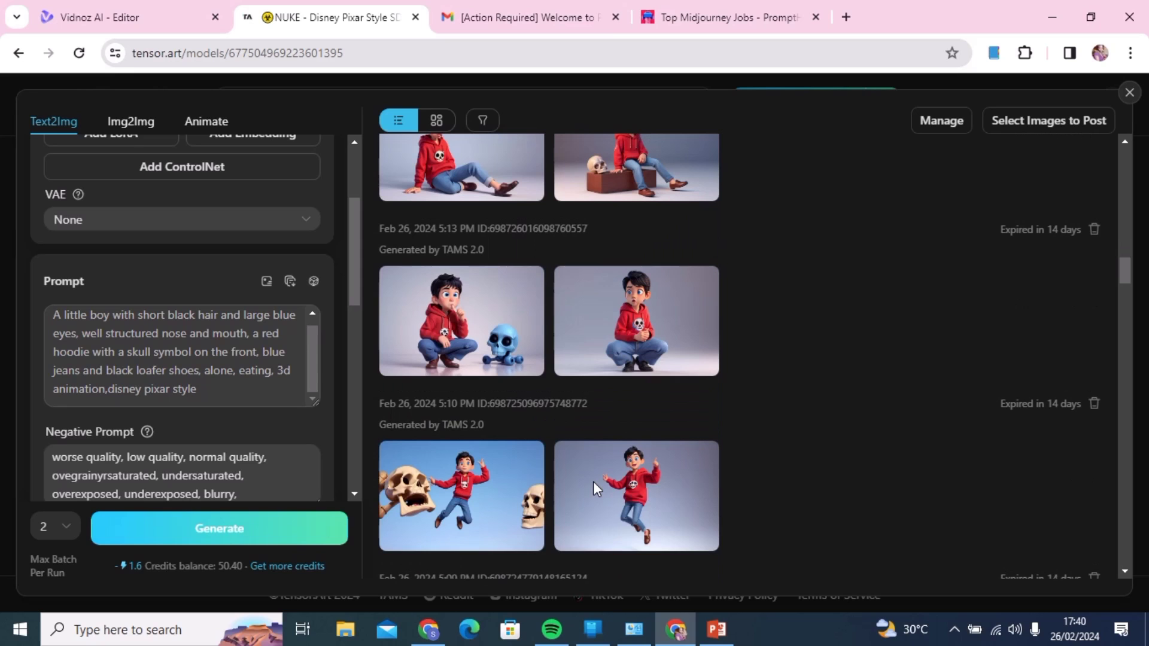
left_click(450, 338)
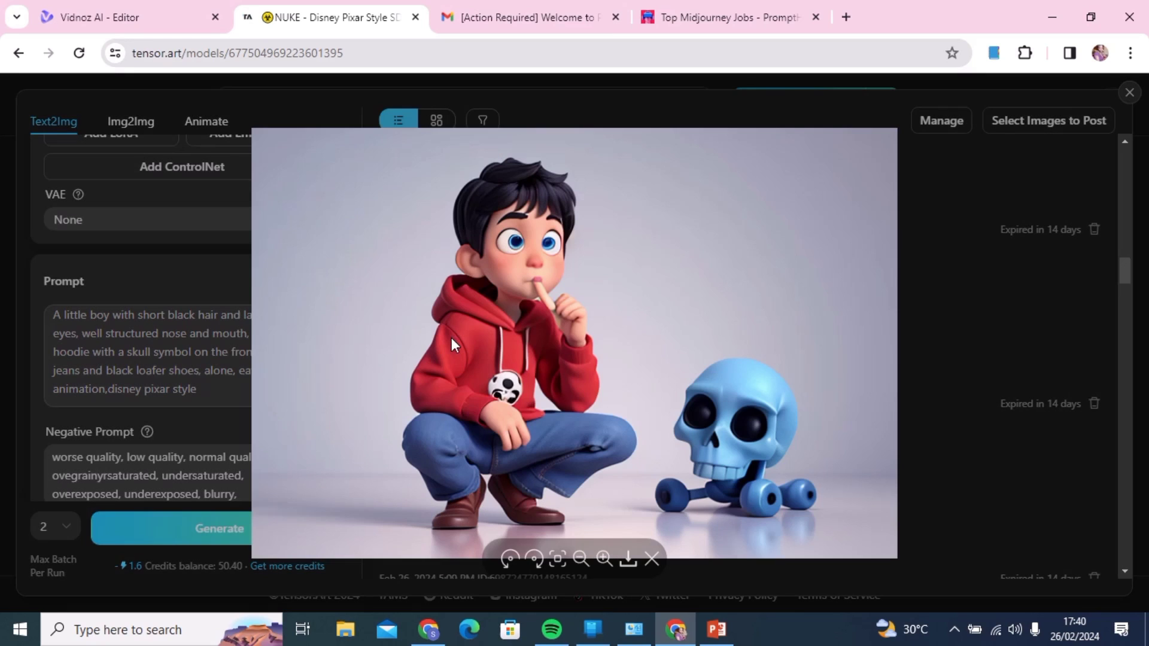
left_click(903, 300)
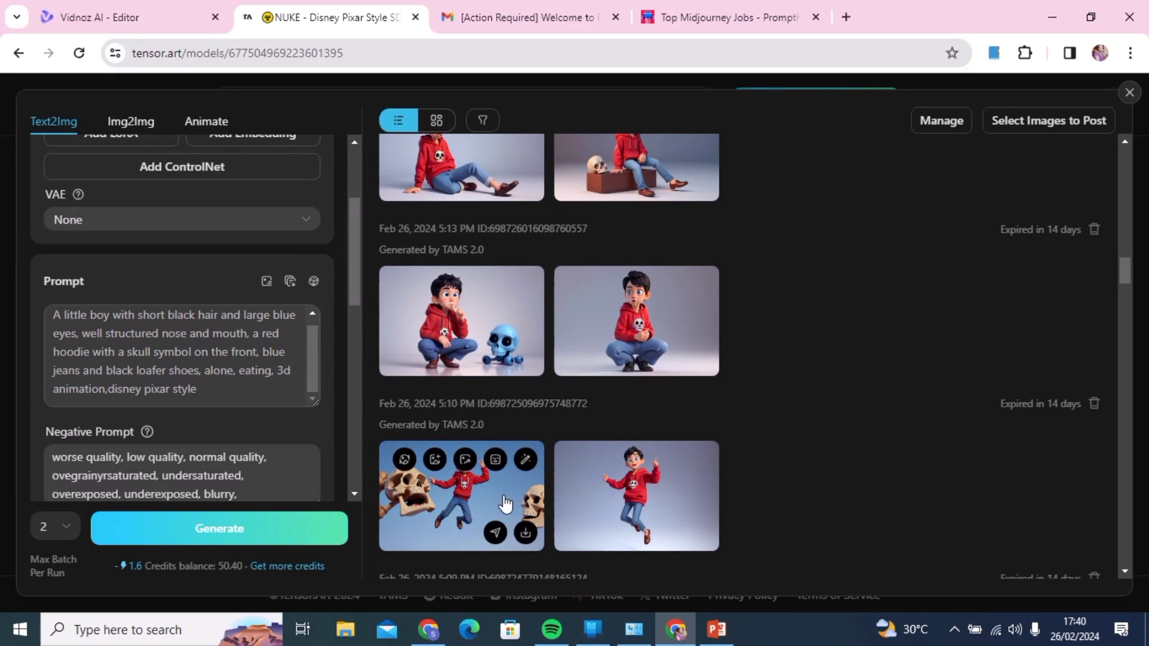
scroll(902, 433, "up", 10)
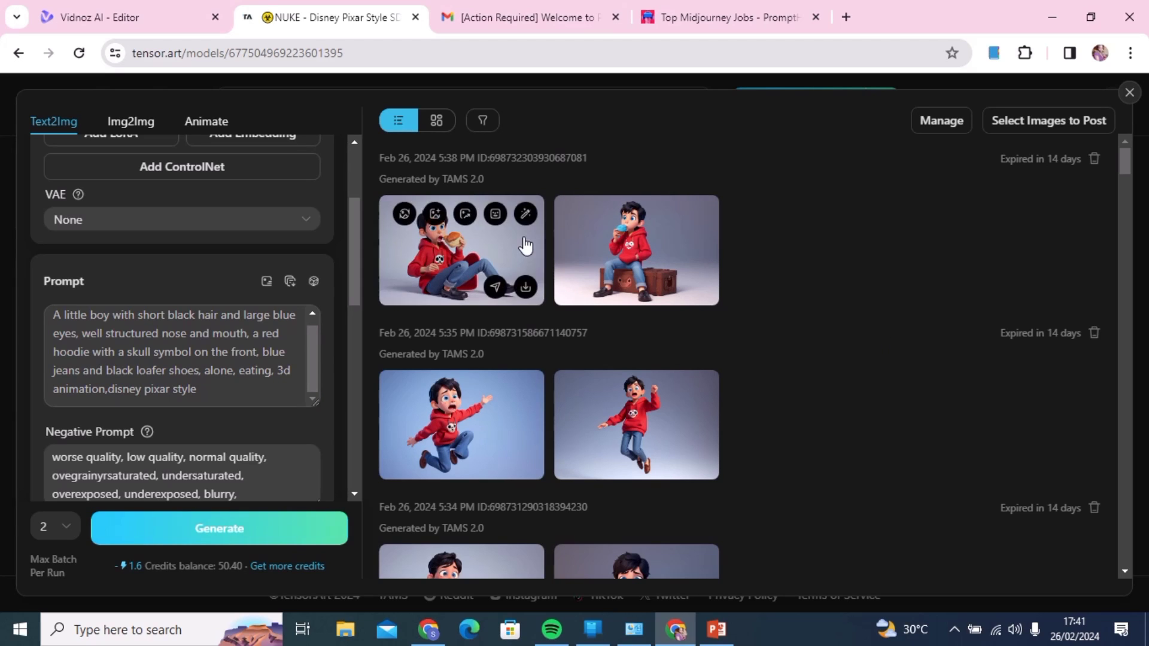
mouse_move(570, 263)
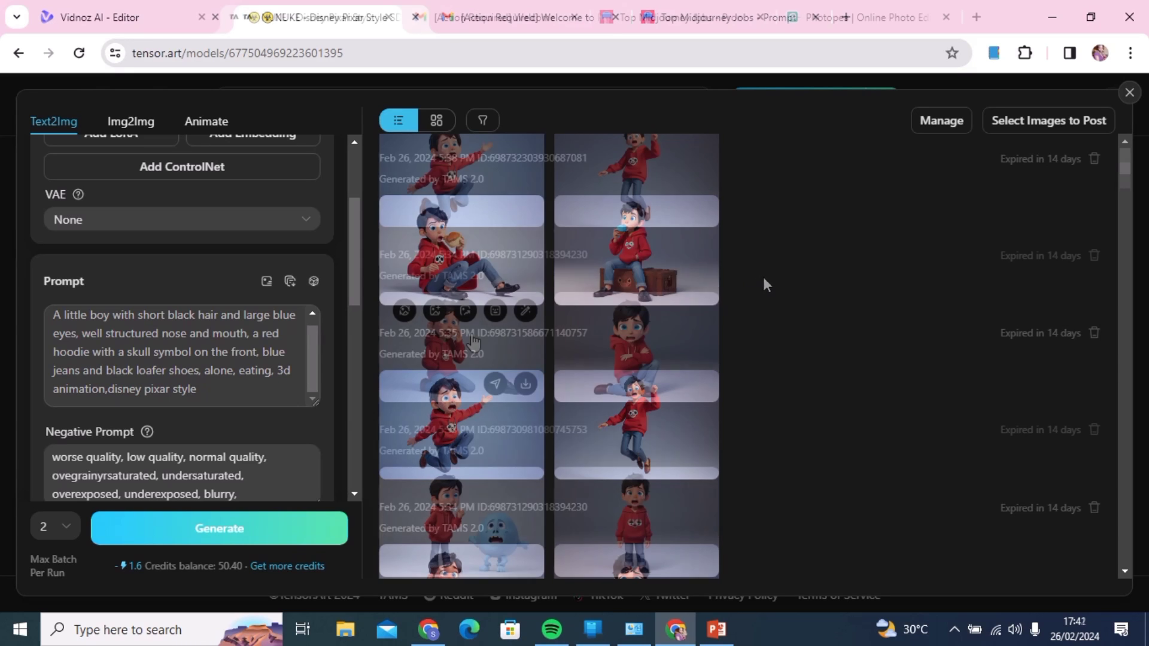
Download the 5:34 PM image of the boy kneeling beside a black loafer.
right_click(478, 342)
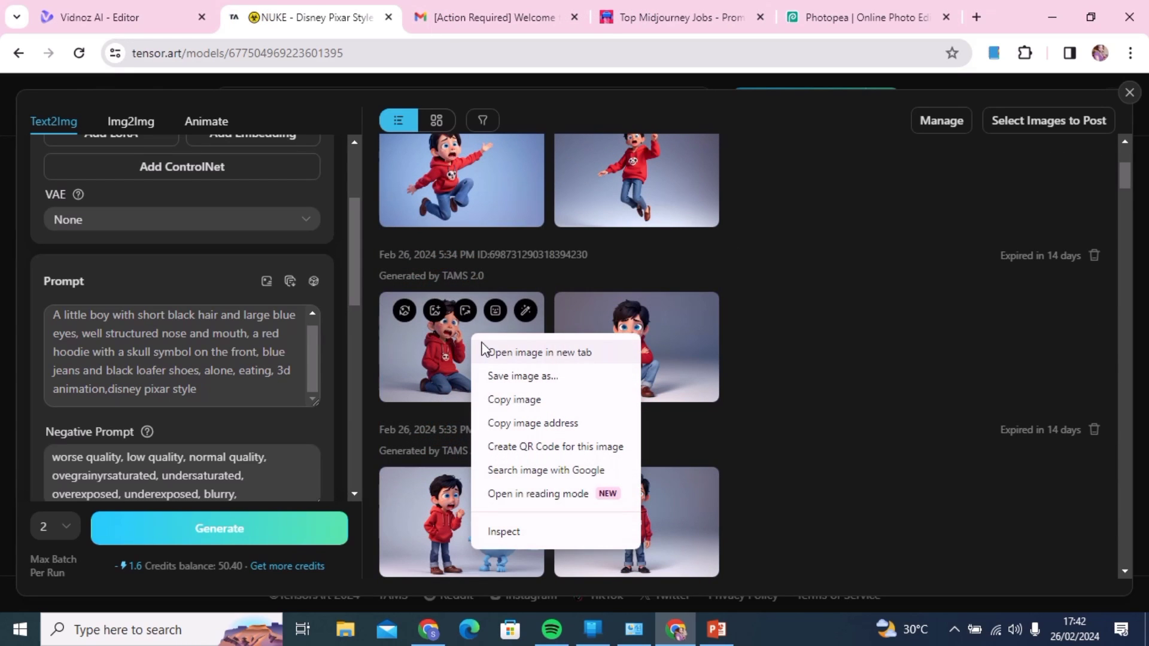
left_click(435, 355)
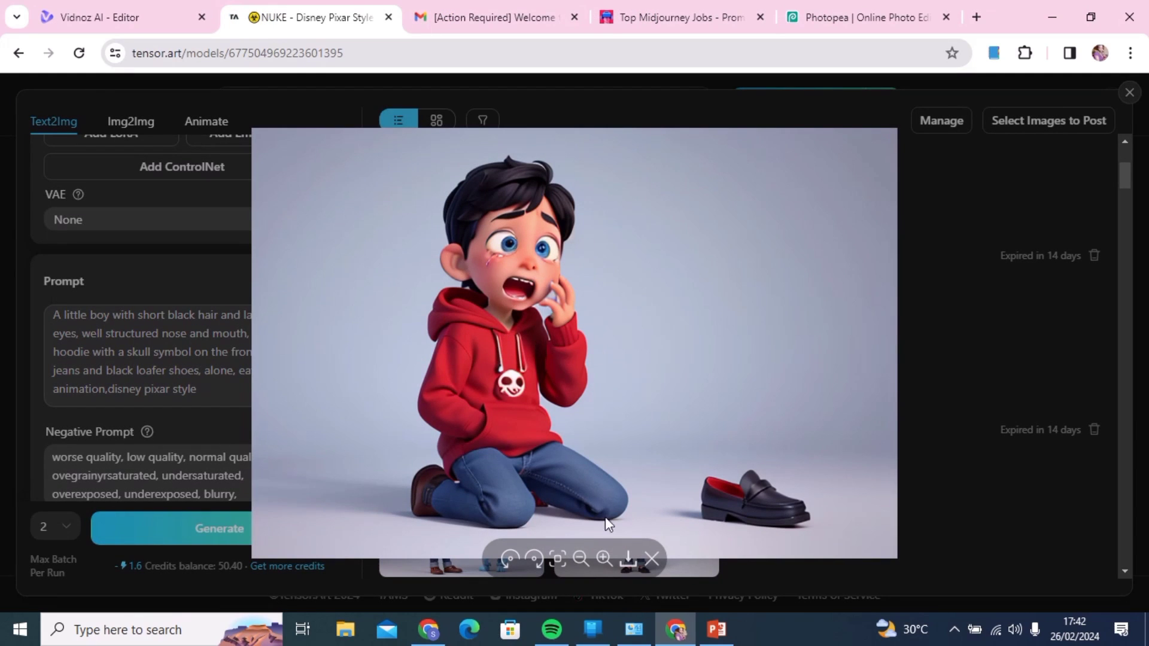
left_click(628, 561)
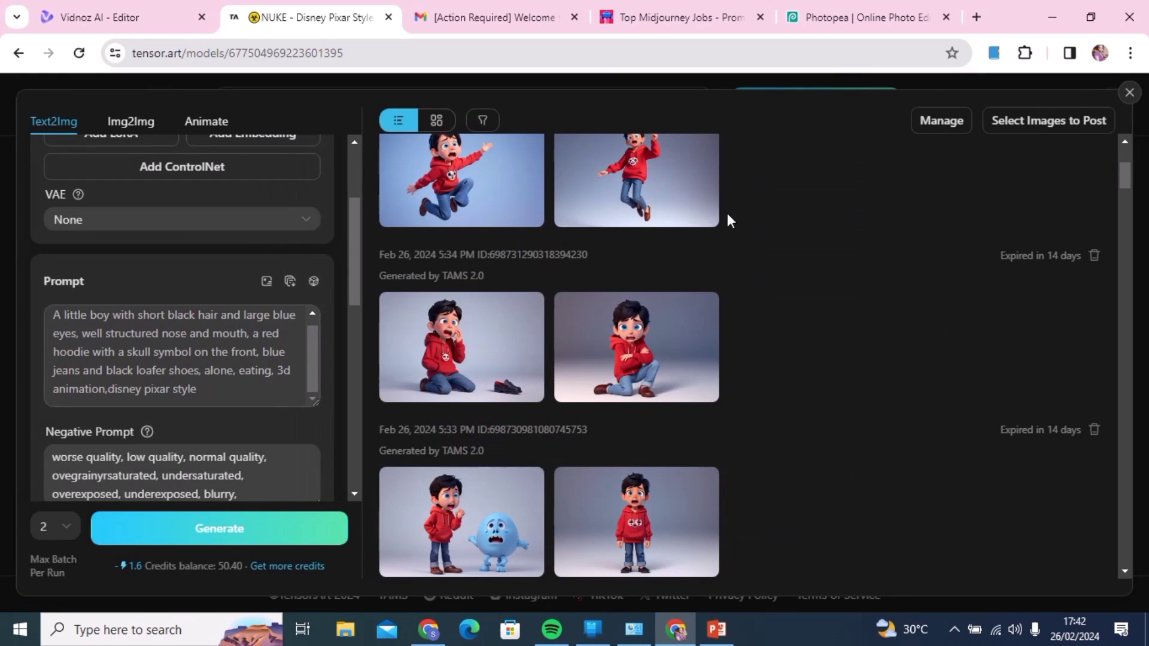
mouse_move(513, 338)
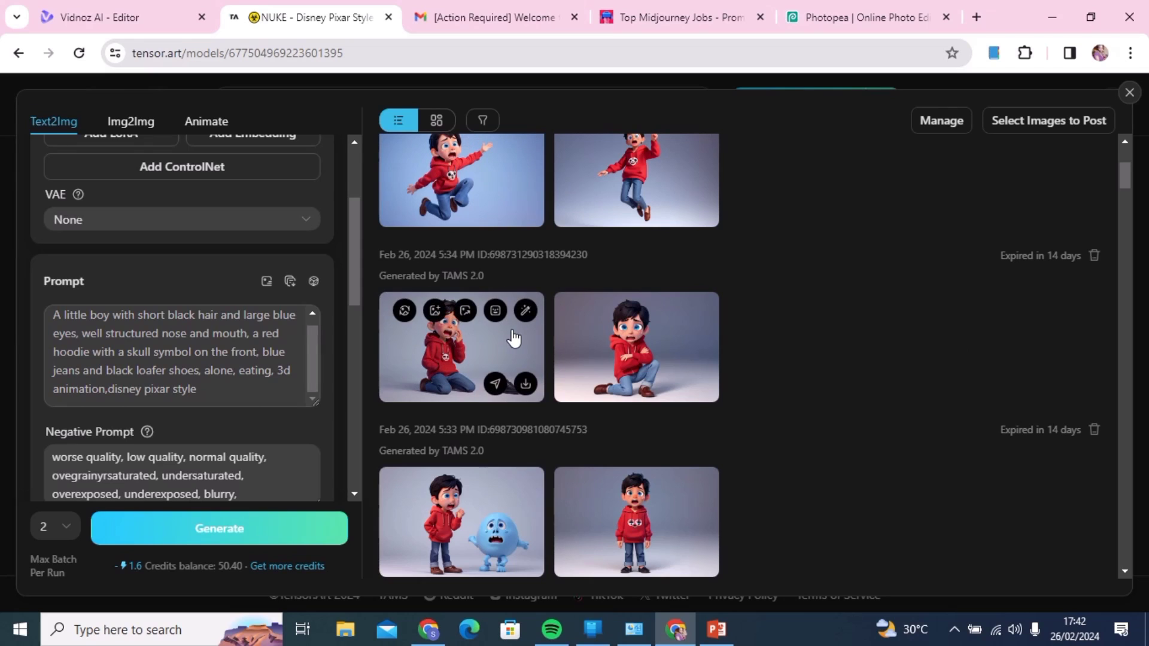
left_click(526, 384)
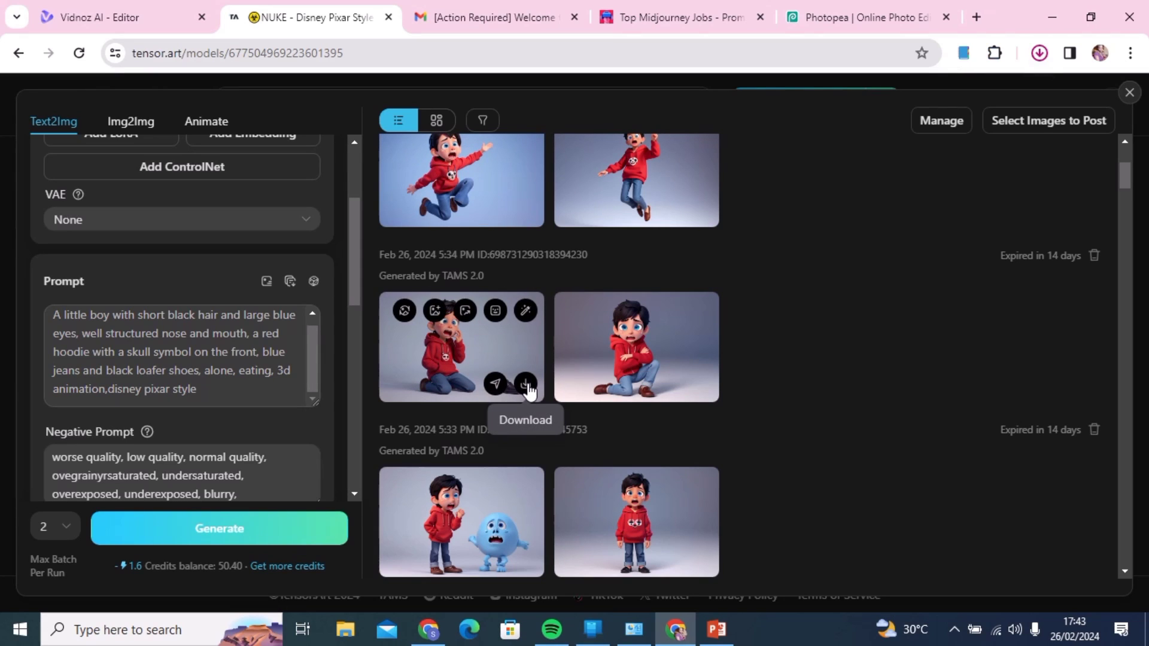
mouse_move(511, 12)
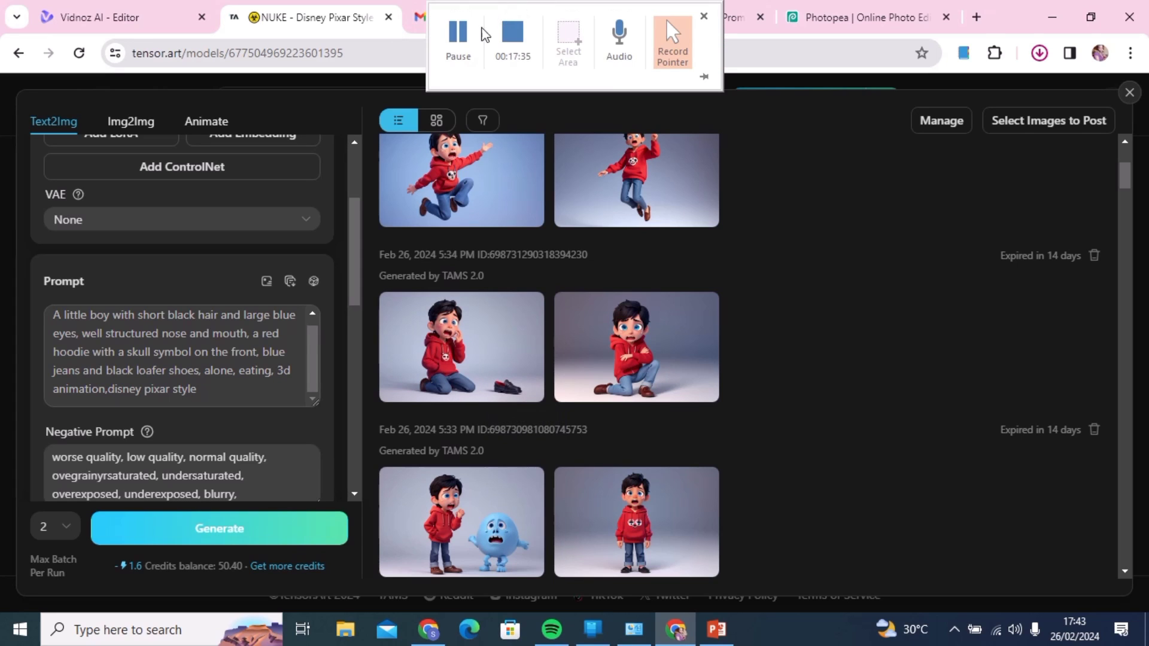
Open the downloaded kneeling-boy PNG from the computer as a new Photopea document.
left_click(870, 20)
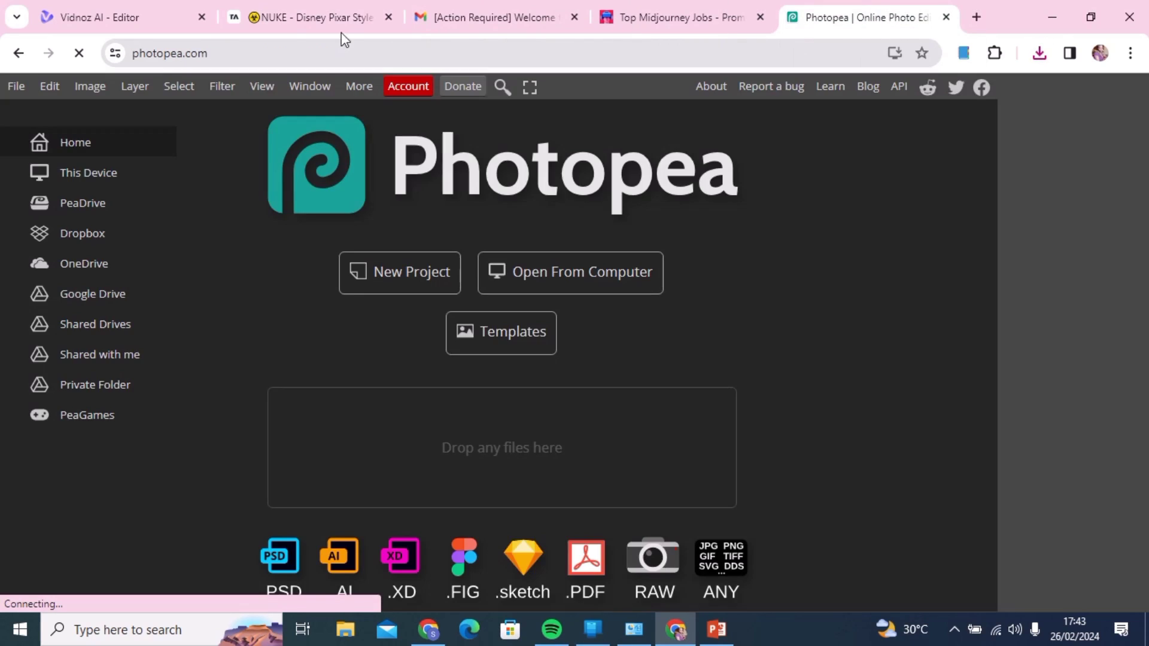
left_click(613, 279)
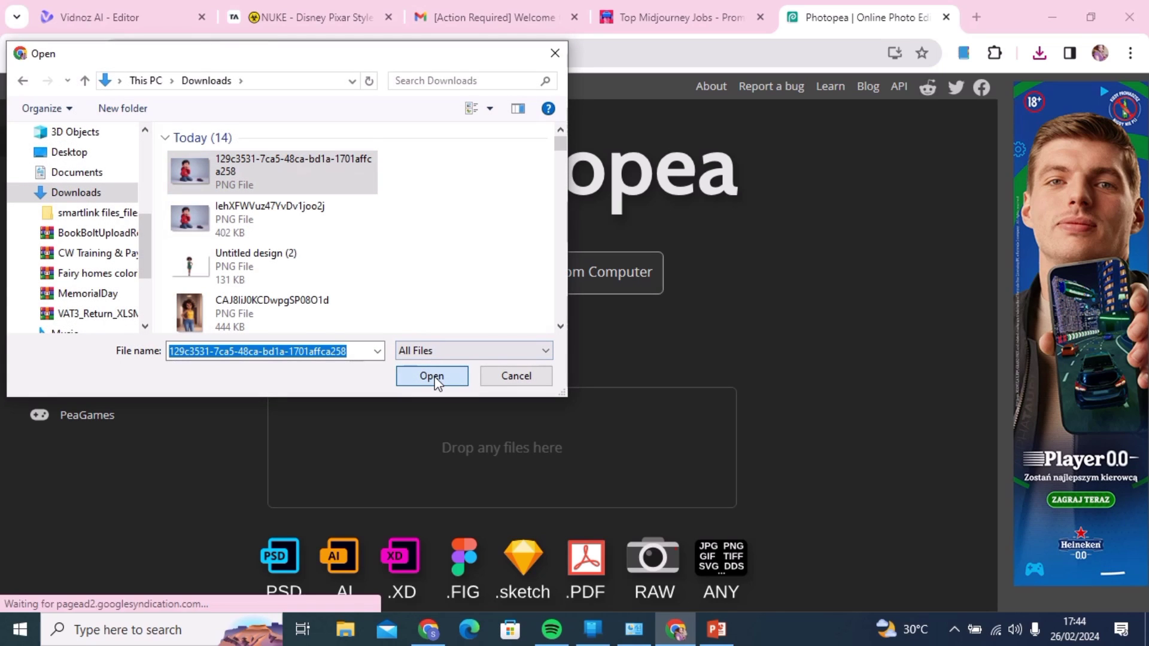
left_click(436, 377)
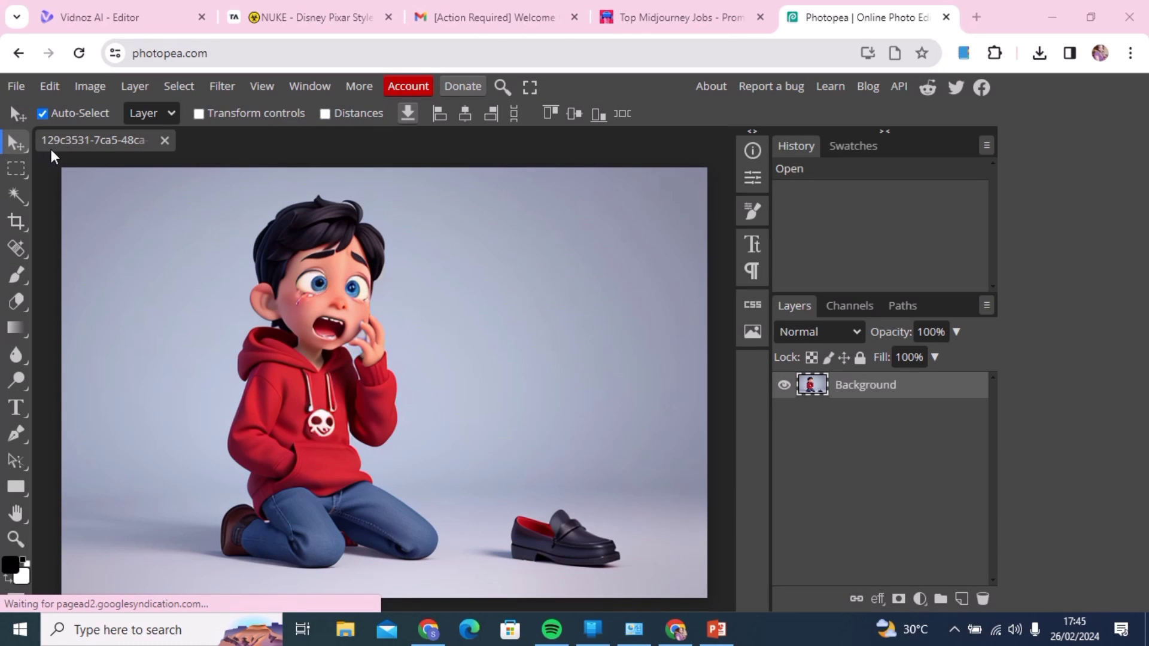
left_click(14, 193)
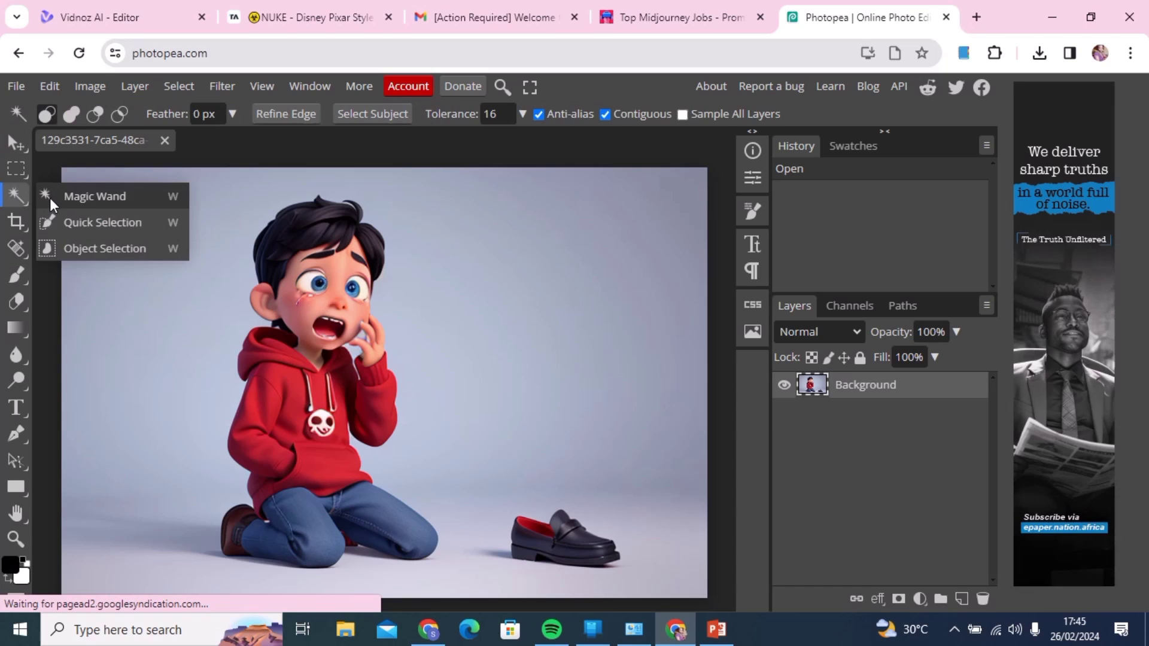
Magic Wand-select the grey backdrop and shoe shadow, then apply Remove BG to isolate the boy.
left_click(102, 197)
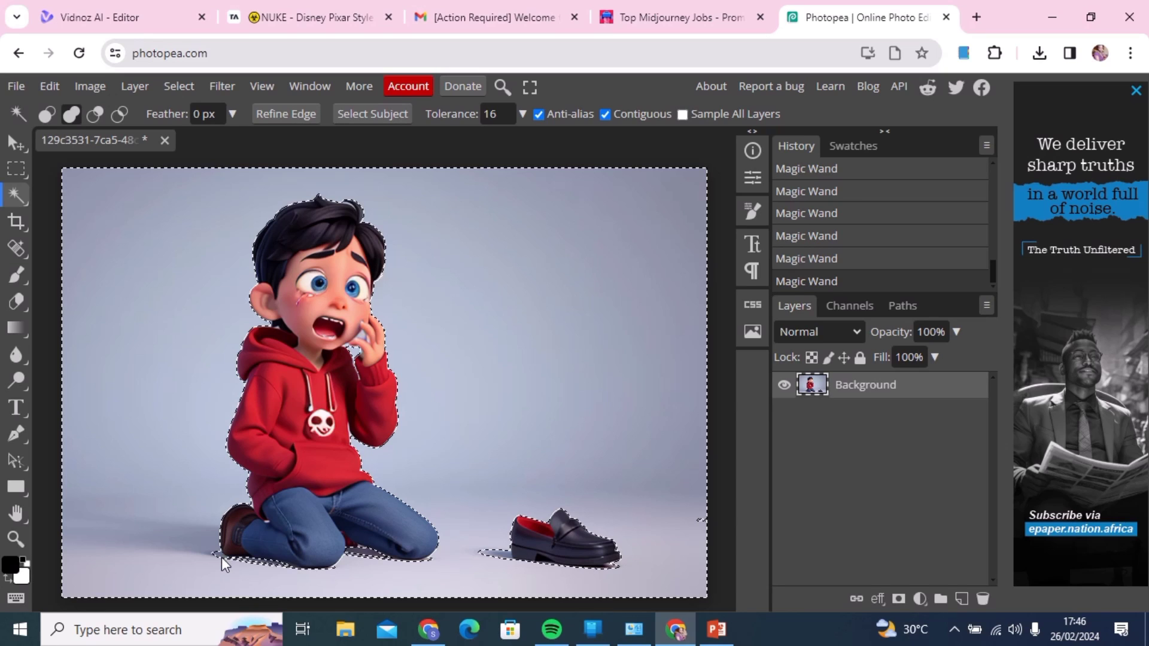
left_click(488, 550)
right_click(531, 323)
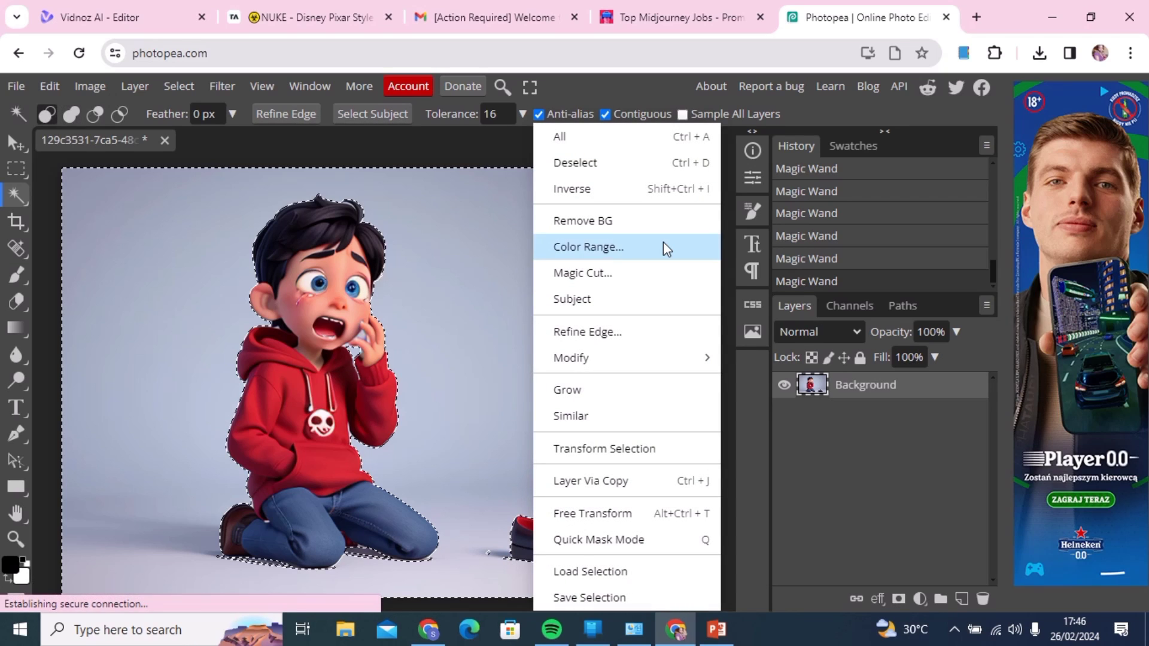
left_click(633, 223)
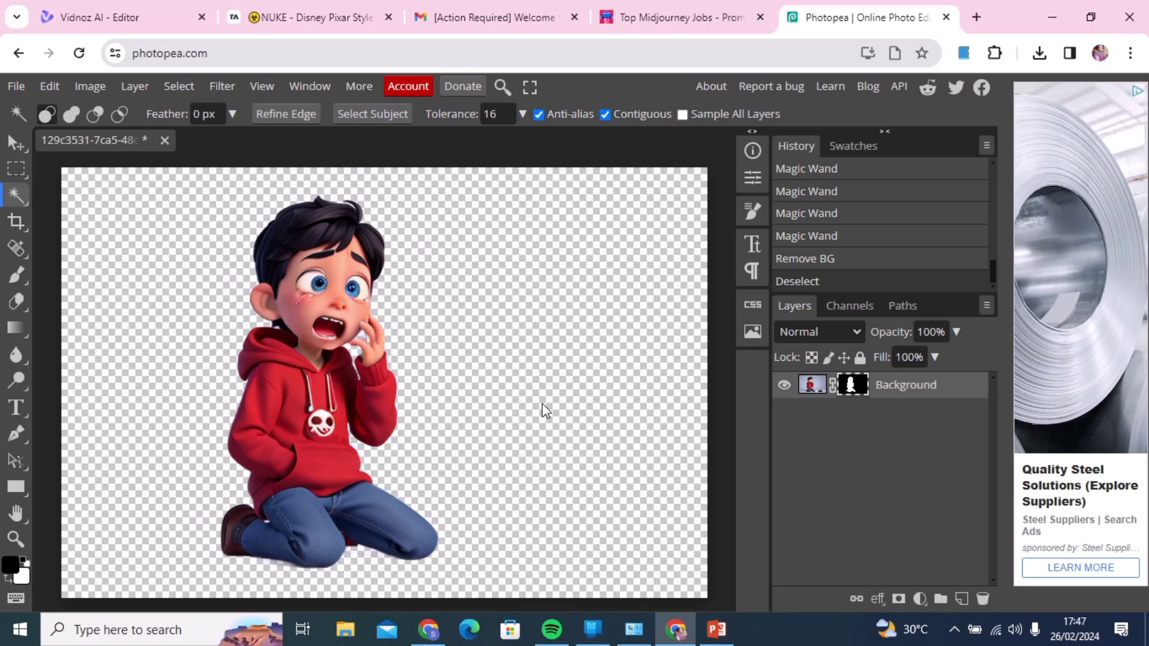
Export the boy cutout as a 768×512 PNG and save it to the computer.
left_click(14, 90)
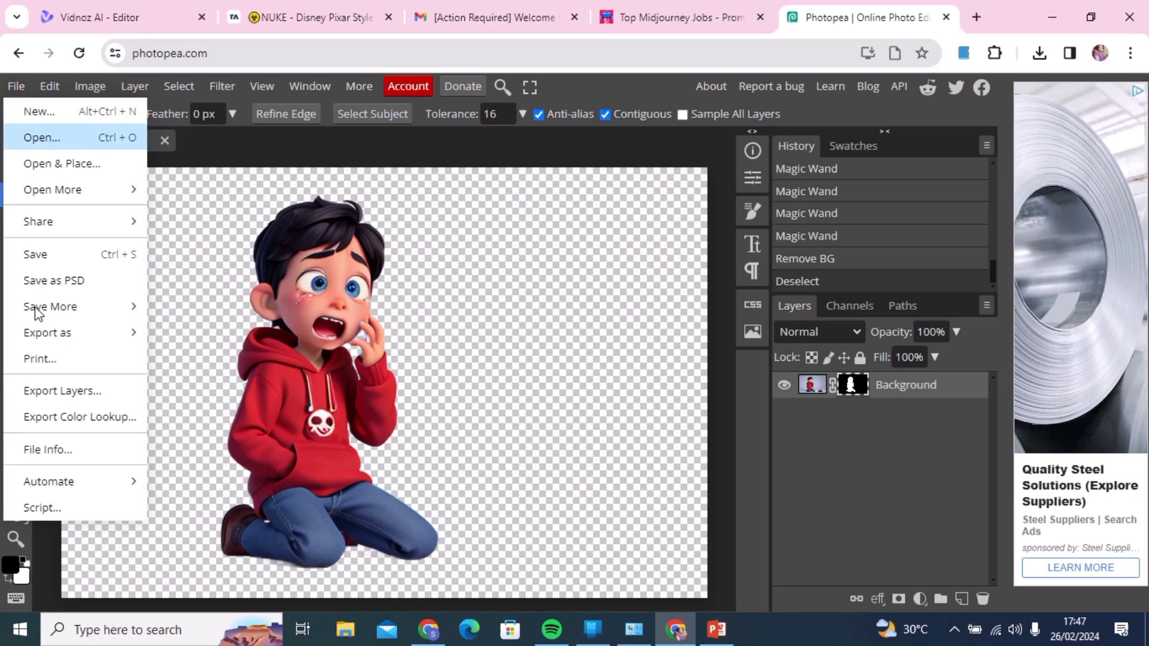
mouse_move(44, 336)
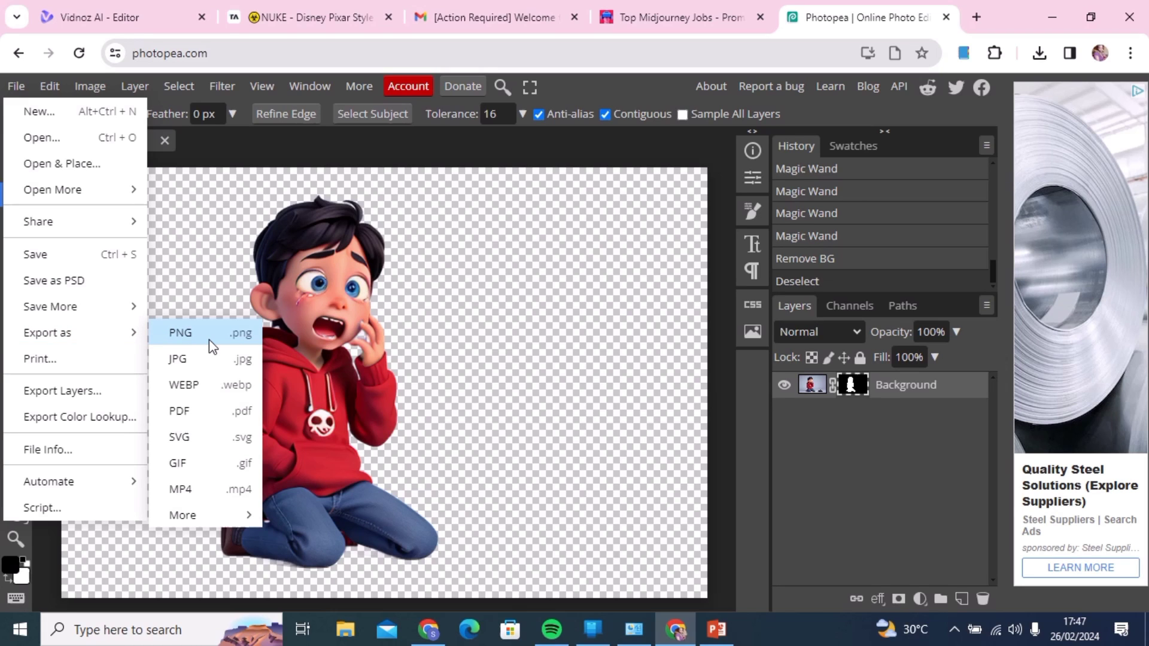
left_click(182, 333)
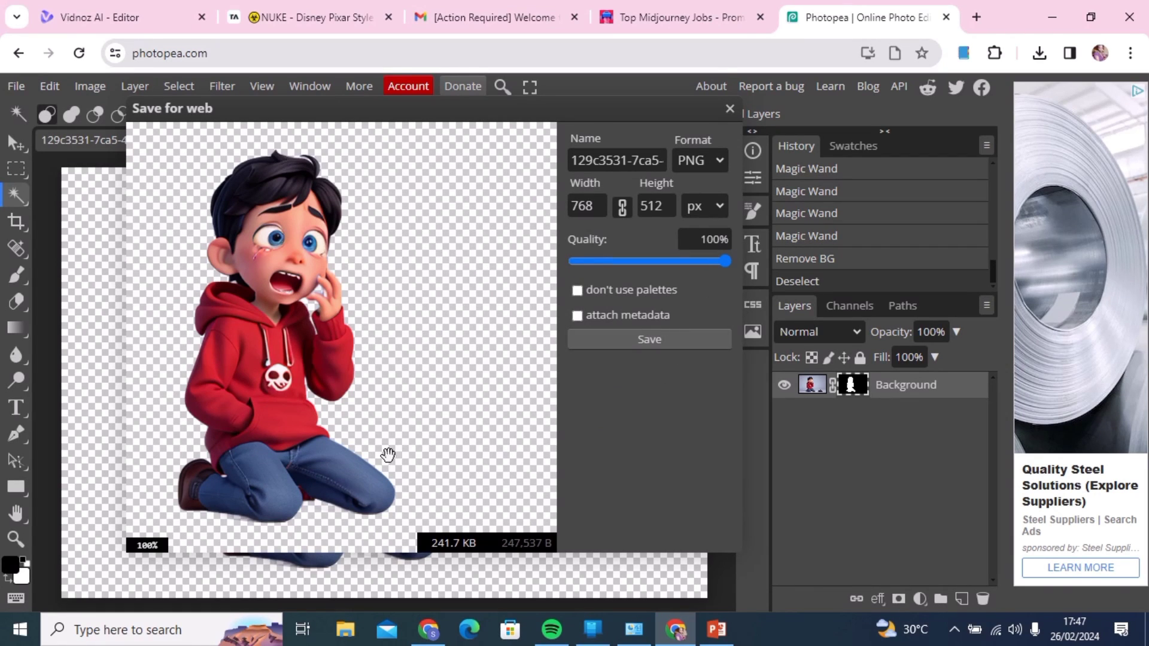
left_click(661, 339)
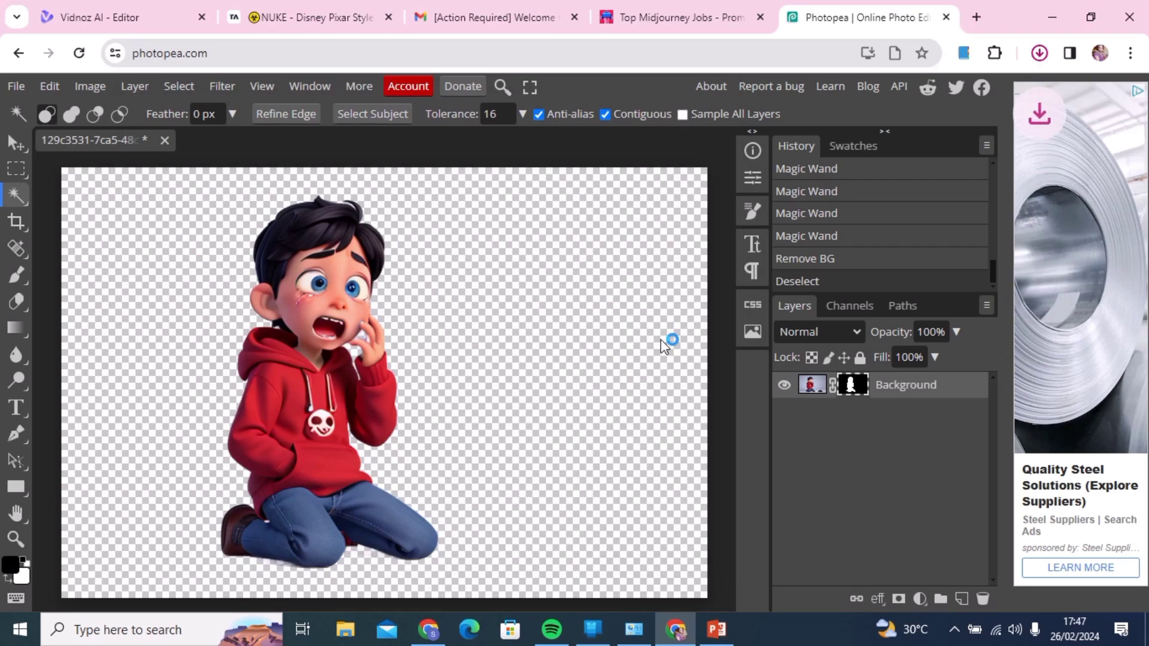
left_click(1042, 62)
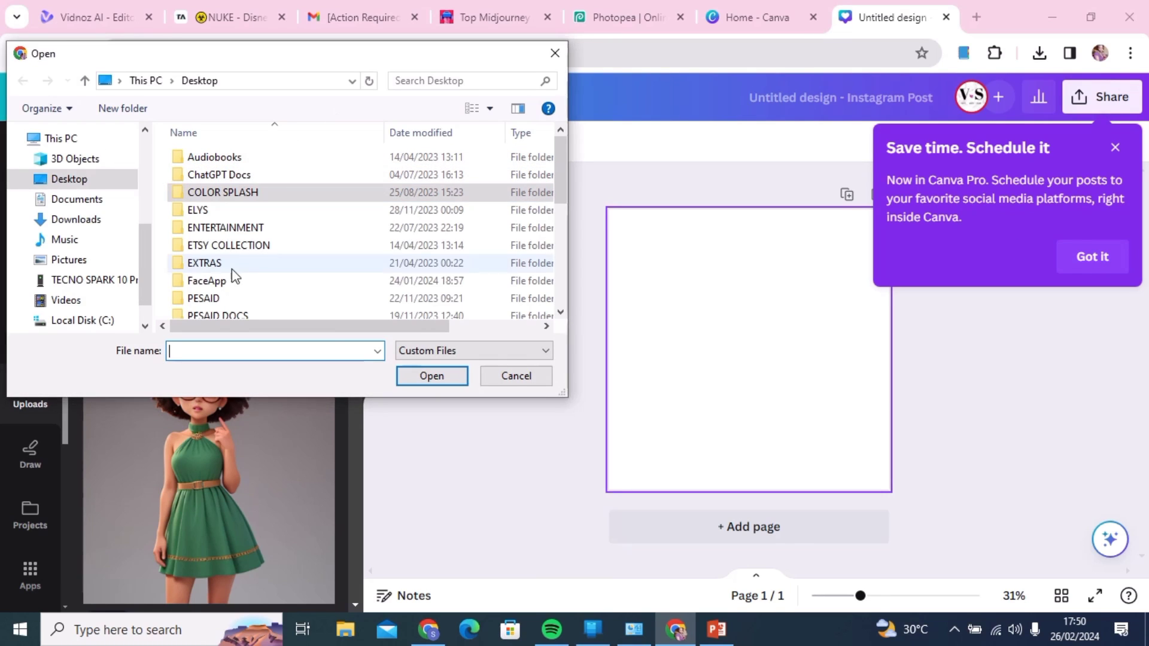
Upload the exported cut-out boy PNG from Downloads into the Instagram post.
left_click(82, 219)
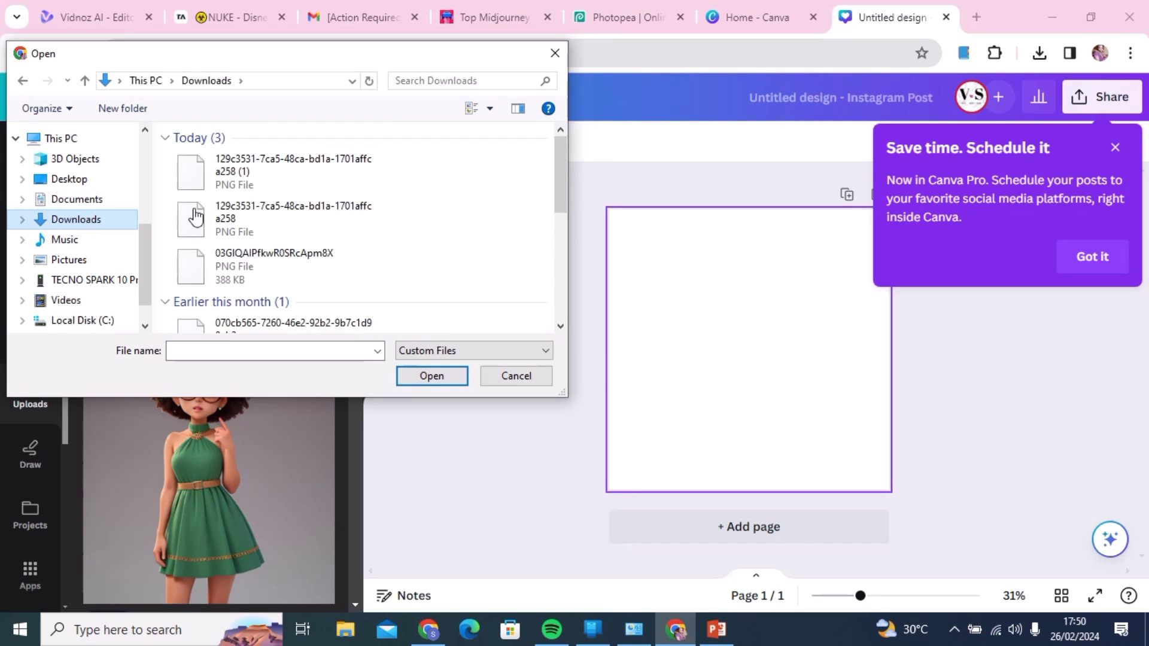
double_click(270, 180)
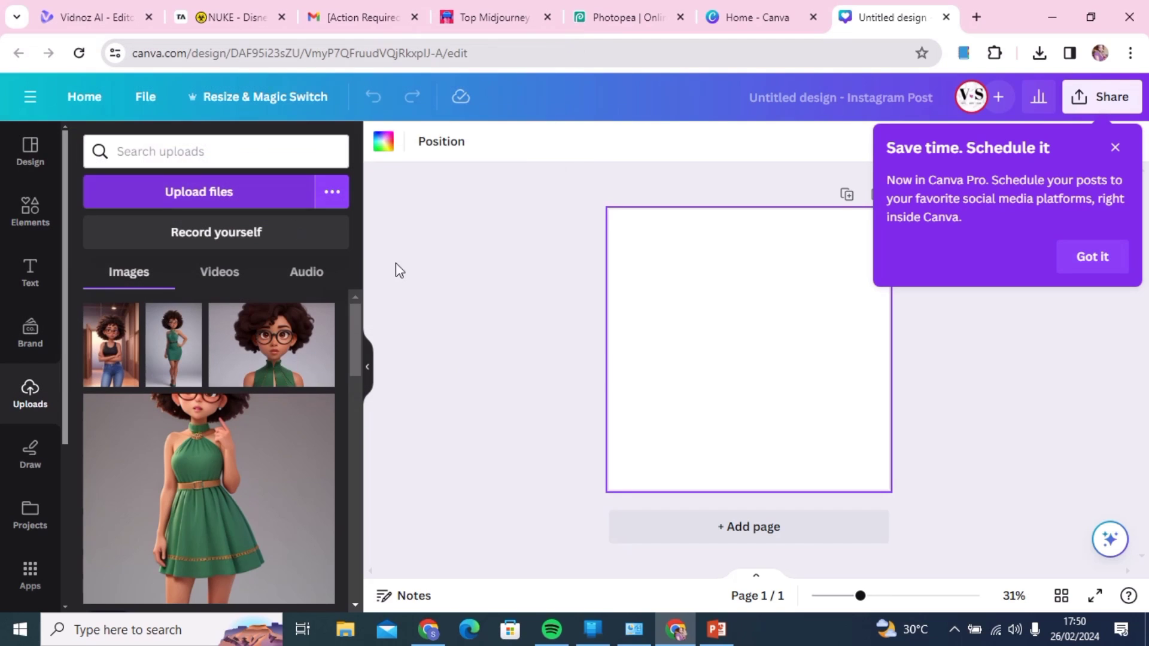
left_click(1115, 148)
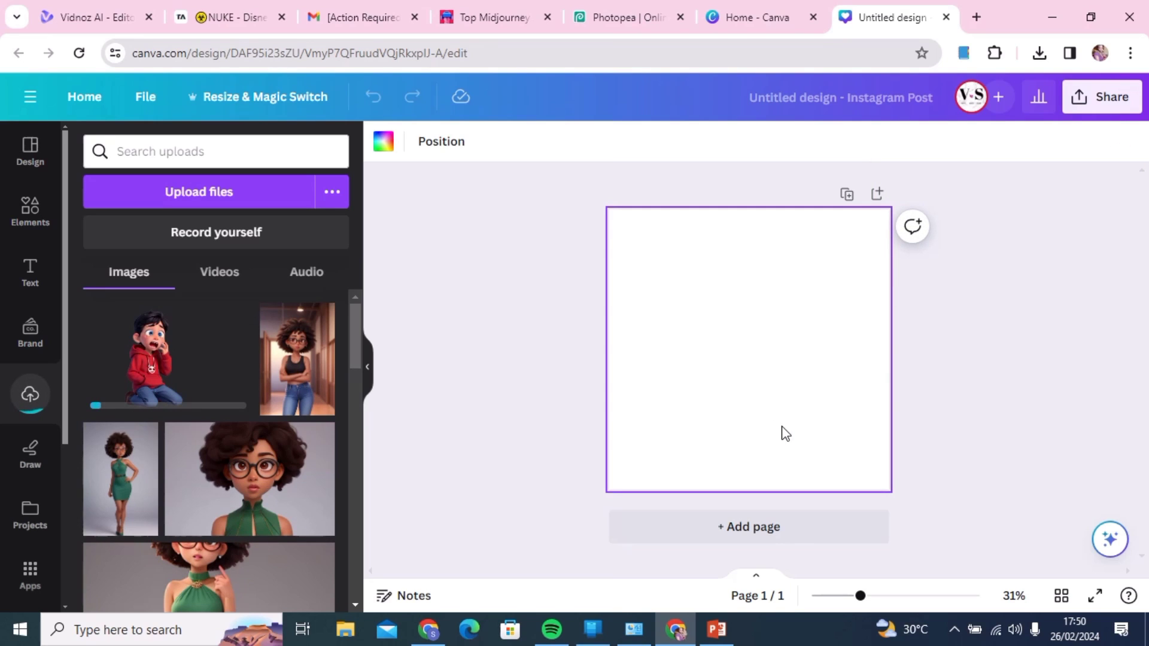
Set the page background to the custom green colour #6ECB5C.
left_click(383, 144)
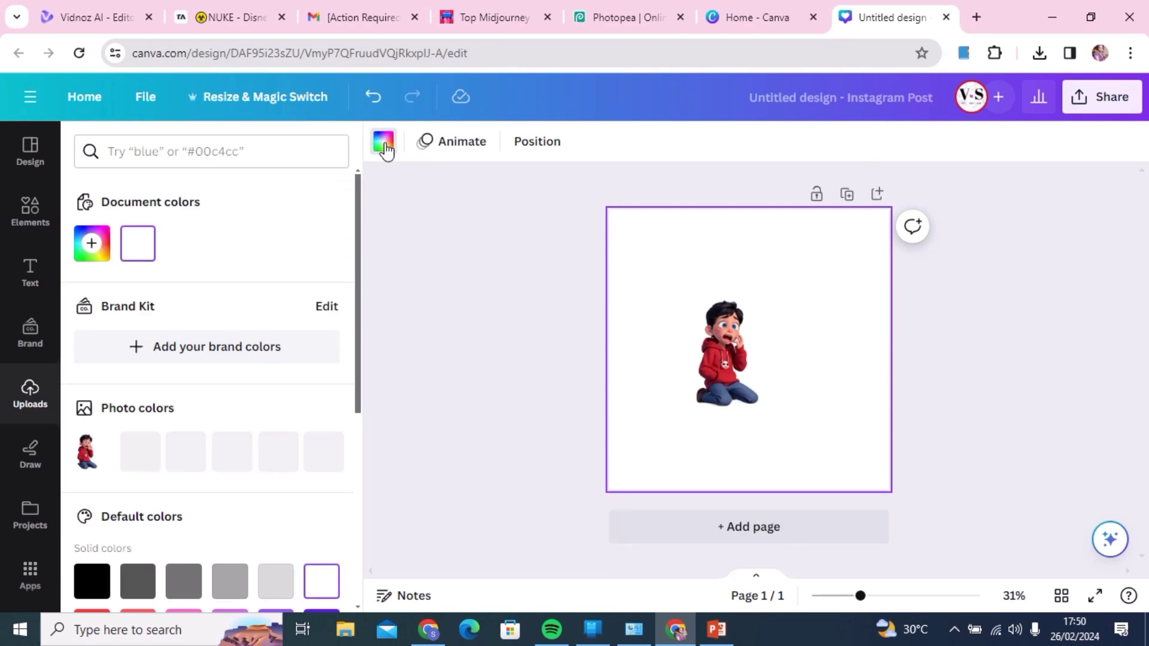
left_click(91, 243)
type("#6ECB5C")
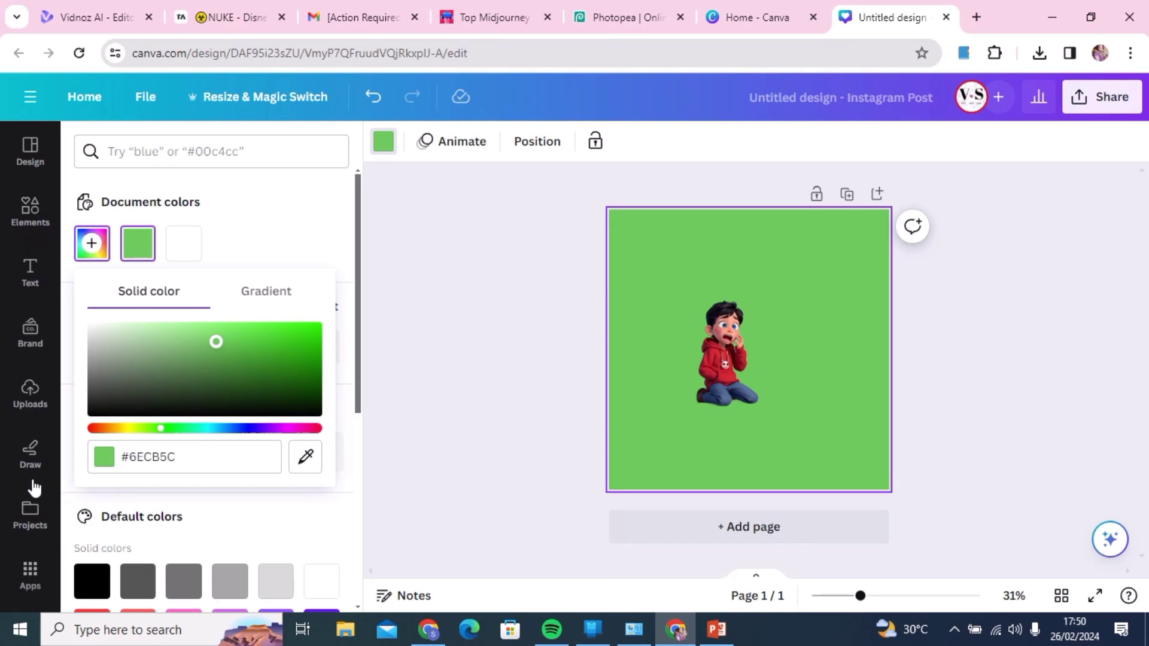
Search Canva's Elements for 'countryside homestead' and browse the photo results.
left_click(29, 216)
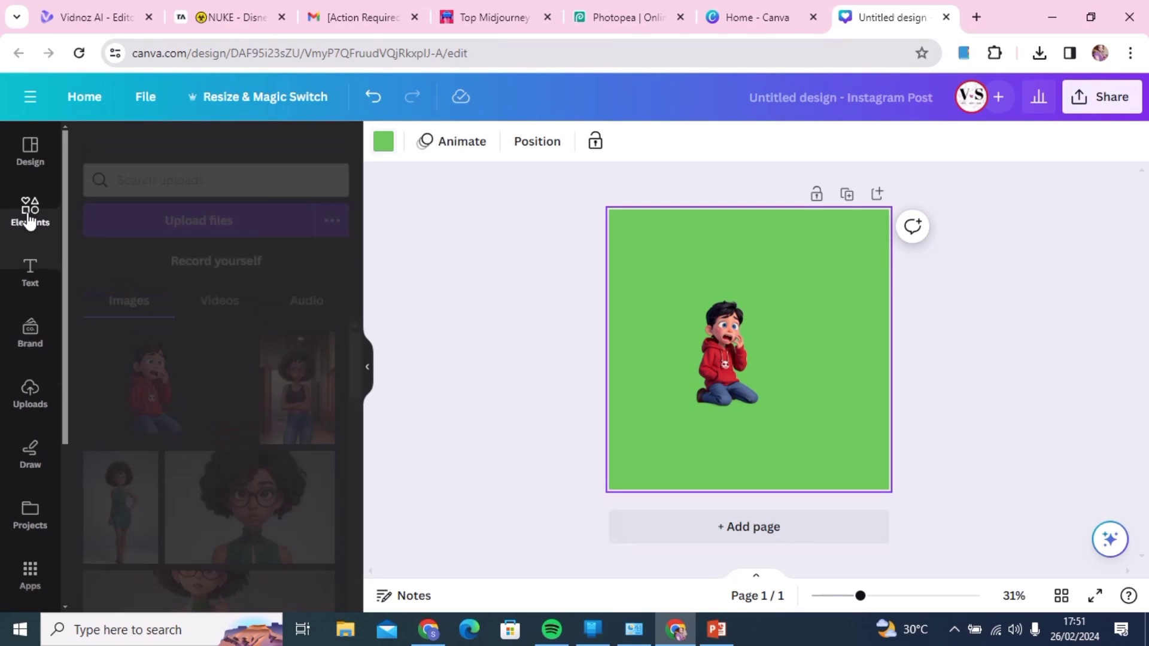
left_click(161, 155)
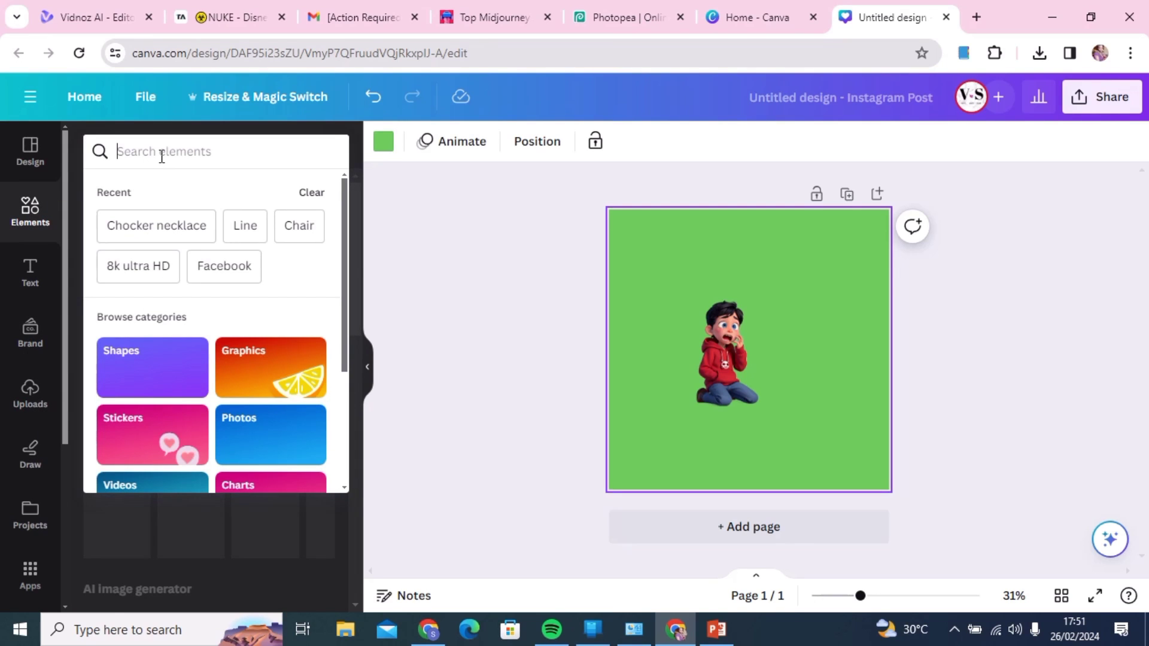
type("gree")
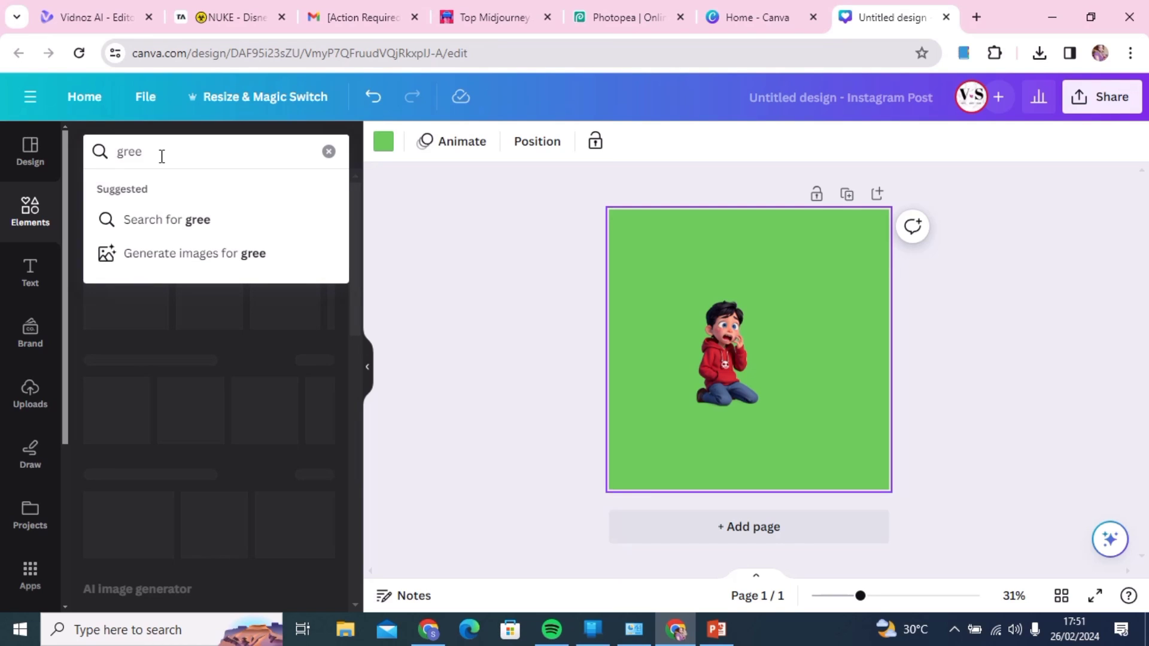
key("BackSpace")
key("BackSpace")
key("BackSpace")
key("BackSpace")
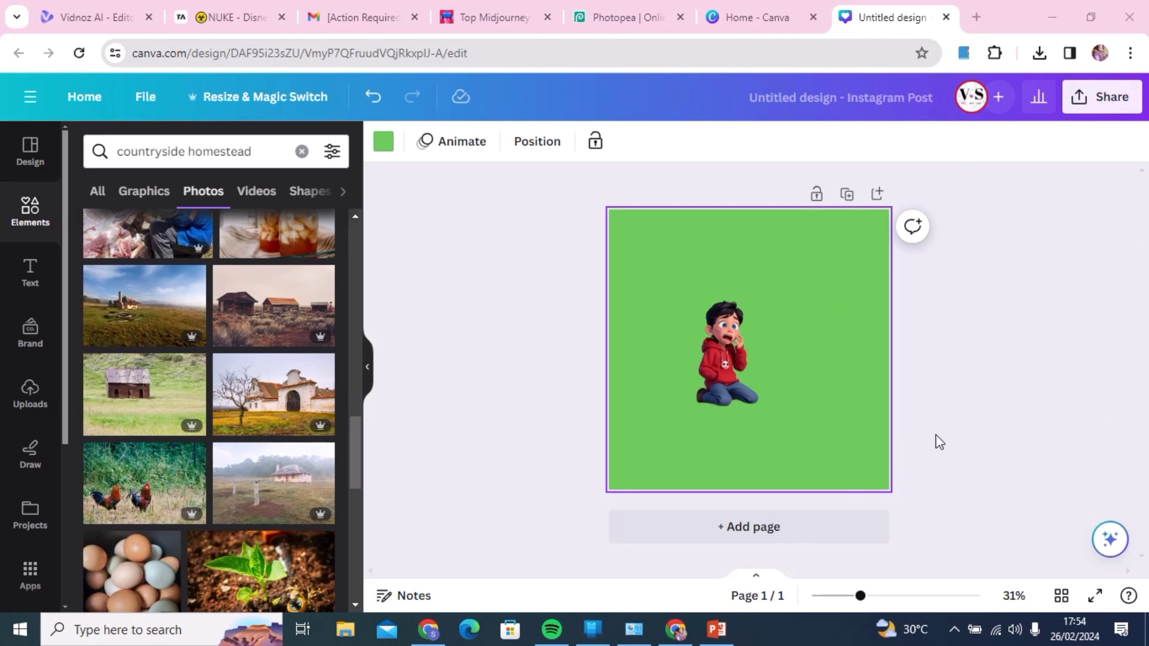
scroll(268, 512, "down", 5)
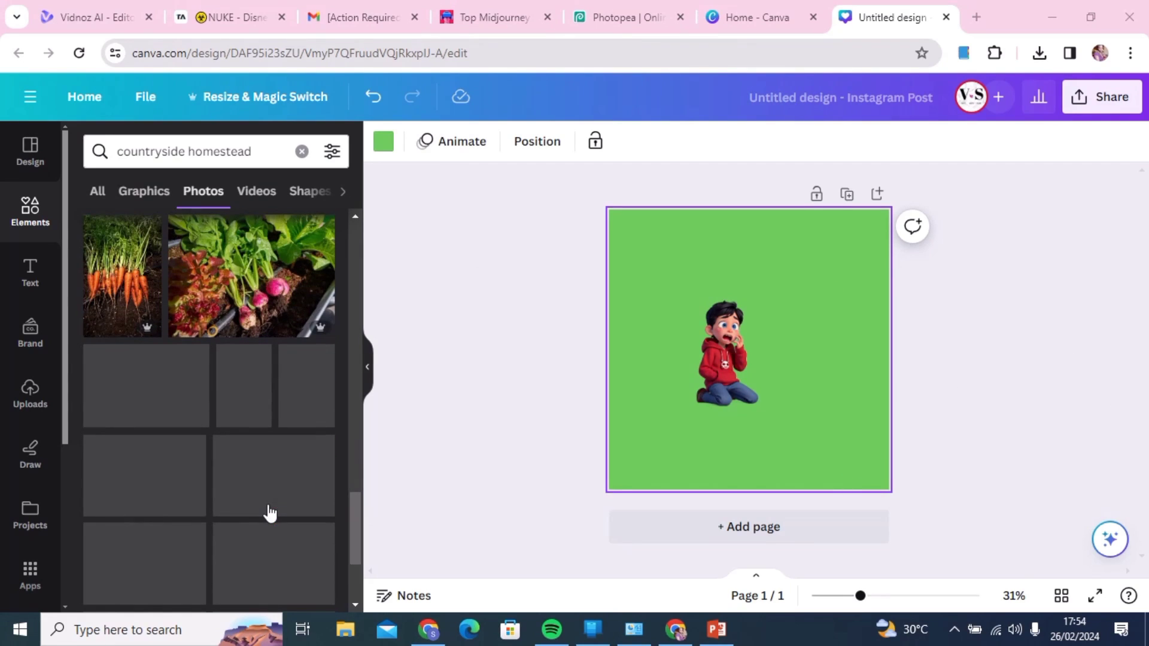